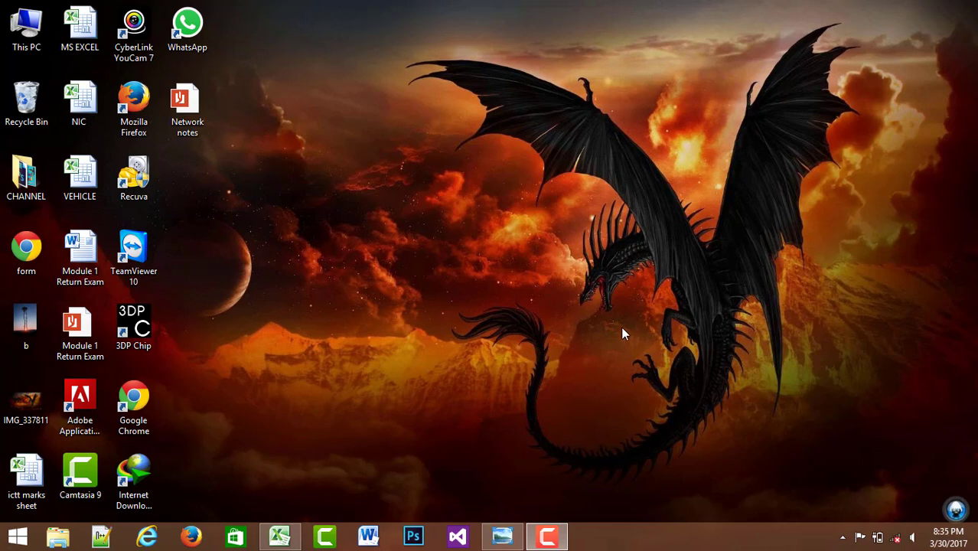
# Step: Refresh the desktop and restore the Book1 employee table in Excel
pyautogui.rightClick(446, 170)
pyautogui.click(477, 212)
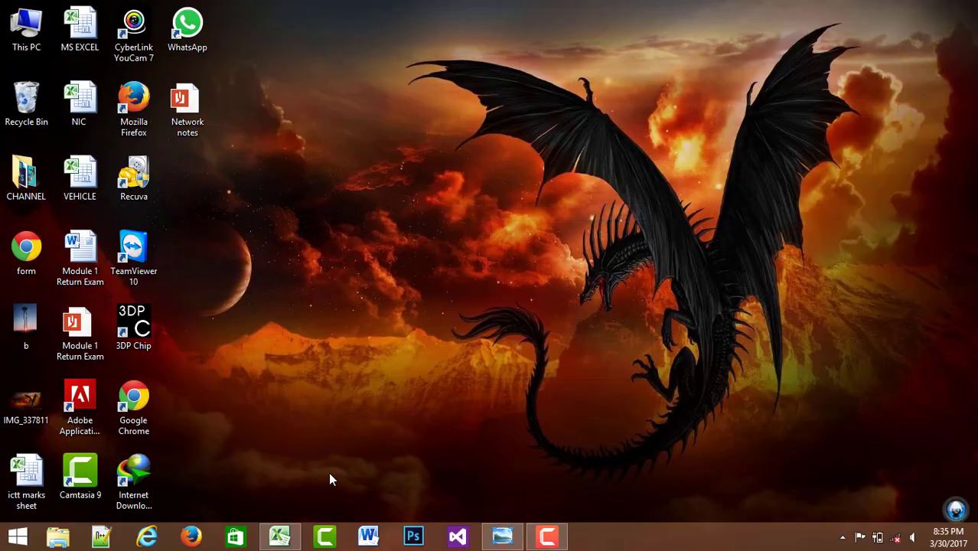
pyautogui.click(280, 535)
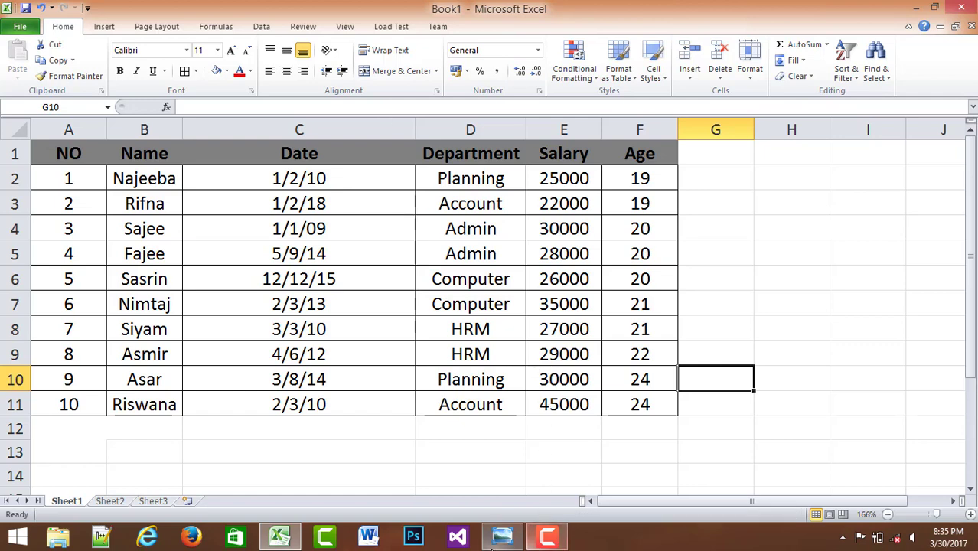
pyautogui.click(502, 535)
pyautogui.moveTo(526, 121); pyautogui.dragTo(529, 296)
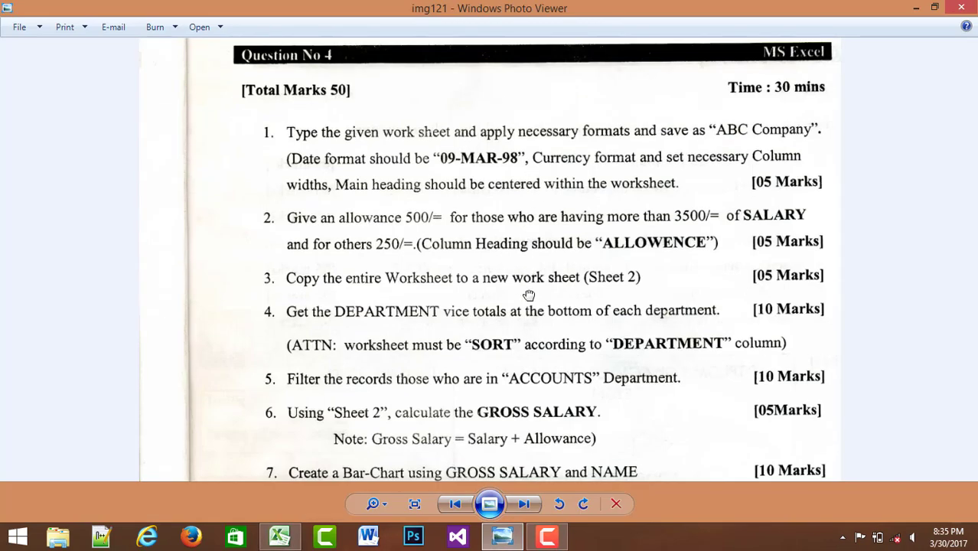
pyautogui.moveTo(526, 184); pyautogui.dragTo(539, 324)
pyautogui.scroll(-5, 528, 144)
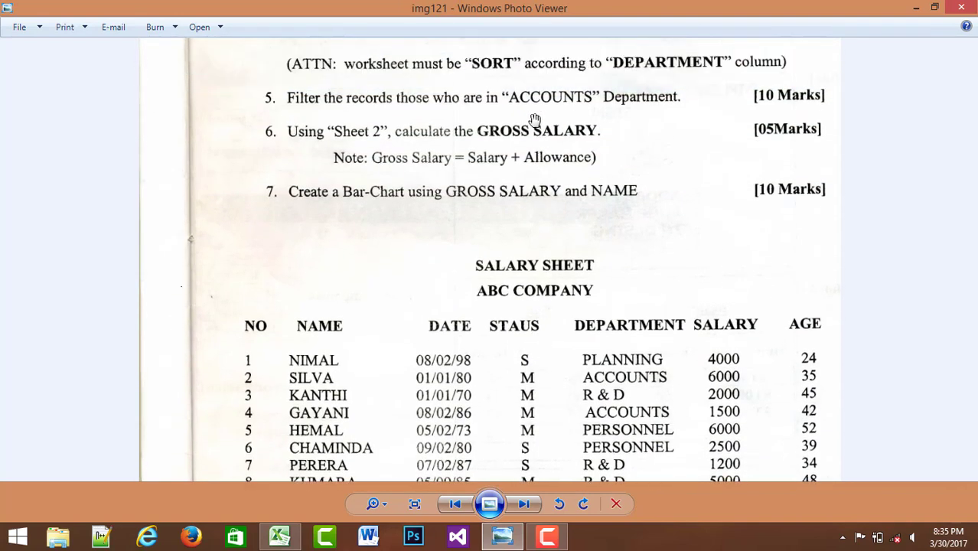
pyautogui.moveTo(530, 101); pyautogui.dragTo(516, 347)
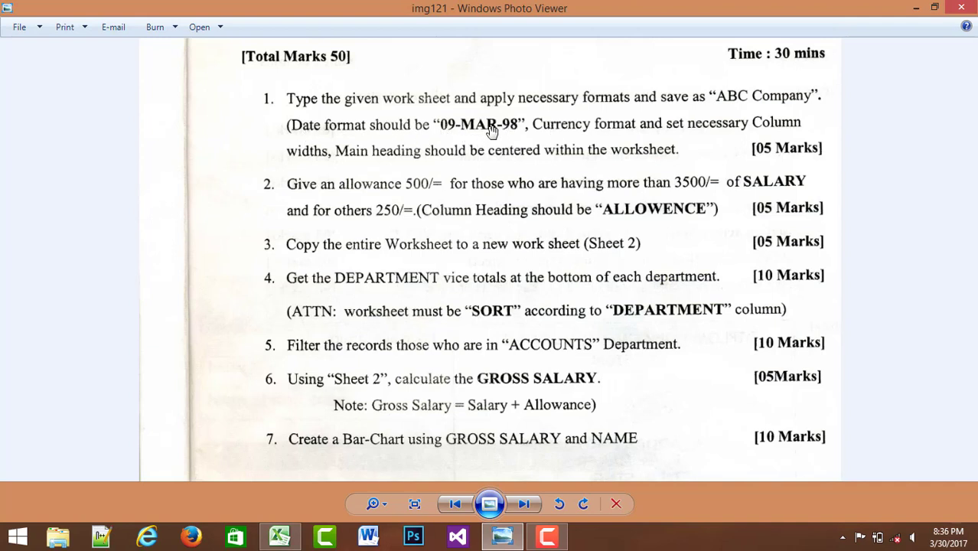
pyautogui.scroll(-5, 482, 169)
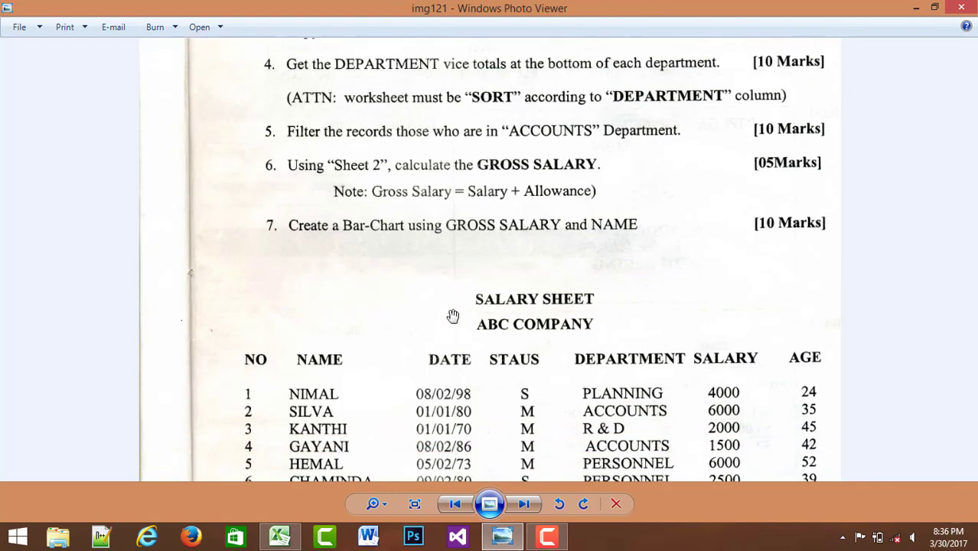
pyautogui.moveTo(475, 192); pyautogui.dragTo(474, 101)
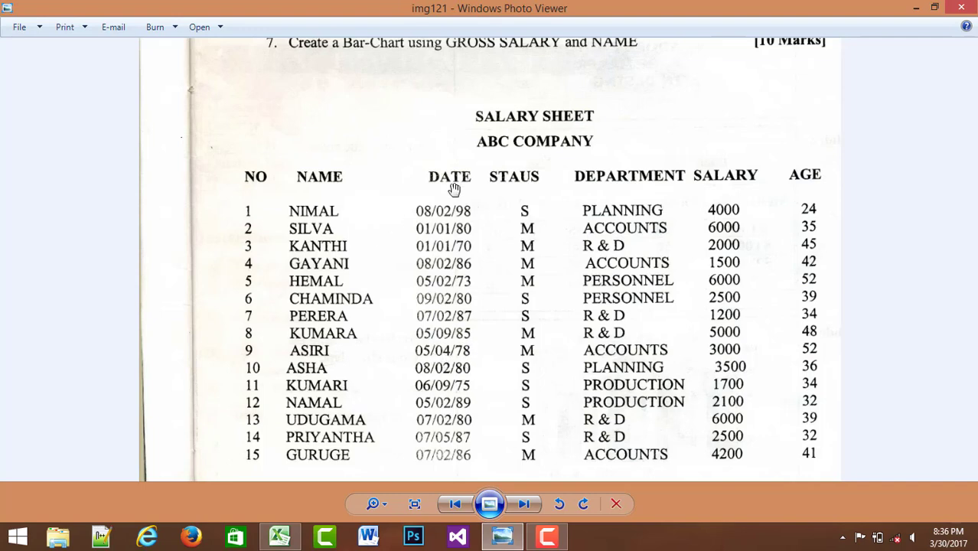
pyautogui.moveTo(568, 123); pyautogui.dragTo(531, 364)
pyautogui.moveTo(535, 256); pyautogui.dragTo(481, 346)
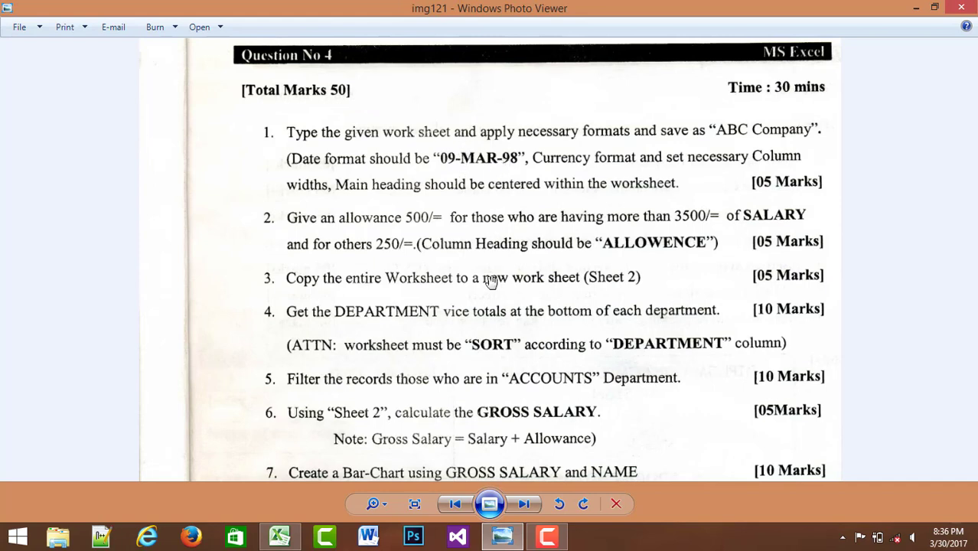
pyautogui.moveTo(530, 380); pyautogui.dragTo(473, 447)
pyautogui.moveTo(503, 359)
pyautogui.mouseDown()
pyautogui.moveTo(501, 178)
pyautogui.moveTo(498, 367)
pyautogui.mouseUp()
# Step: Select the Salary cells E2:E11 and apply LKR accounting format with two decimals
pyautogui.click(279, 537)
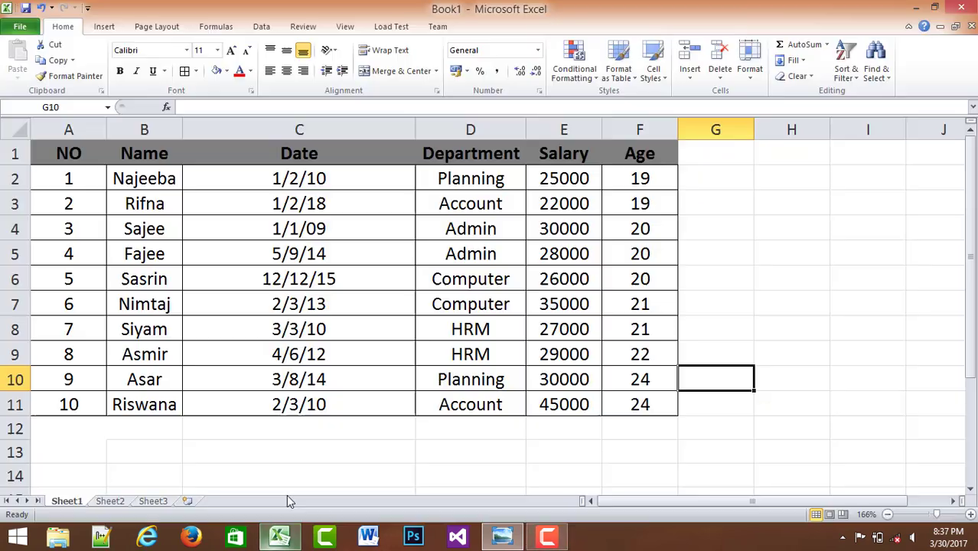
pyautogui.moveTo(67, 153); pyautogui.dragTo(673, 404)
pyautogui.click(768, 393)
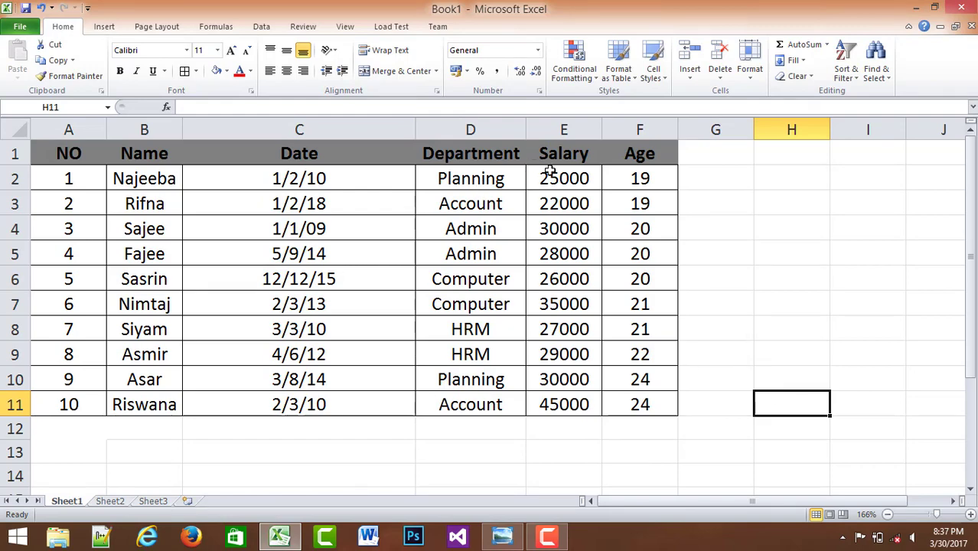
pyautogui.moveTo(561, 182); pyautogui.dragTo(585, 404)
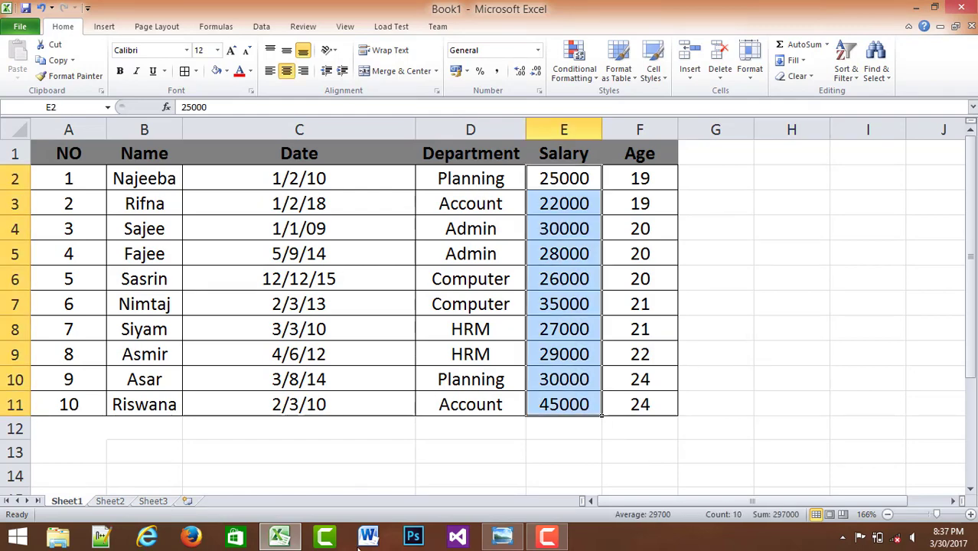
pyautogui.click(502, 537)
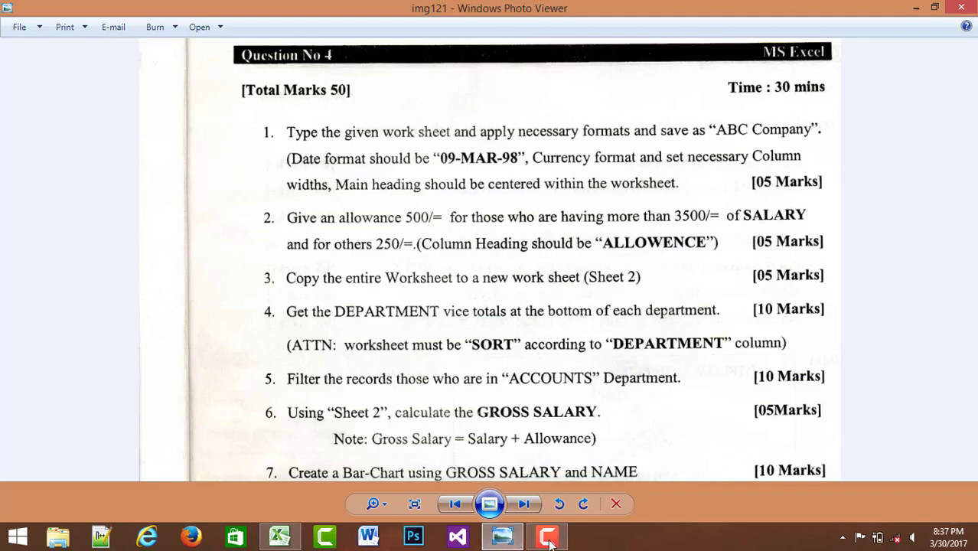
pyautogui.press('super+d')
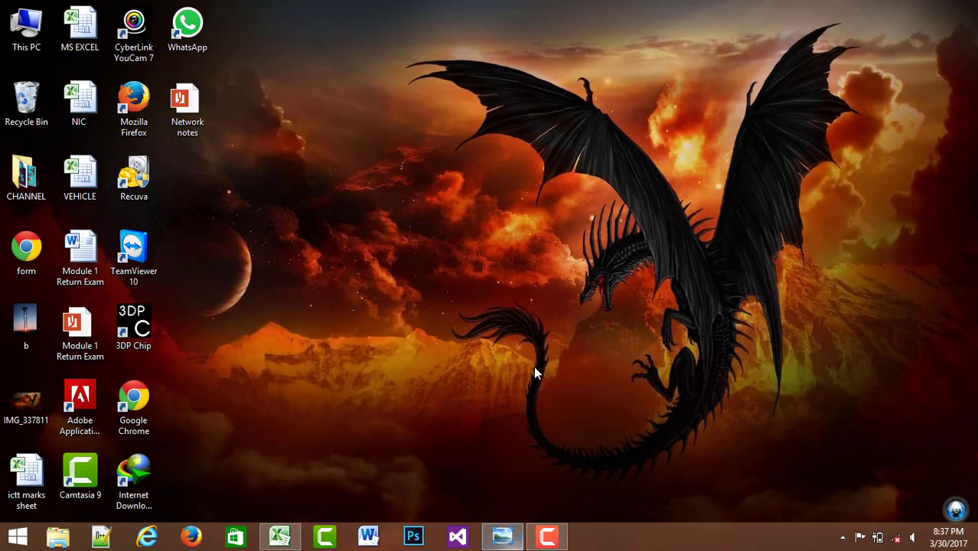
pyautogui.click(279, 540)
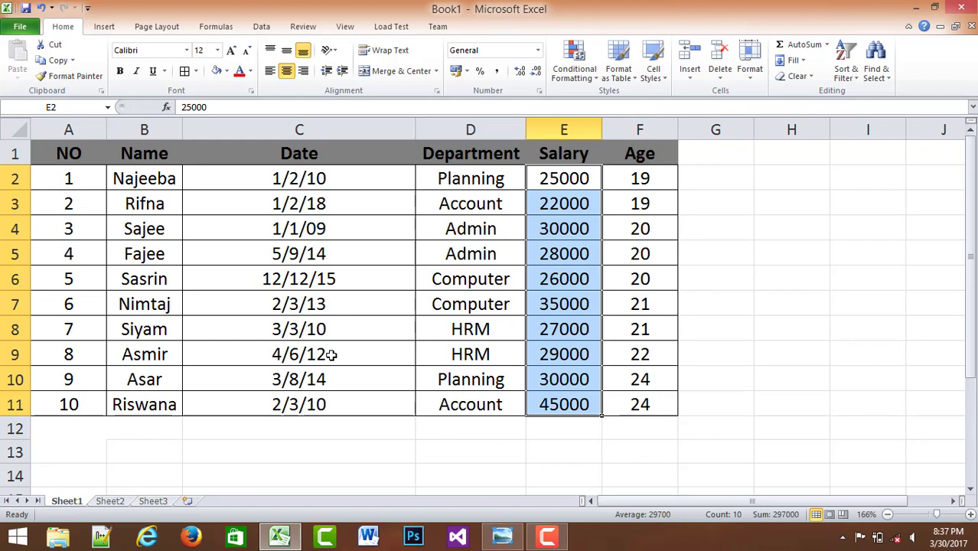
pyautogui.click(457, 70)
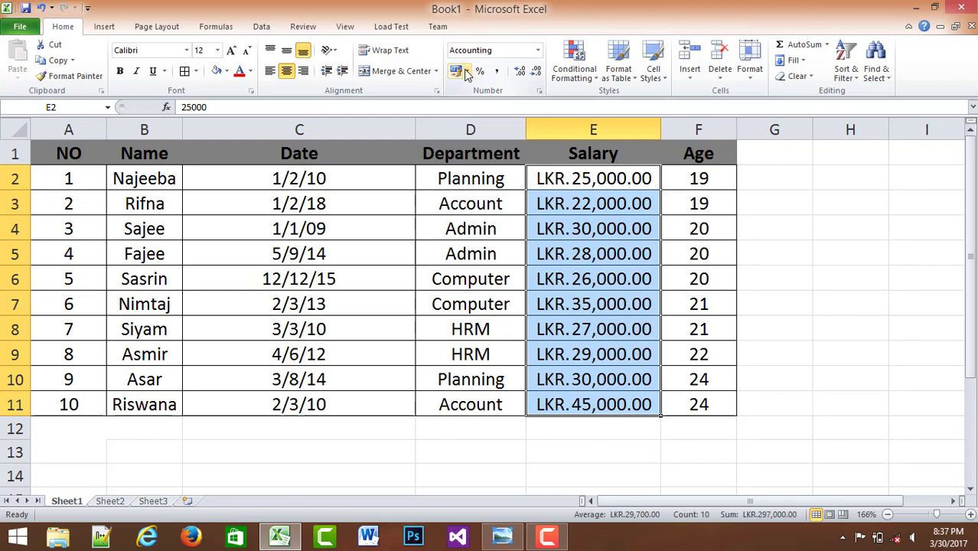
pyautogui.click(466, 72)
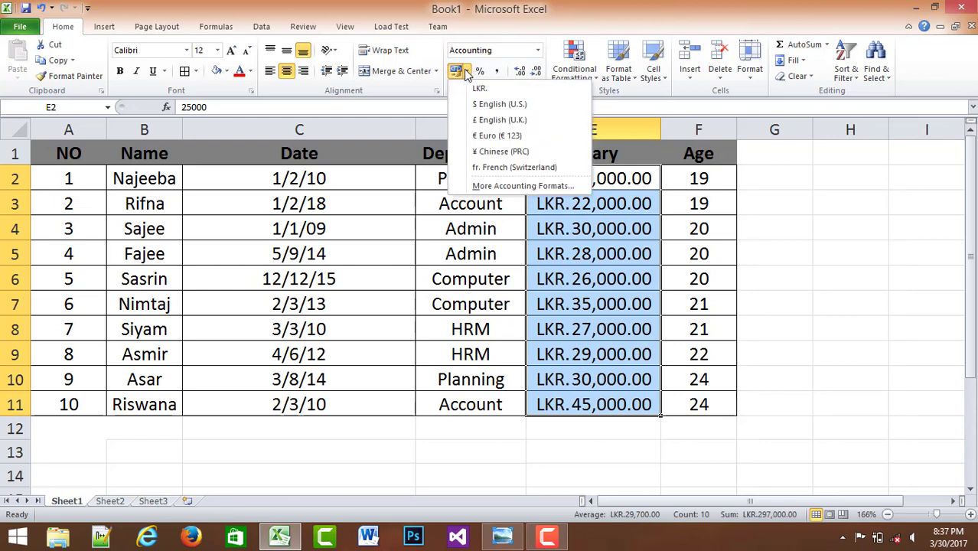
pyautogui.click(466, 72)
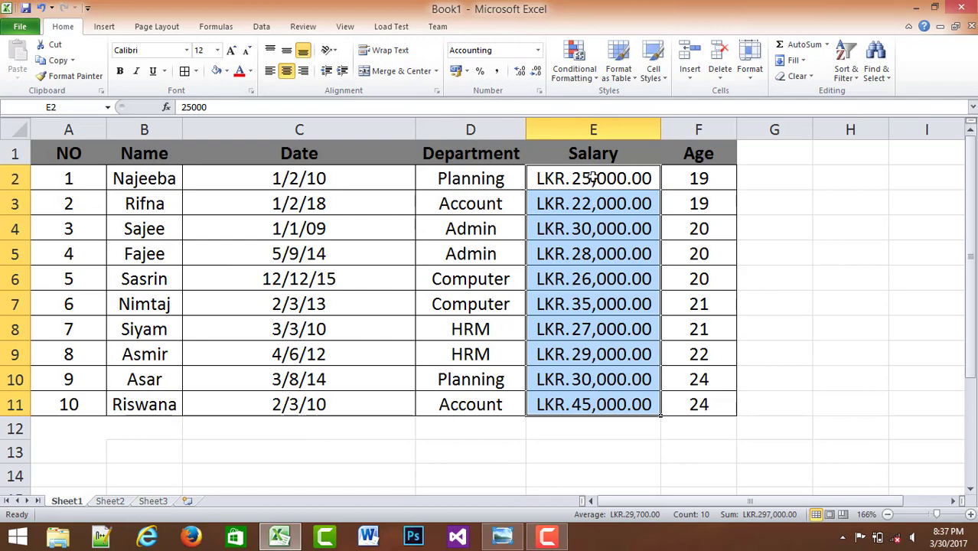
# Step: Reselect the formatted salary range E2:E11, check the column's end, and return to E2
pyautogui.click(658, 178)
pyautogui.click(839, 214)
pyautogui.moveTo(657, 176); pyautogui.dragTo(614, 406)
pyautogui.moveTo(620, 179); pyautogui.dragTo(614, 411)
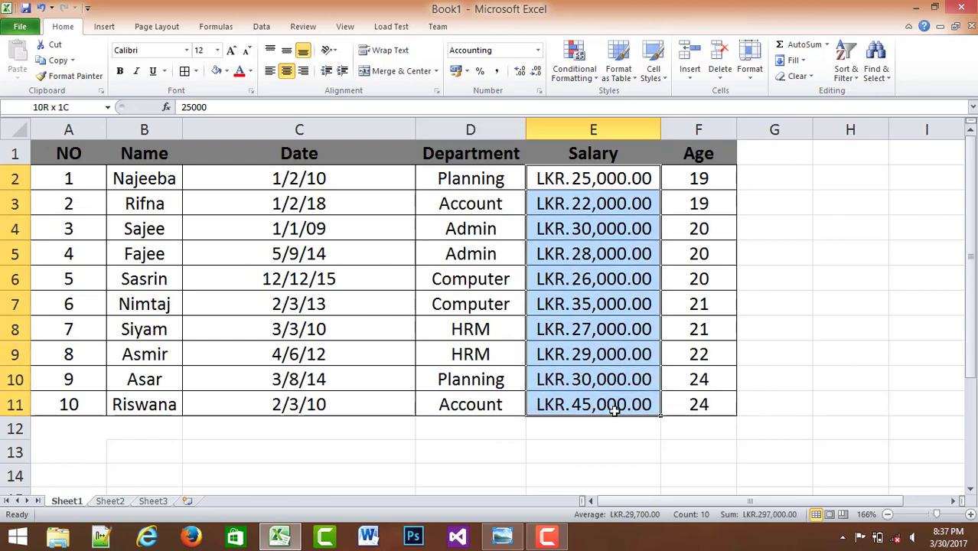
pyautogui.moveTo(710, 180); pyautogui.dragTo(689, 403)
pyautogui.moveTo(570, 180); pyautogui.dragTo(585, 404)
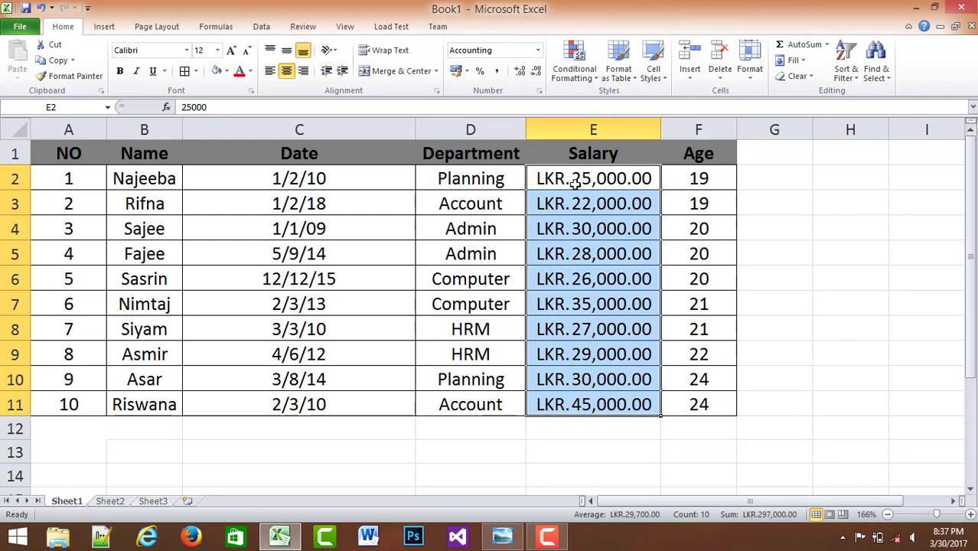
pyautogui.click(542, 174)
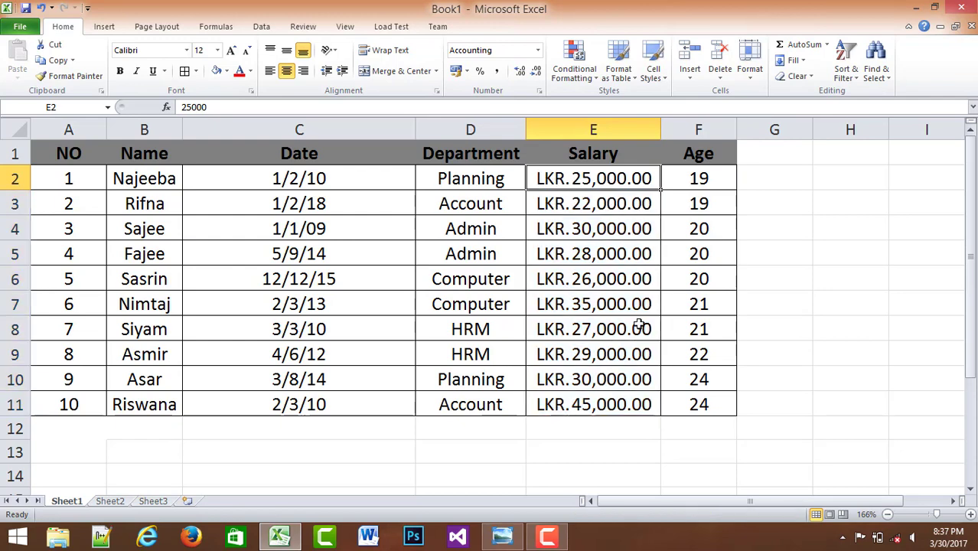
pyautogui.hotkey('ctrl', 'Down')
pyautogui.press('Down')
pyautogui.moveTo(581, 178); pyautogui.dragTo(590, 415)
pyautogui.hotkey('ctrl', 'Down')
pyautogui.press('Down')
pyautogui.press('Down')
pyautogui.press('Down')
pyautogui.click(599, 178)
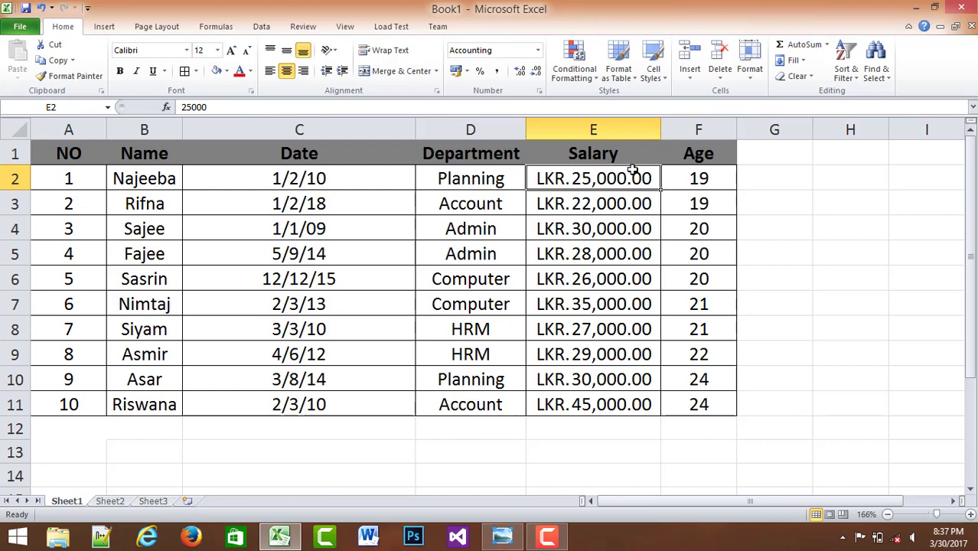
pyautogui.click(497, 537)
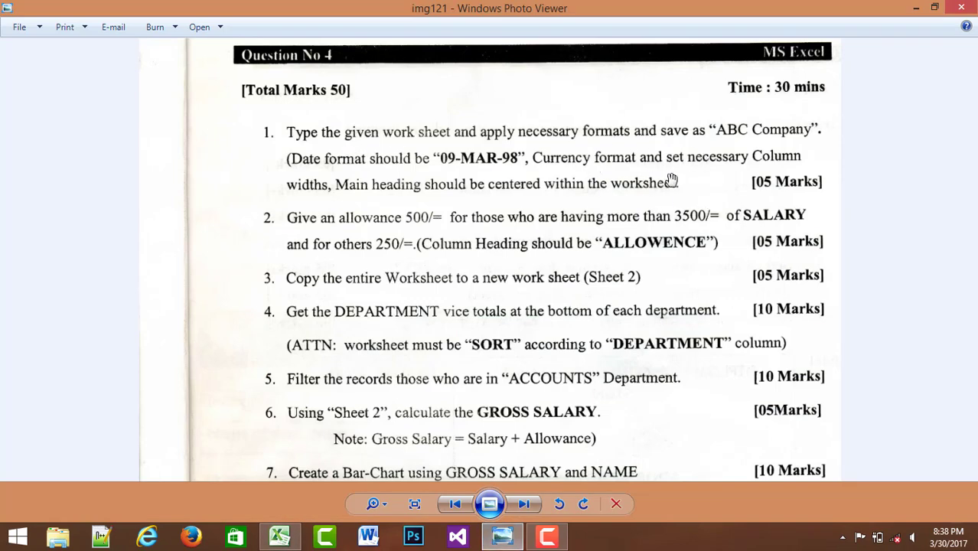
pyautogui.click(279, 537)
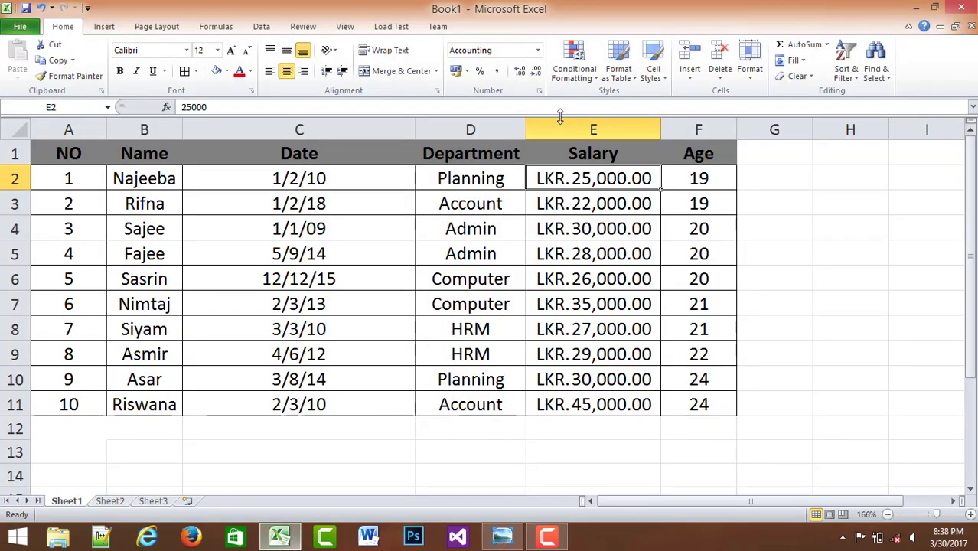
pyautogui.click(473, 153)
pyautogui.press('Down')
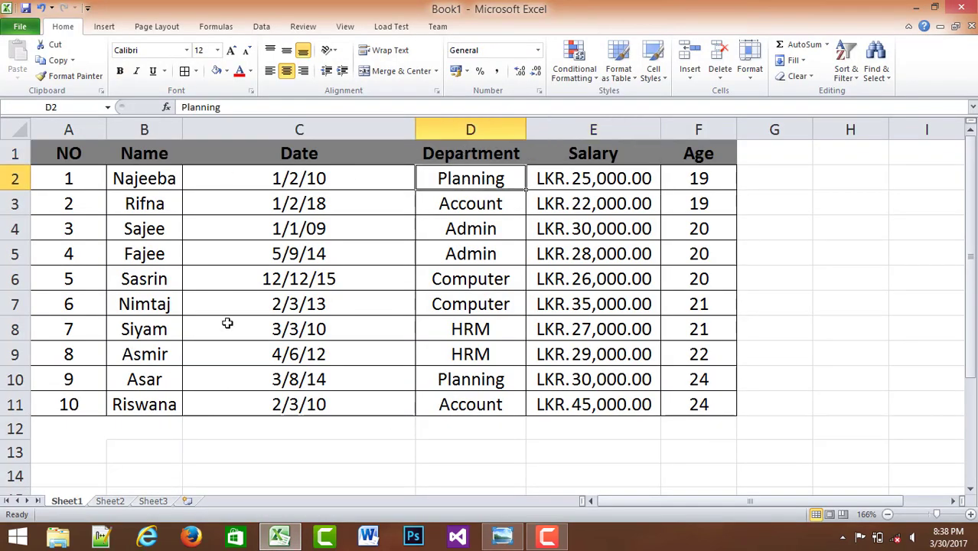
pyautogui.click(502, 537)
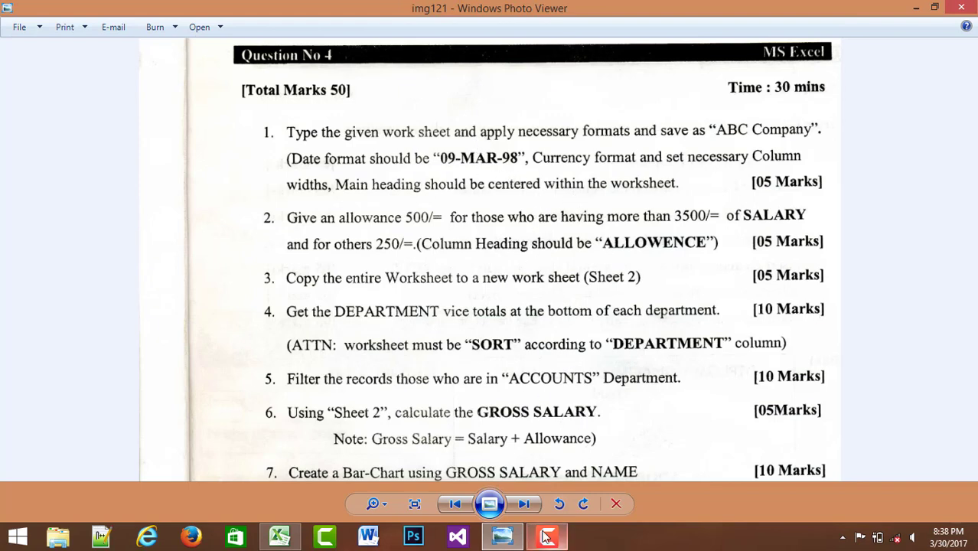
pyautogui.click(279, 538)
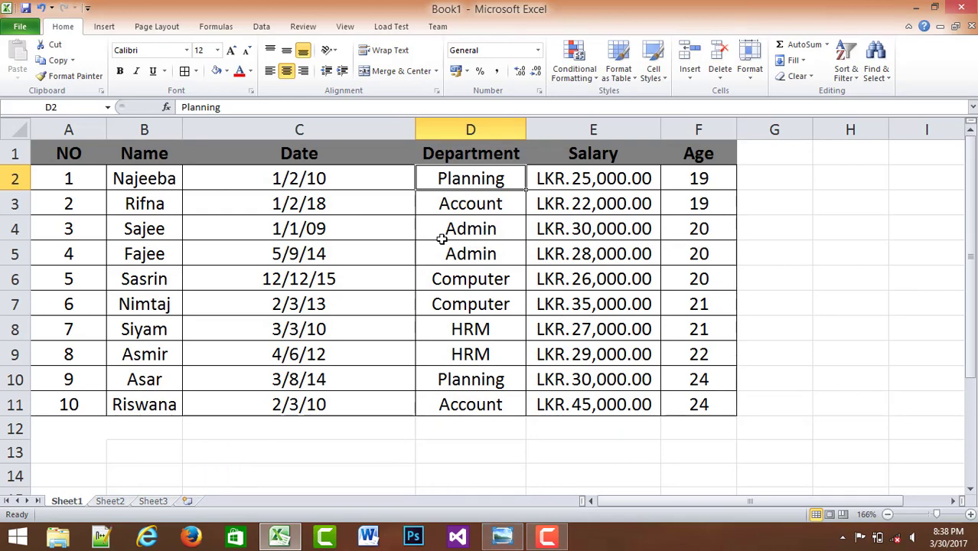
pyautogui.moveTo(333, 182); pyautogui.dragTo(333, 403)
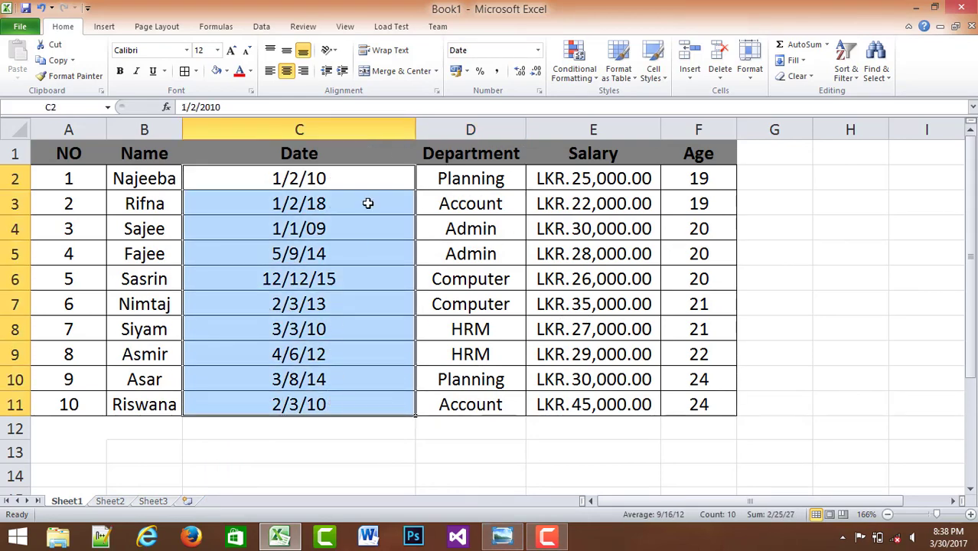
# Step: Format the Date column with the 14-Mar-01 type, e.g. 2-Jan-10
pyautogui.click(537, 51)
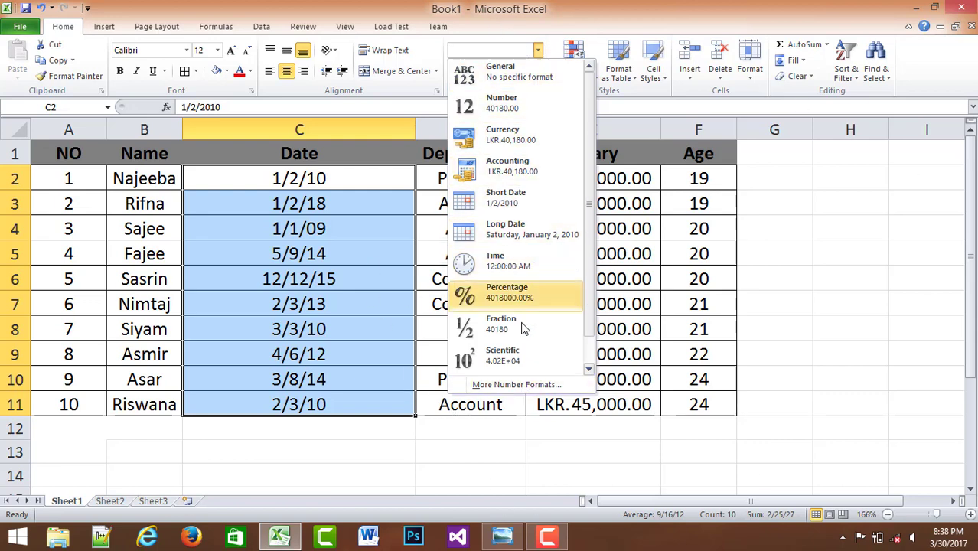
pyautogui.click(528, 384)
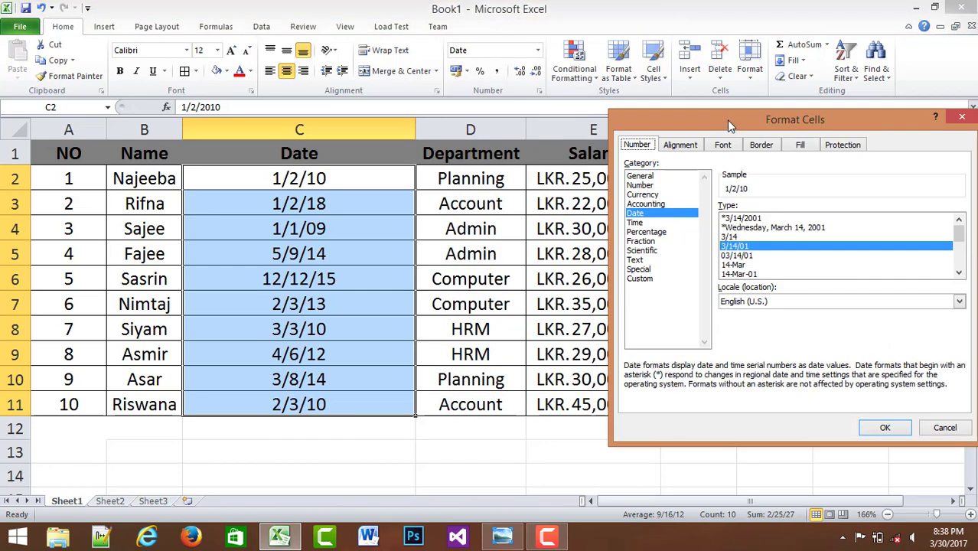
pyautogui.moveTo(727, 119); pyautogui.dragTo(575, 52)
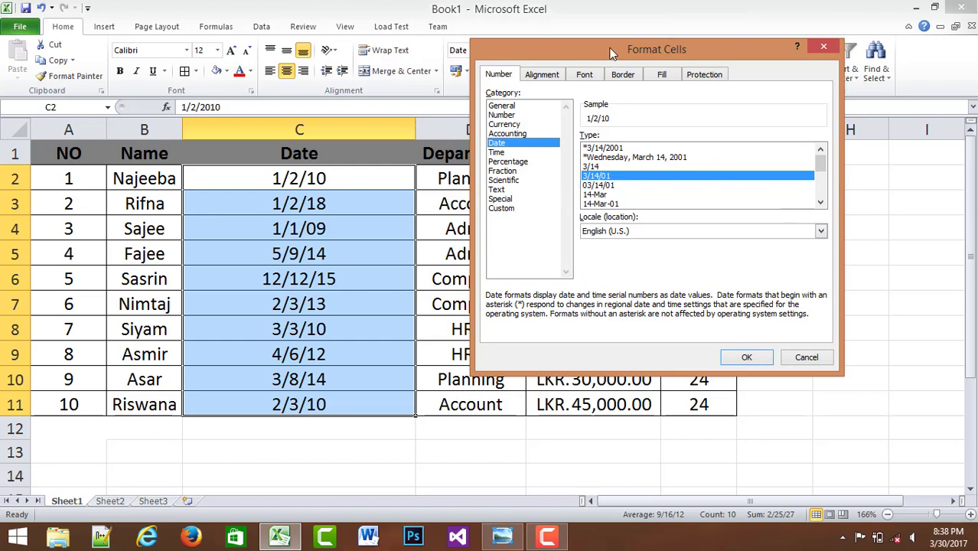
pyautogui.click(518, 540)
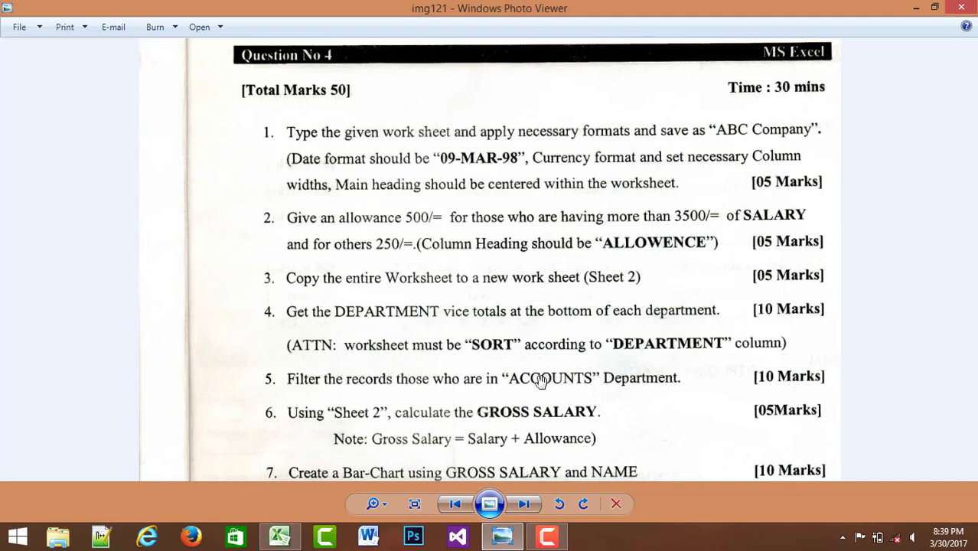
pyautogui.click(508, 533)
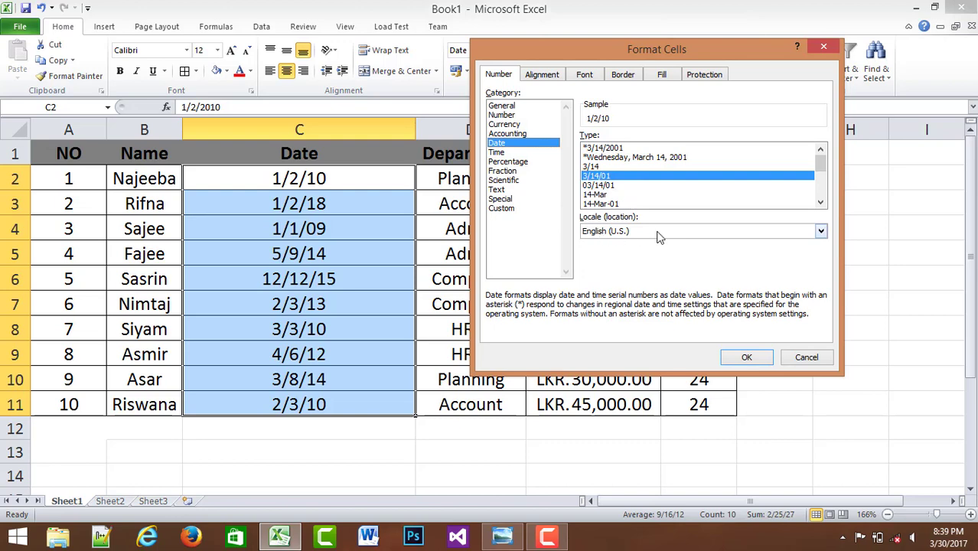
pyautogui.click(610, 205)
pyautogui.click(746, 357)
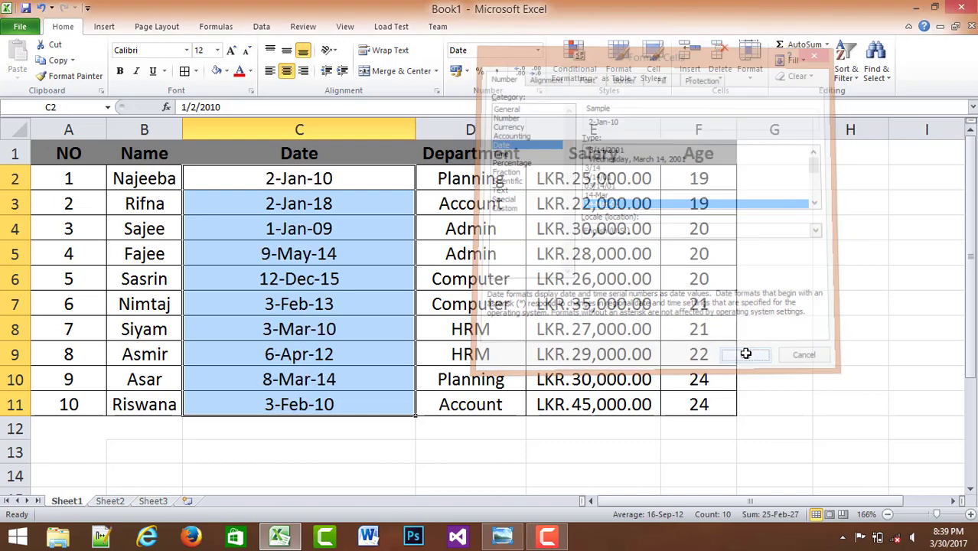
pyautogui.click(878, 309)
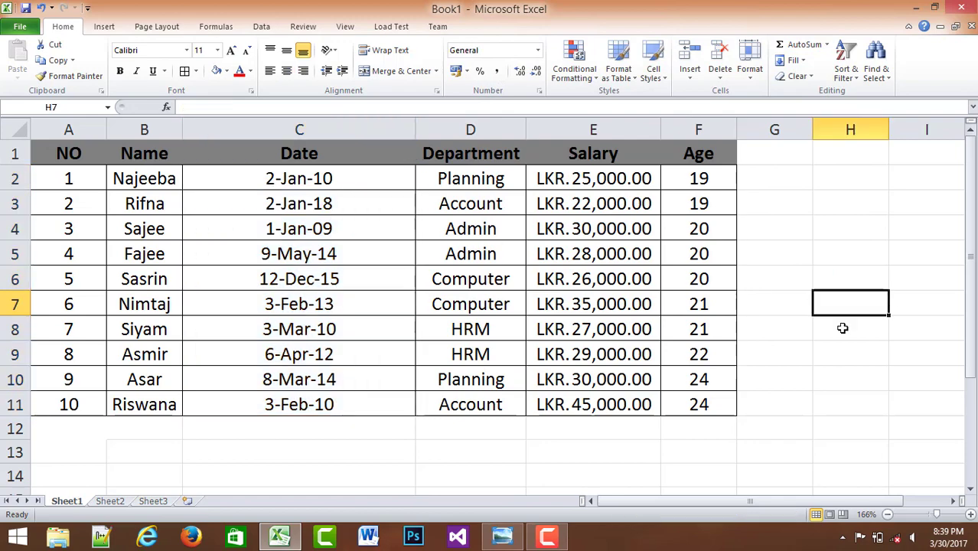
# Step: Review tasks 1 to 7 on the img121 exam question sheet in Photo Viewer
pyautogui.click(515, 536)
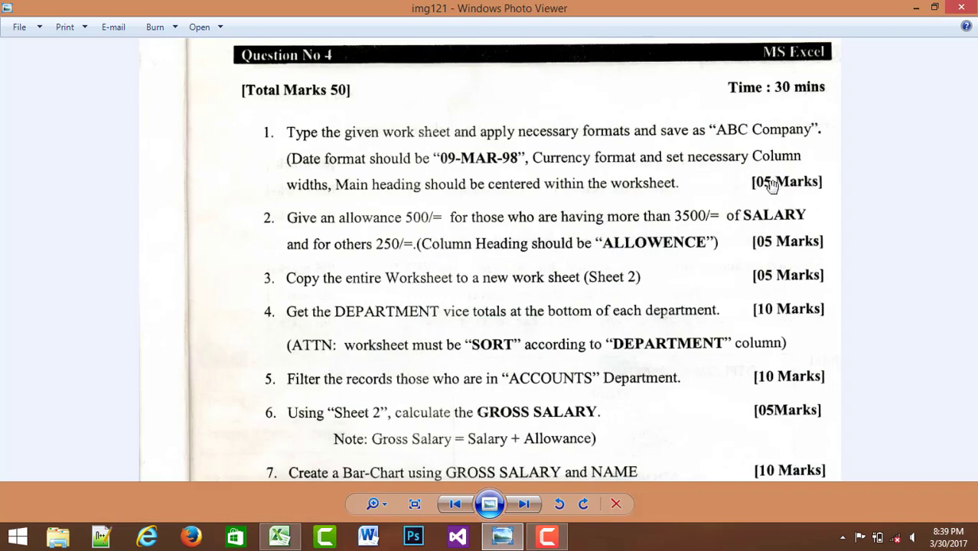
pyautogui.scroll(-1, 616, 188)
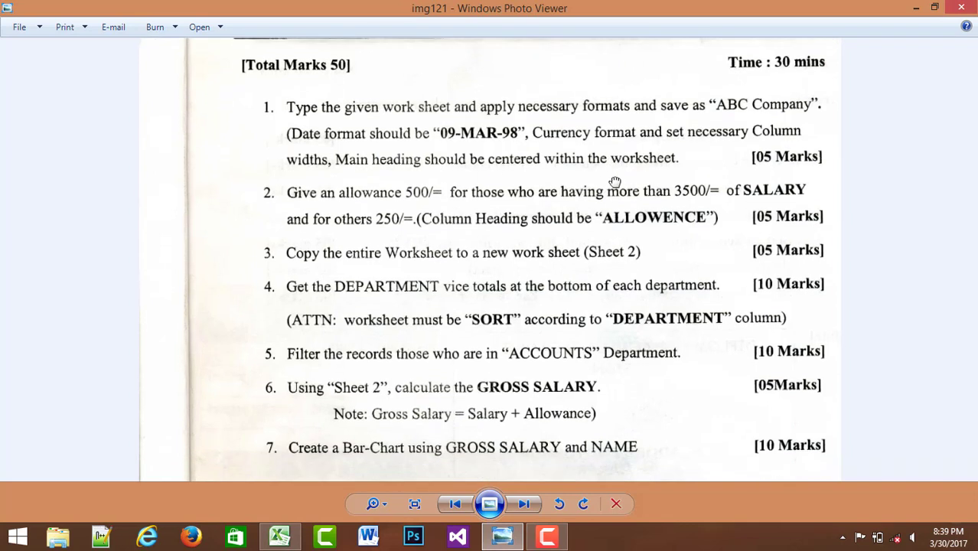
pyautogui.scroll(1, 616, 188)
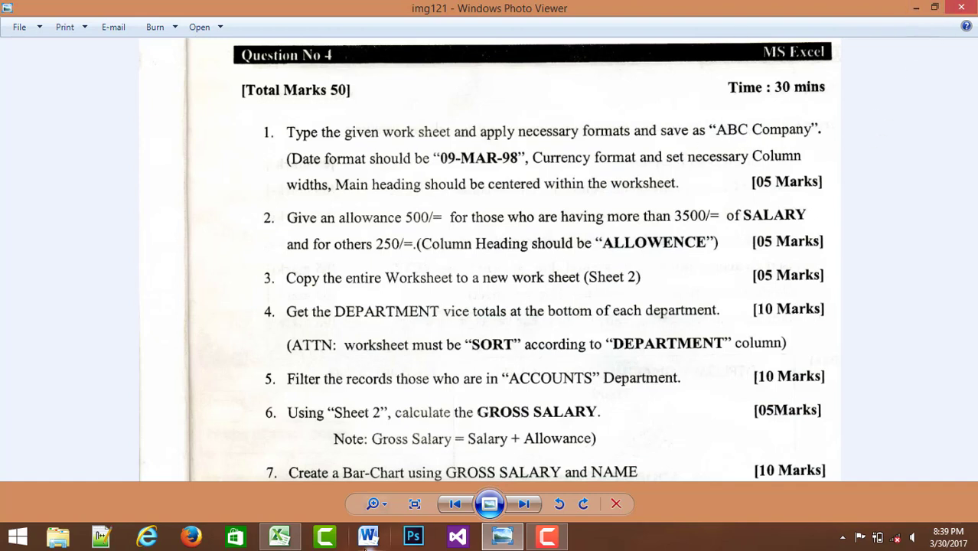
pyautogui.click(295, 537)
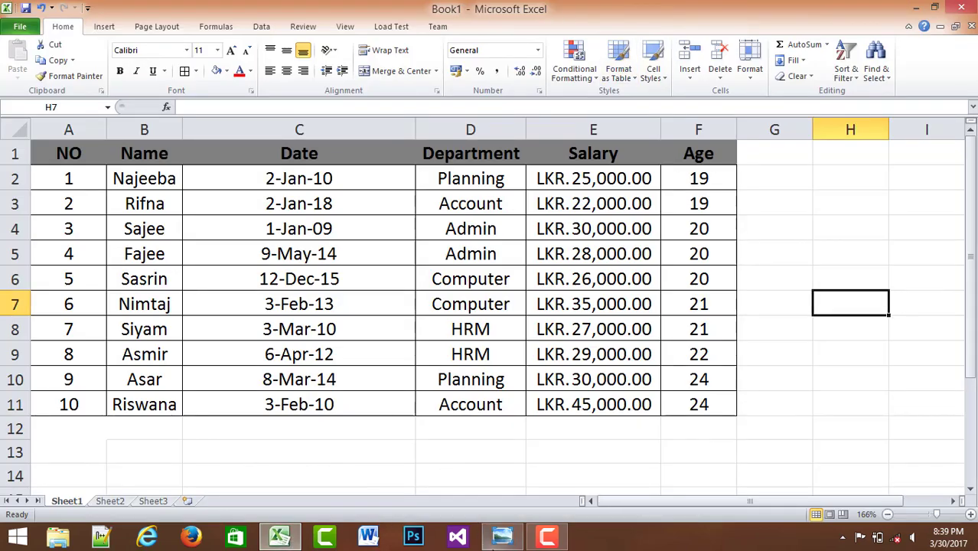
pyautogui.click(499, 539)
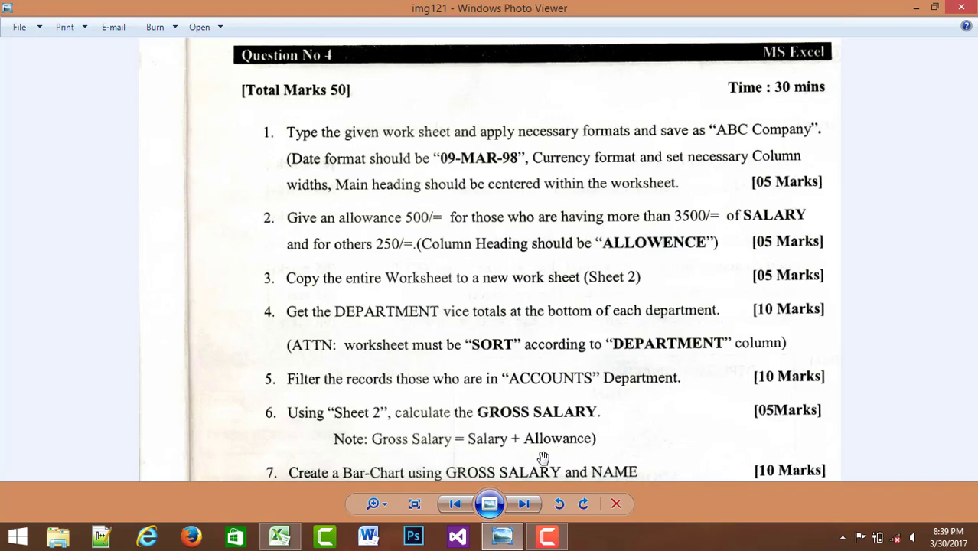
pyautogui.moveTo(543, 459); pyautogui.dragTo(538, 418)
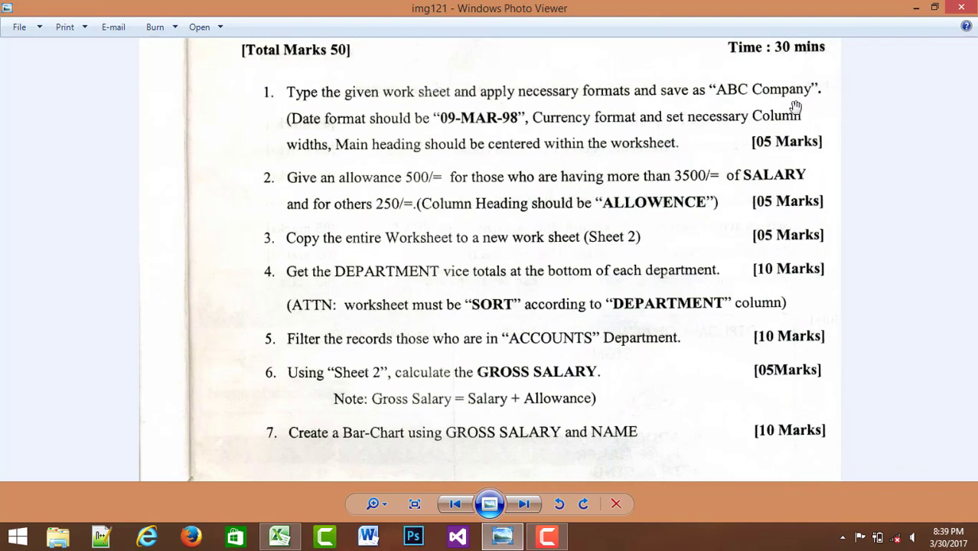
# Step: Save the workbook to the Desktop as 'ABC Company' in Excel Workbook format
pyautogui.click(280, 537)
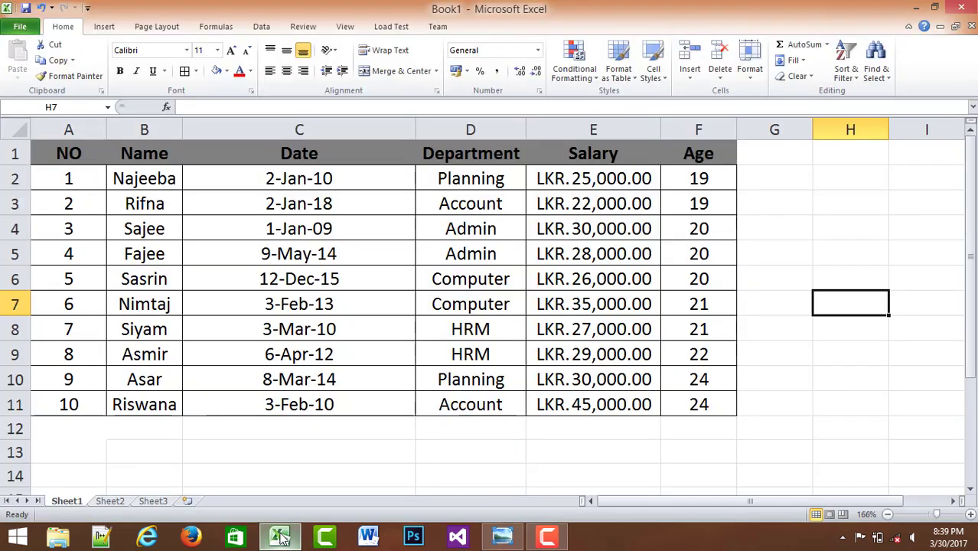
pyautogui.click(34, 28)
pyautogui.press('Escape')
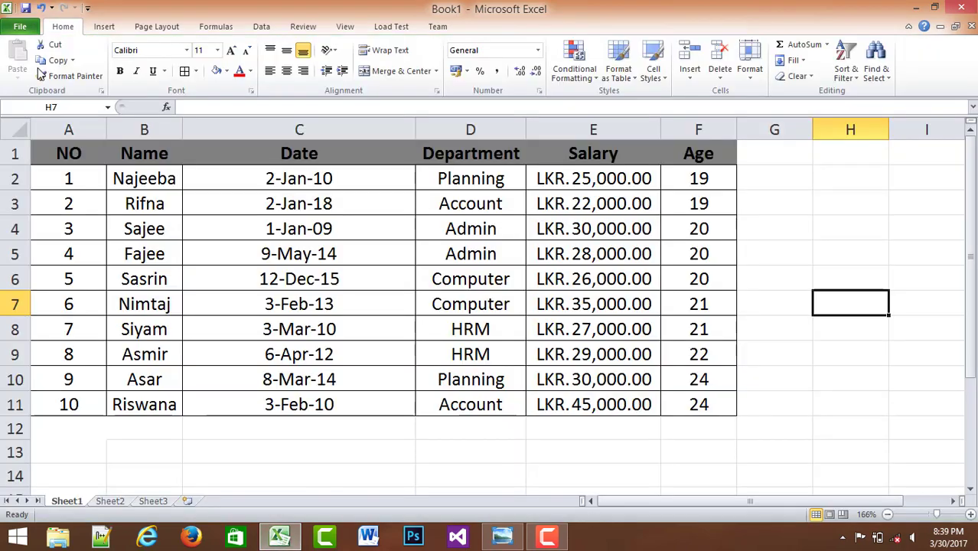
pyautogui.press('F12')
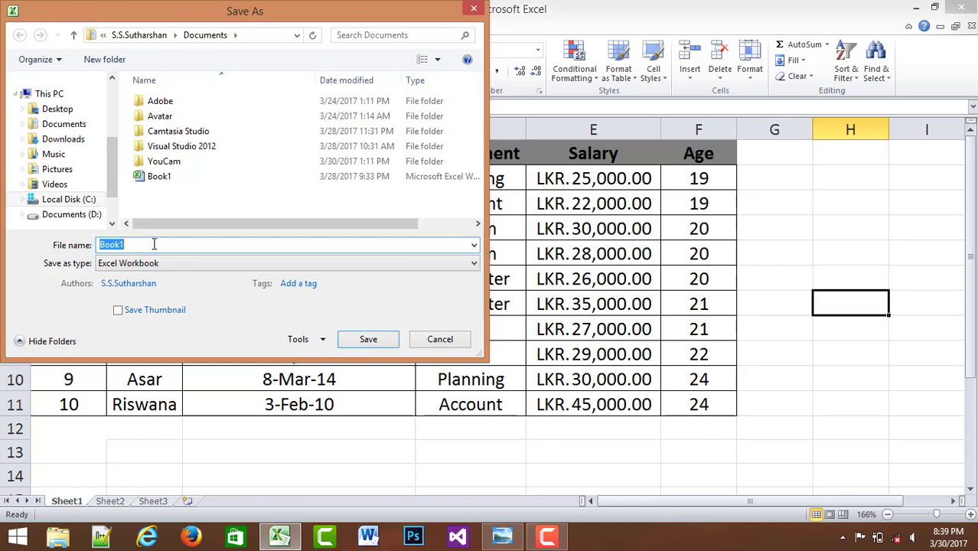
pyautogui.click(69, 108)
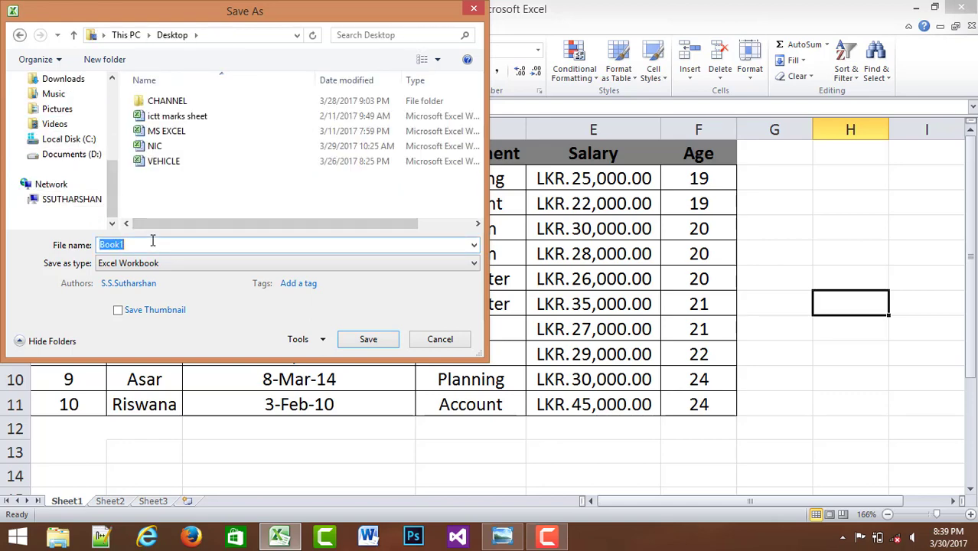
pyautogui.write('ABC Company')
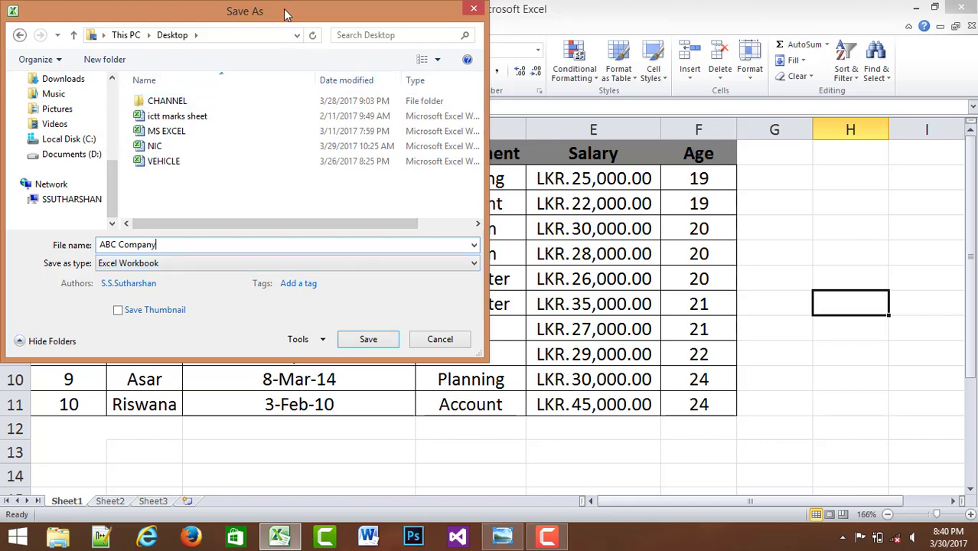
pyautogui.moveTo(283, 9); pyautogui.dragTo(423, 64)
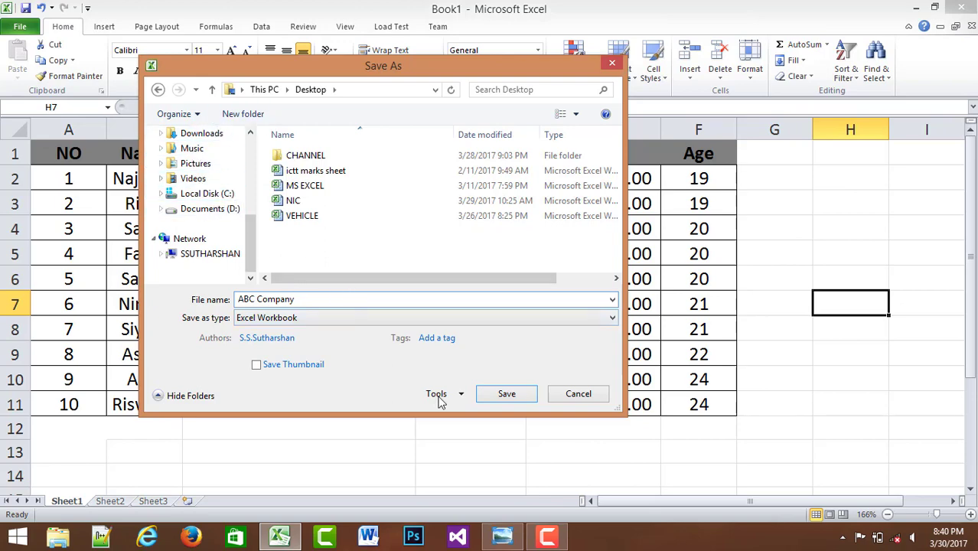
pyautogui.click(503, 536)
pyautogui.hotkey('alt', 'Tab')
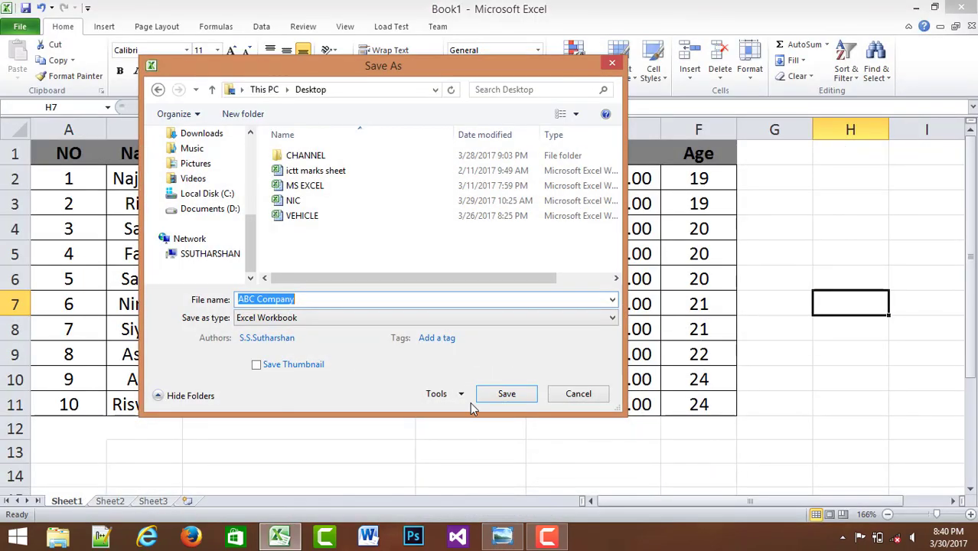
pyautogui.click(505, 396)
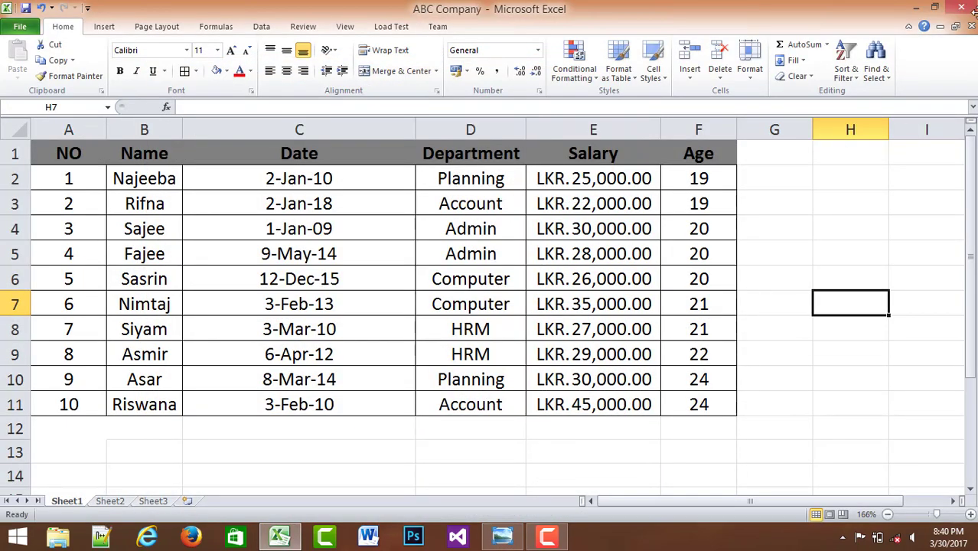
pyautogui.click(962, 8)
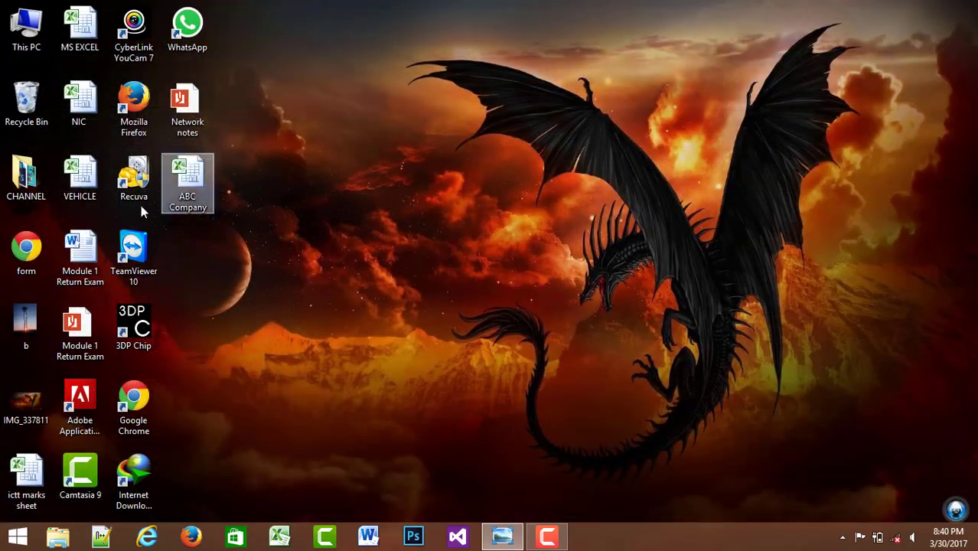
pyautogui.doubleClick(197, 172)
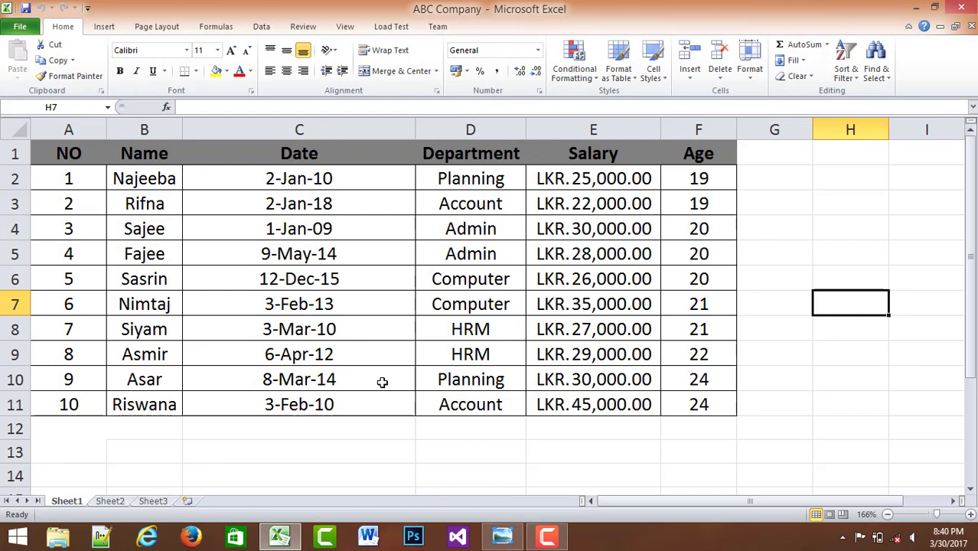
pyautogui.click(502, 536)
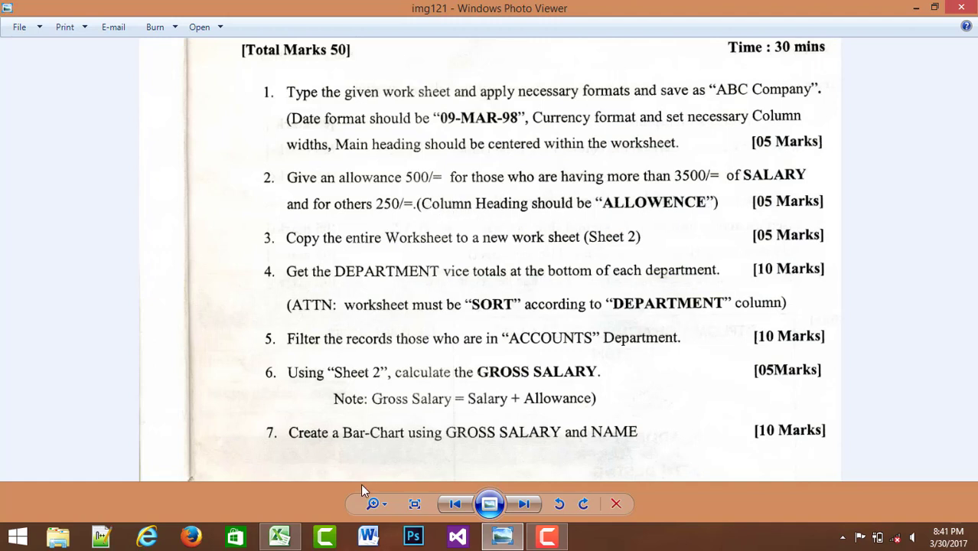
pyautogui.click(279, 536)
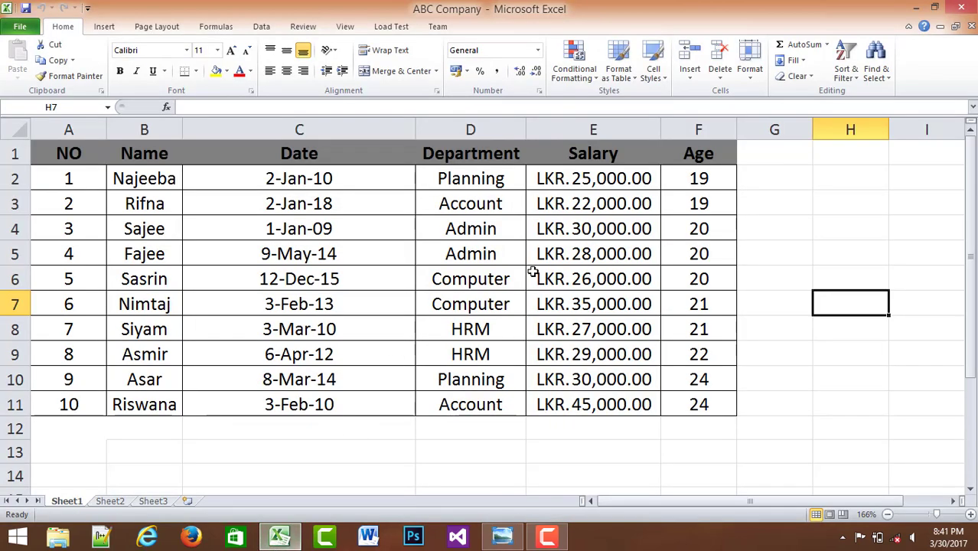
# Step: Widen column G and enter the ALLOWANCE heading in G1
pyautogui.click(785, 155)
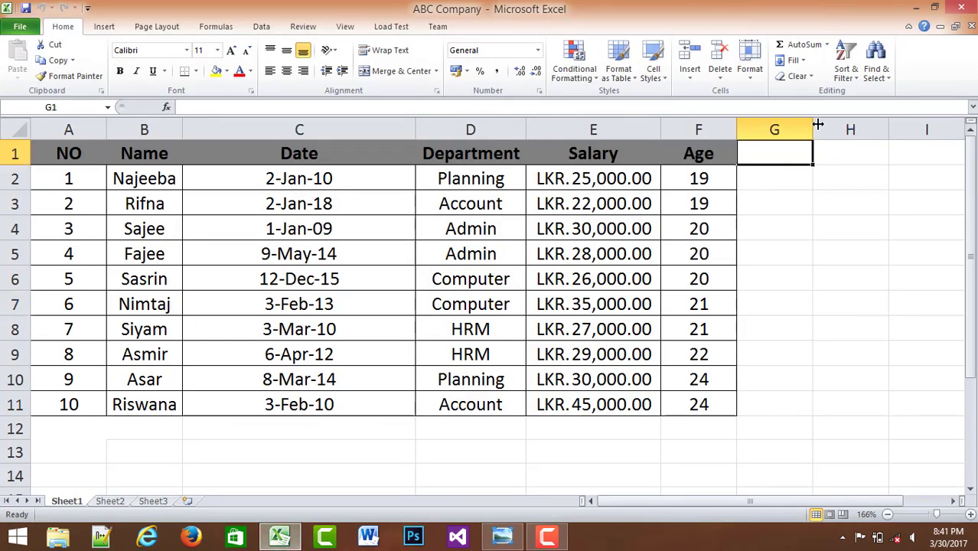
pyautogui.moveTo(818, 124); pyautogui.dragTo(877, 125)
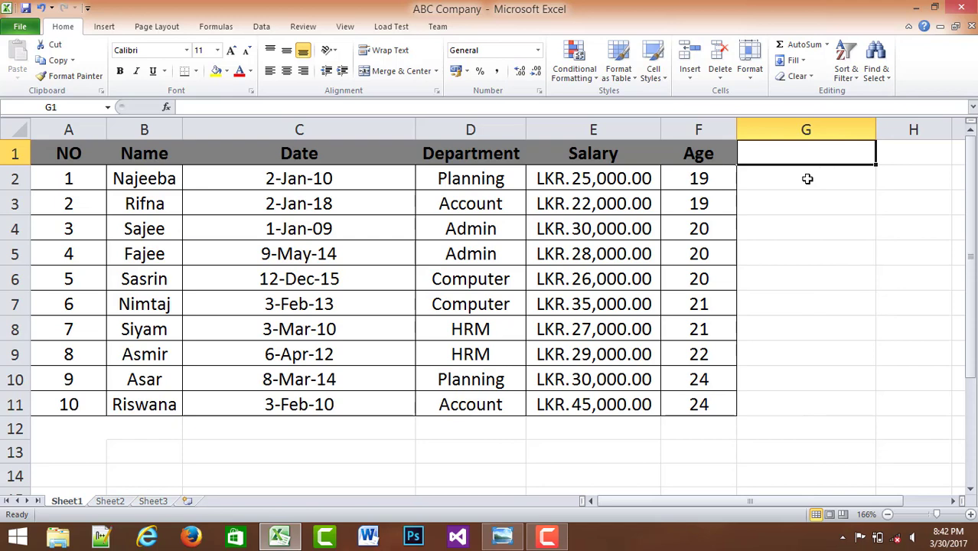
pyautogui.write('ALLO')
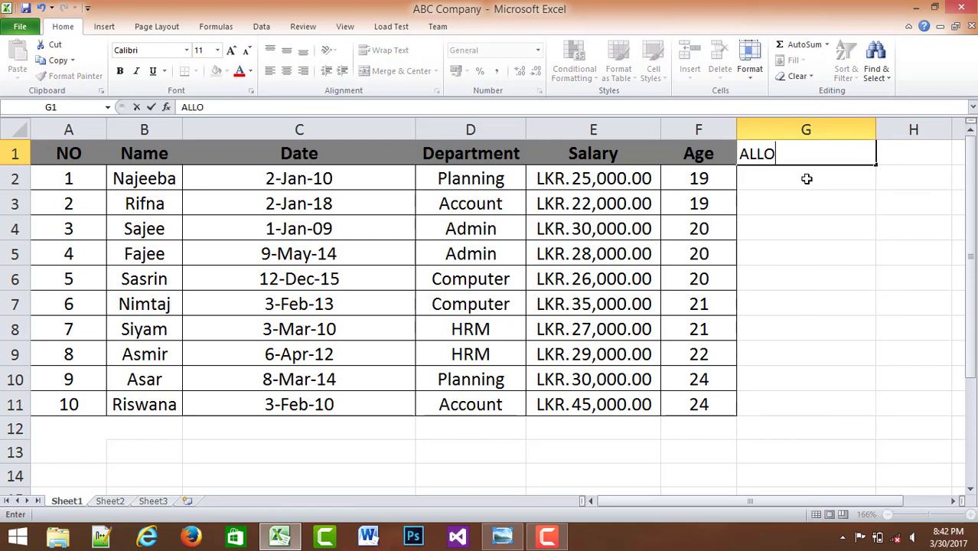
pyautogui.write('WANCE')
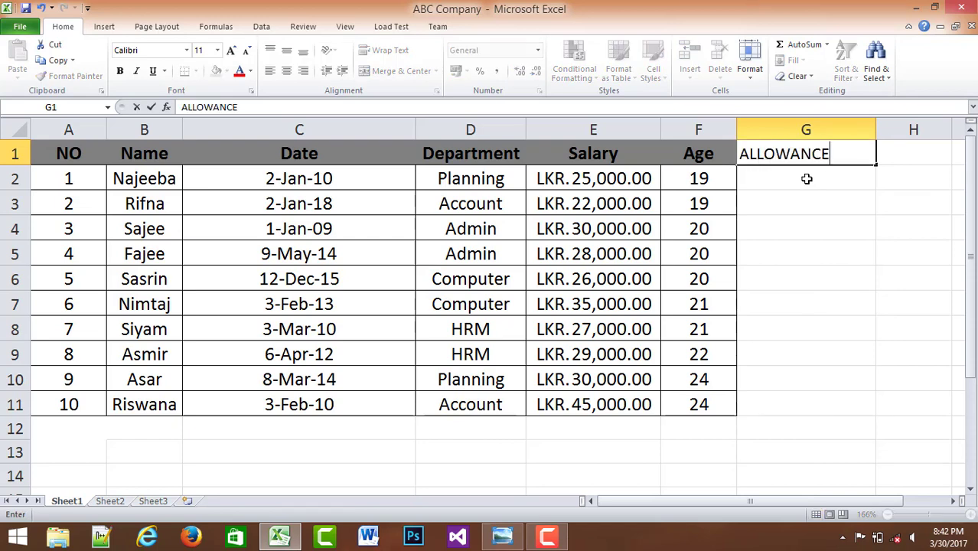
pyautogui.press('Return')
pyautogui.click(891, 222)
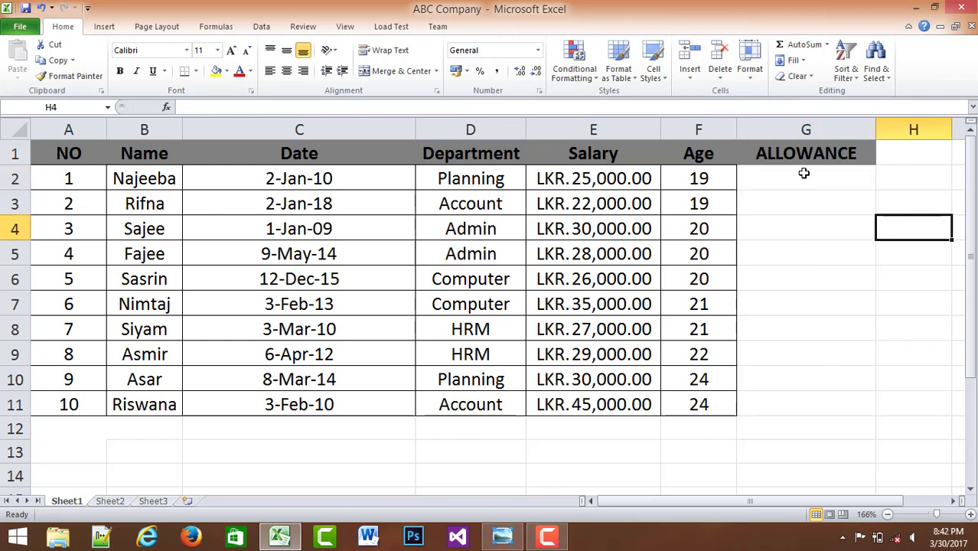
pyautogui.click(792, 185)
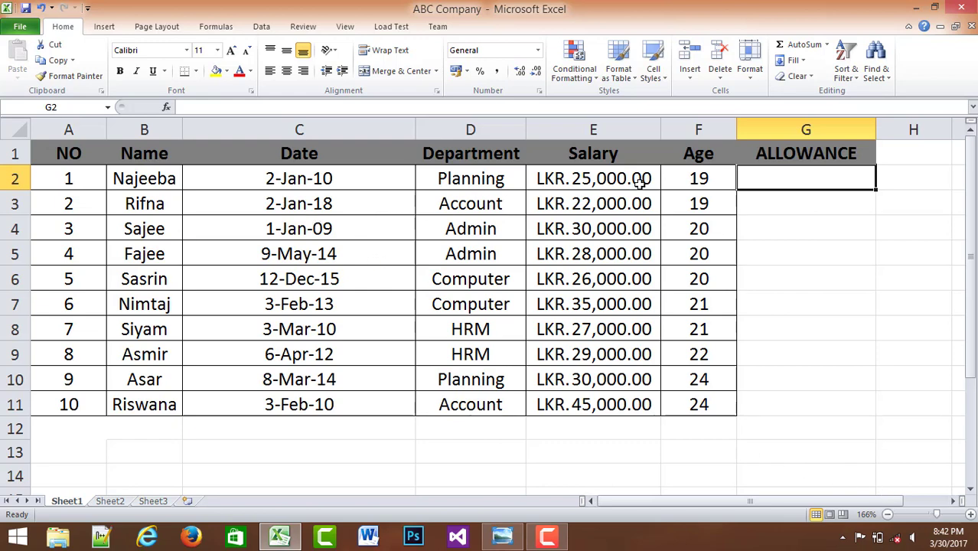
pyautogui.click(601, 178)
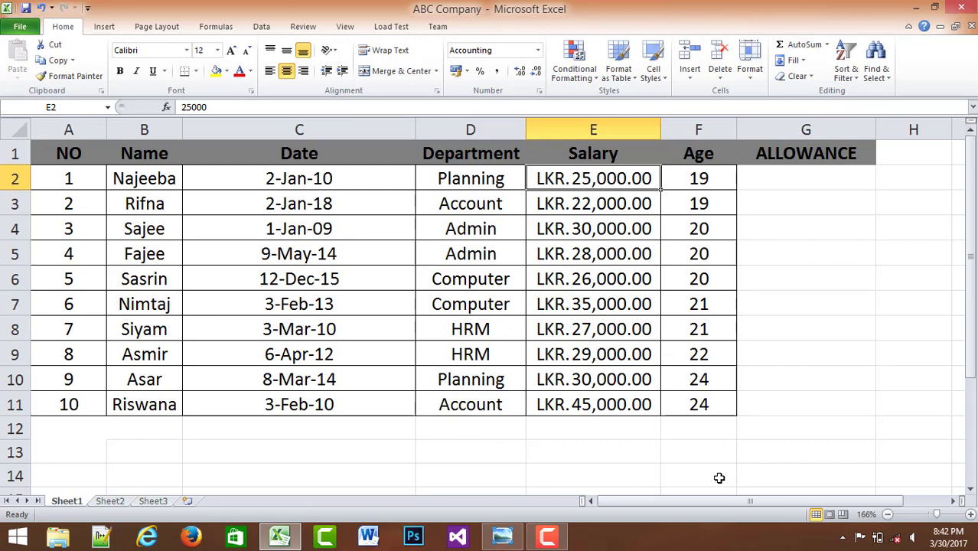
pyautogui.click(501, 535)
# Step: Read the allowance rule on the exam sheet, then return to the ABC Company workbook
pyautogui.moveTo(537, 301); pyautogui.dragTo(572, 107)
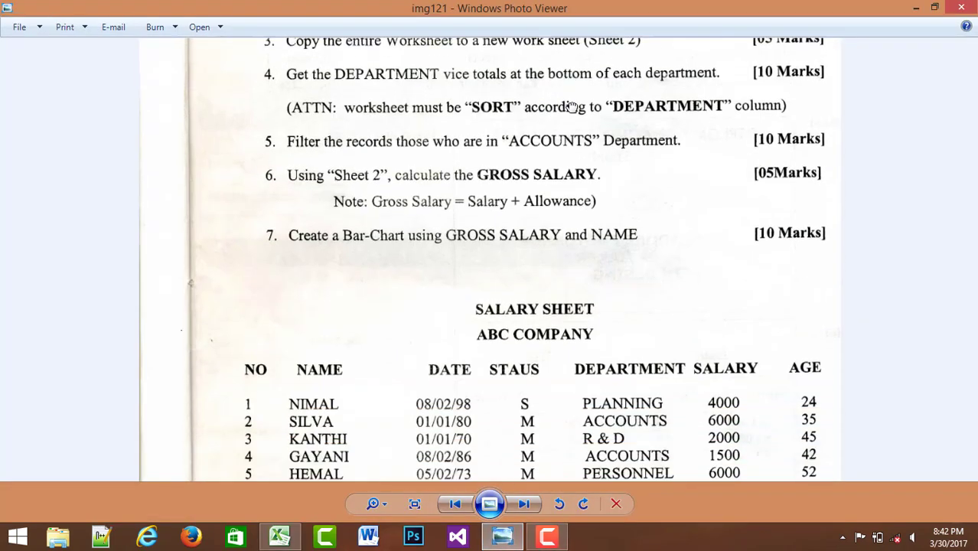
pyautogui.moveTo(589, 333); pyautogui.dragTo(562, 494)
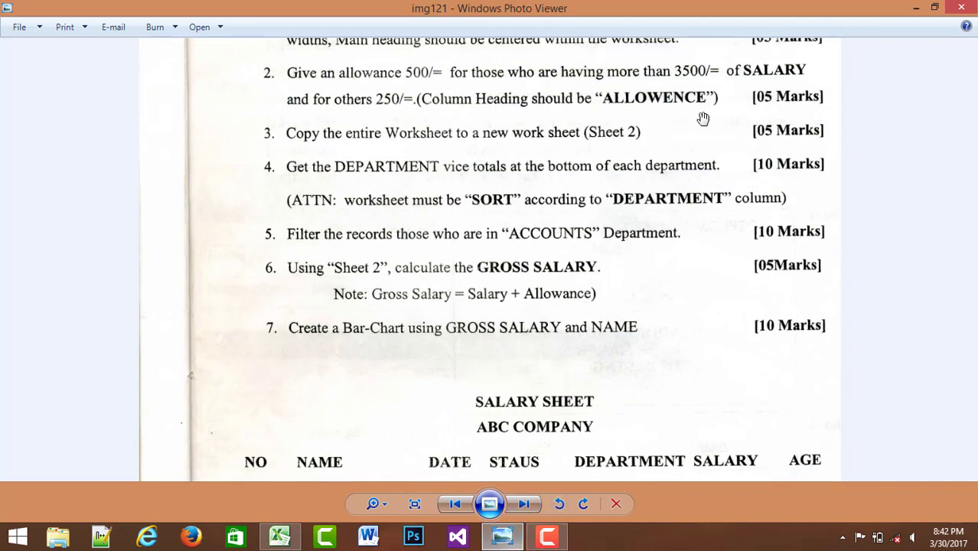
pyautogui.moveTo(669, 139)
pyautogui.mouseDown()
pyautogui.moveTo(671, 190)
pyautogui.moveTo(671, 150)
pyautogui.mouseUp()
pyautogui.click(279, 535)
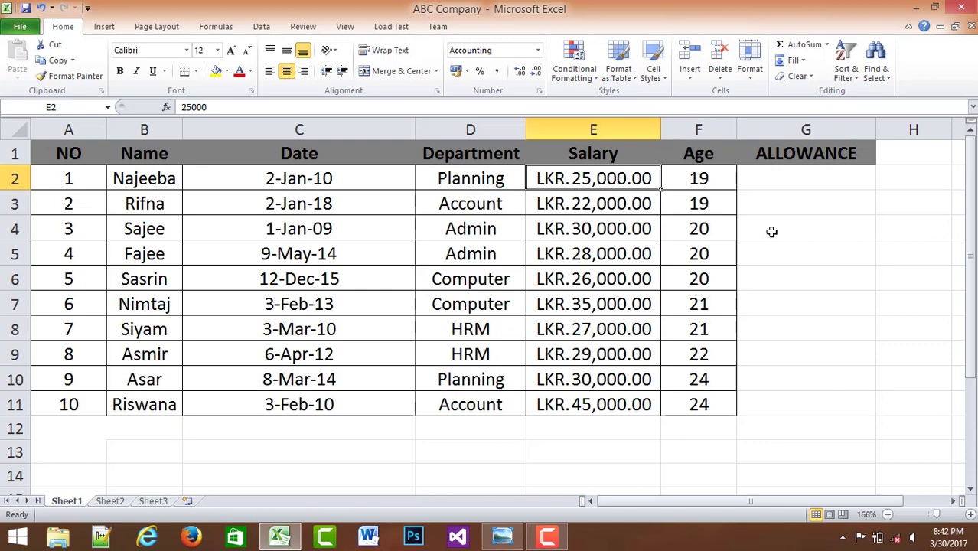
# Step: Begin the formula =IF(E2>=35000 in cell G2
pyautogui.click(778, 179)
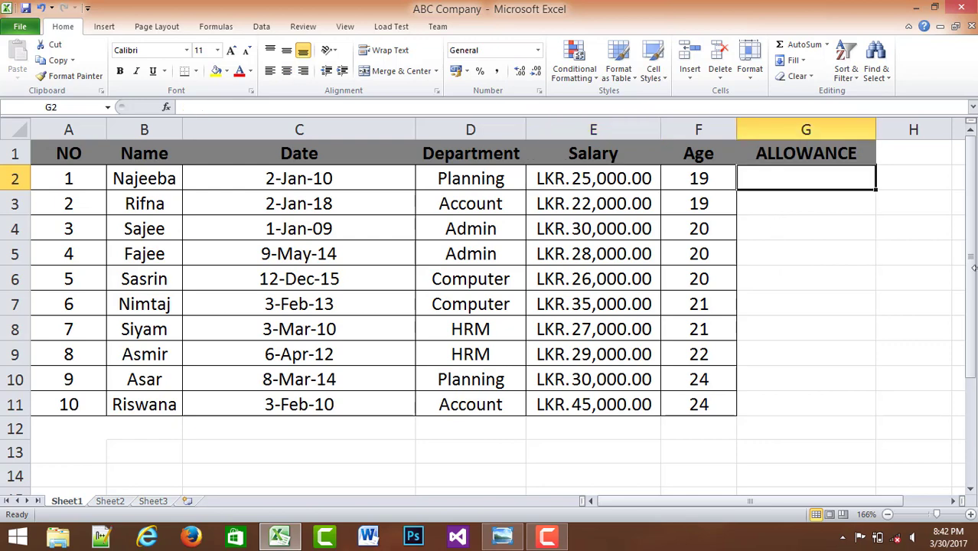
pyautogui.write('=')
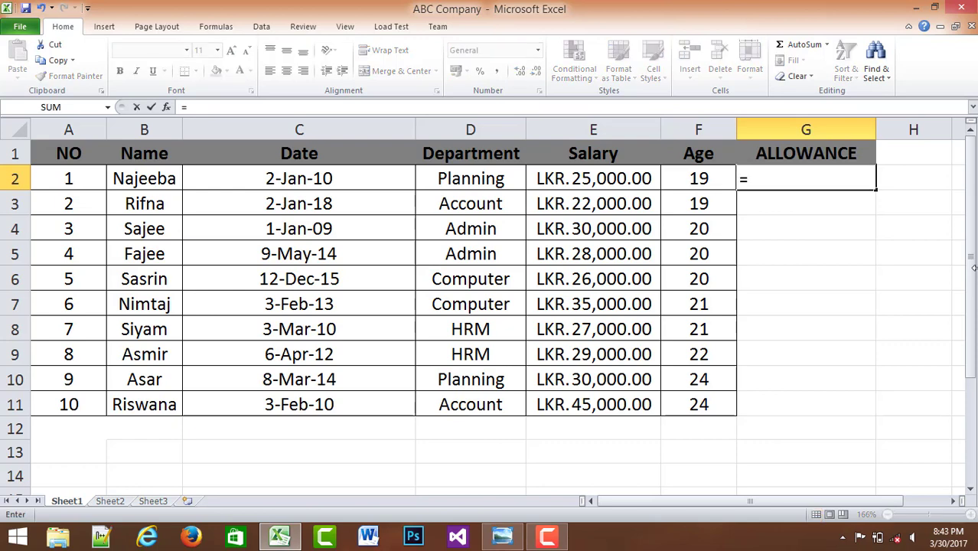
pyautogui.write('if')
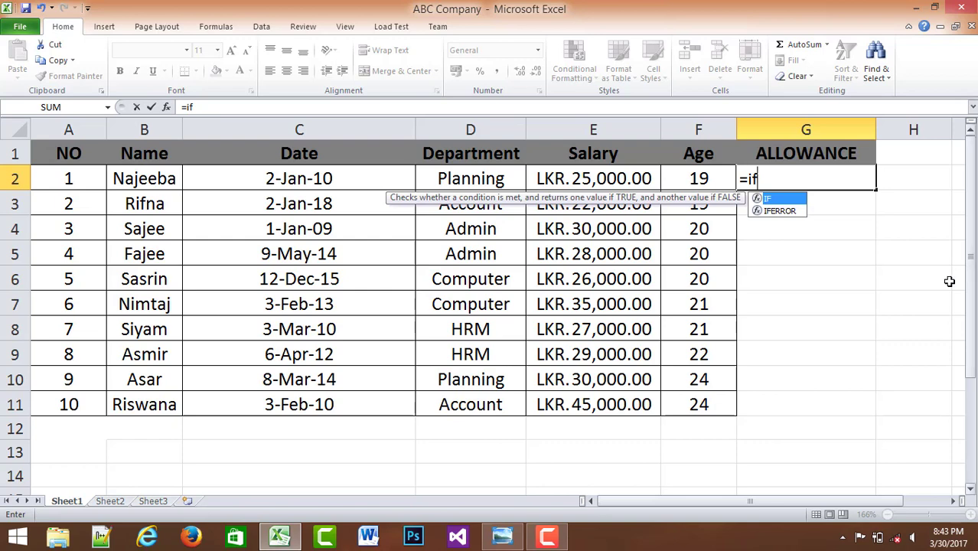
pyautogui.doubleClick(785, 199)
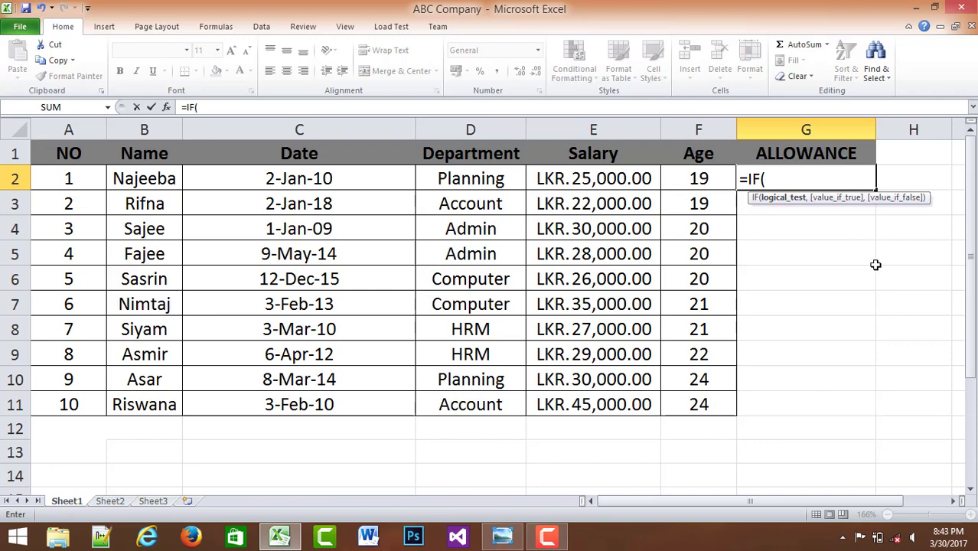
pyautogui.click(600, 181)
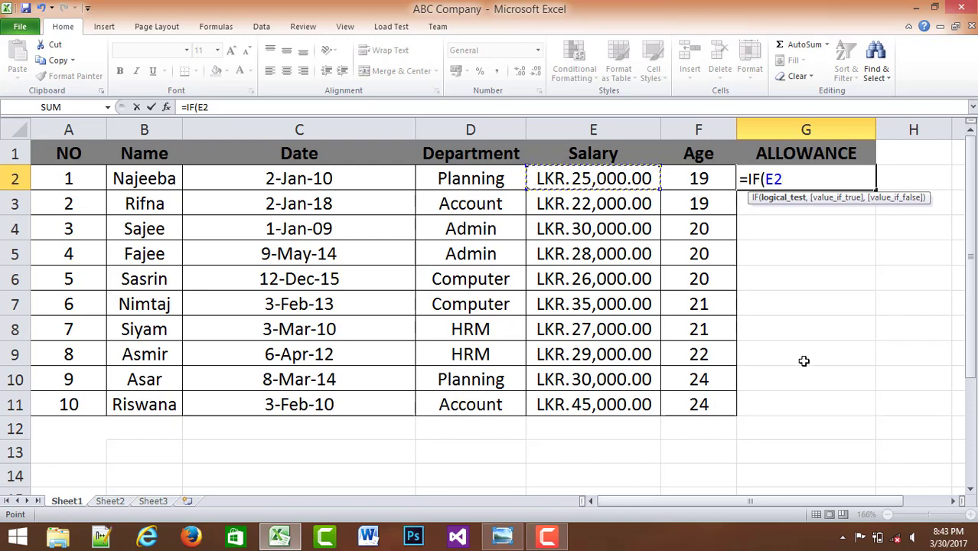
pyautogui.write('>=')
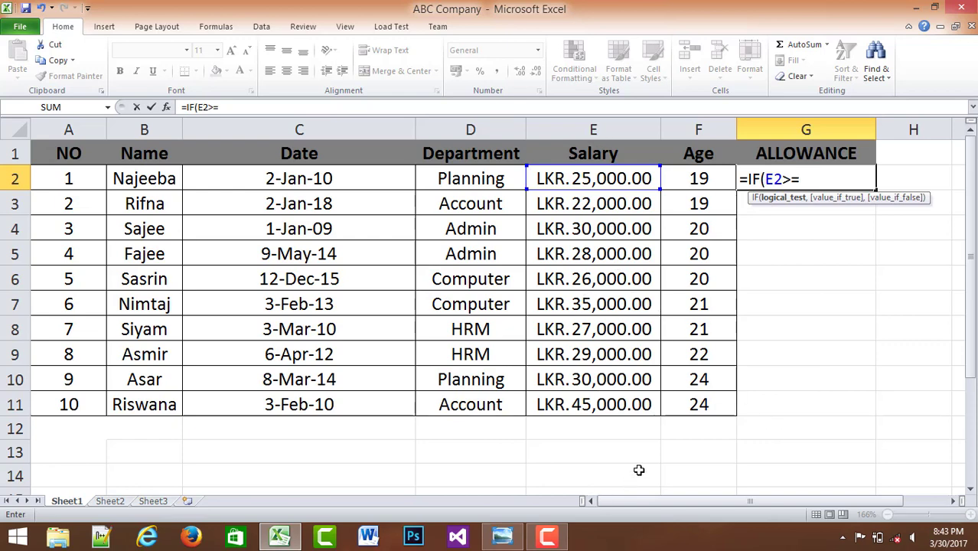
pyautogui.write('35000')
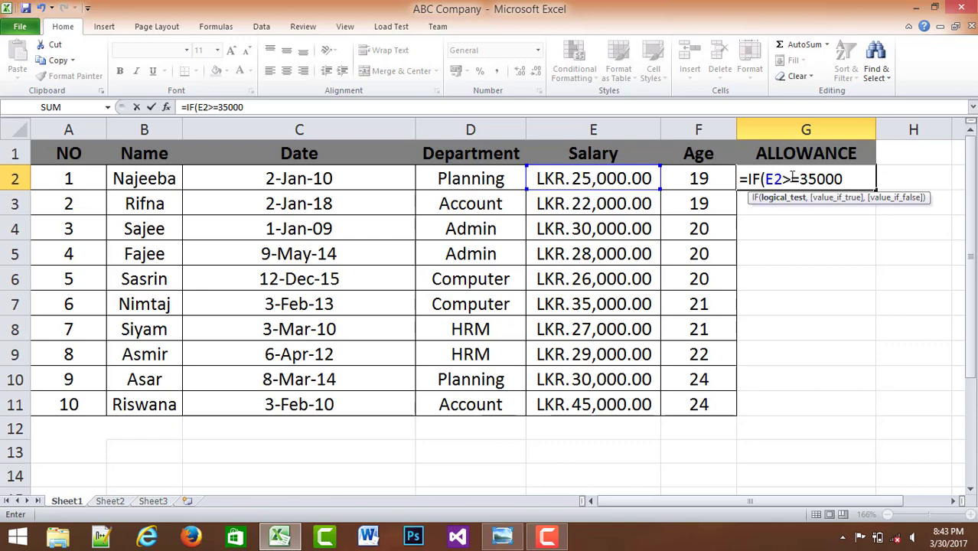
pyautogui.moveTo(791, 177); pyautogui.dragTo(798, 177)
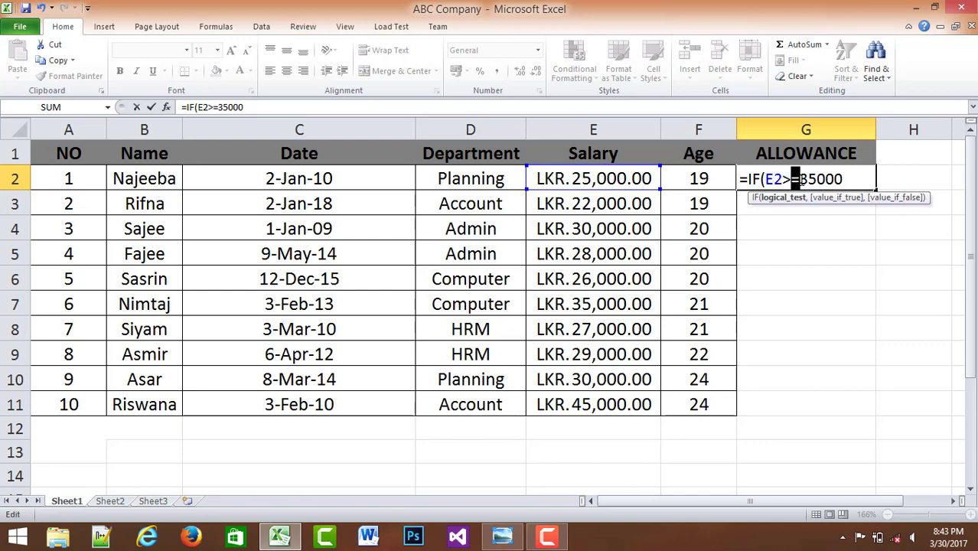
pyautogui.moveTo(799, 178)
pyautogui.mouseDown()
pyautogui.moveTo(774, 178)
pyautogui.moveTo(799, 179)
pyautogui.mouseUp()
pyautogui.click(855, 180)
# Step: Add numeric allowance values so G2 reads =IF(E2>=35000,500,250
pyautogui.write(',')
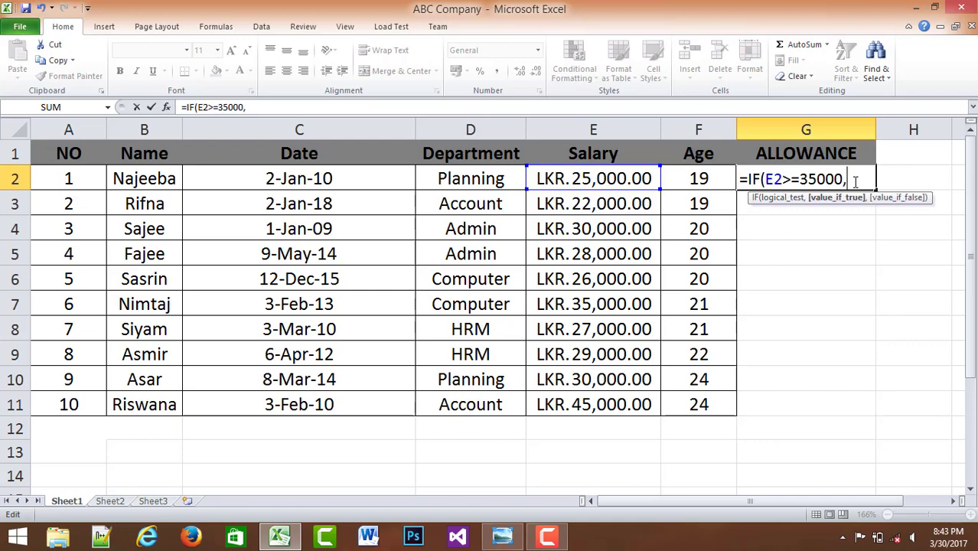
pyautogui.write('500')
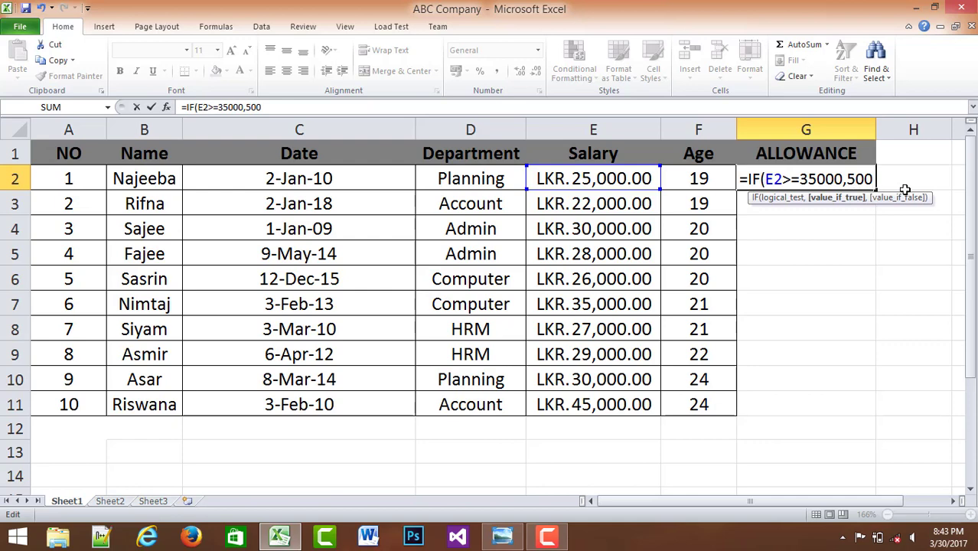
pyautogui.moveTo(799, 178); pyautogui.dragTo(874, 178)
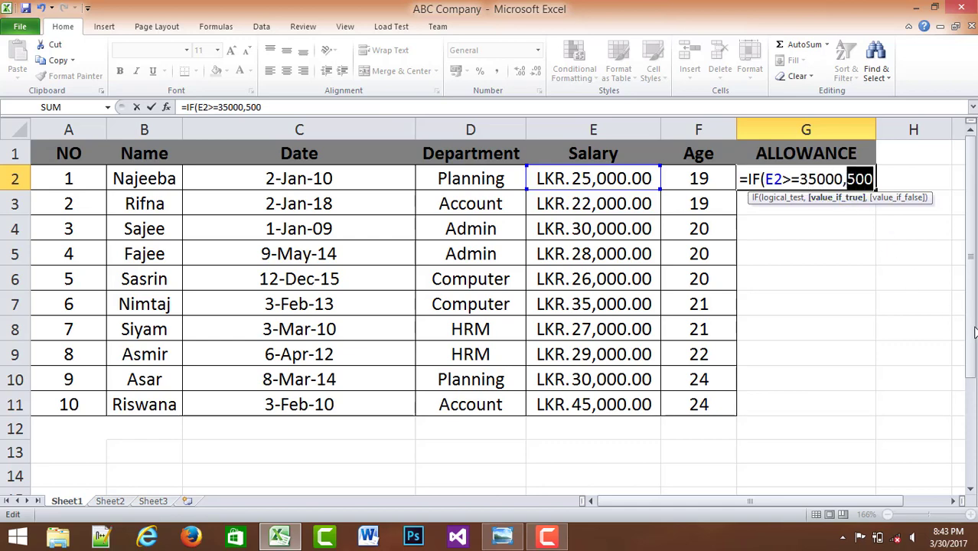
pyautogui.click(876, 178)
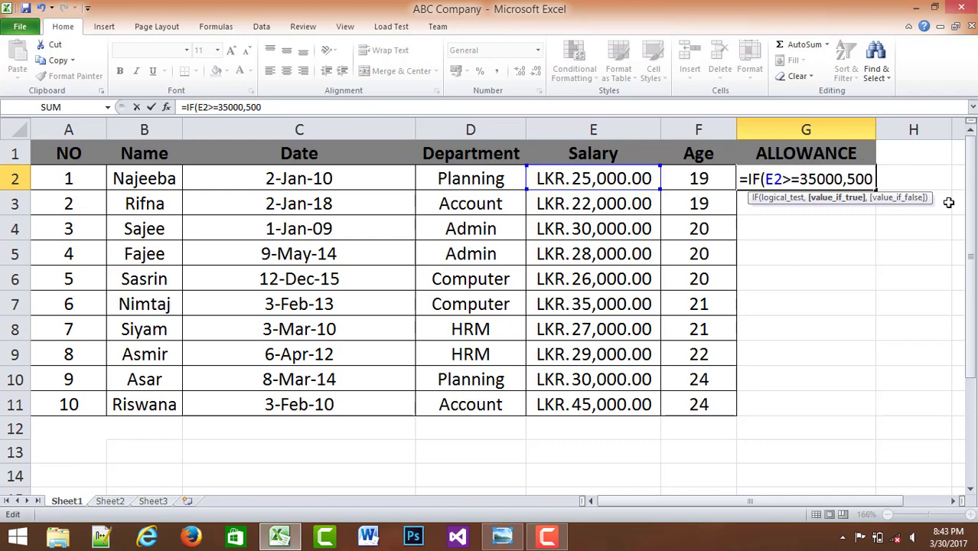
pyautogui.write(',')
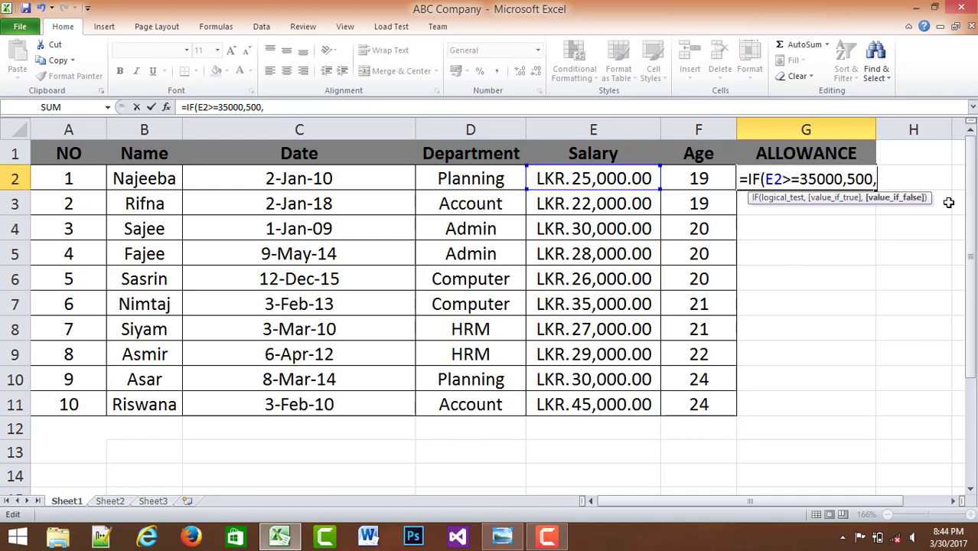
pyautogui.write('250')
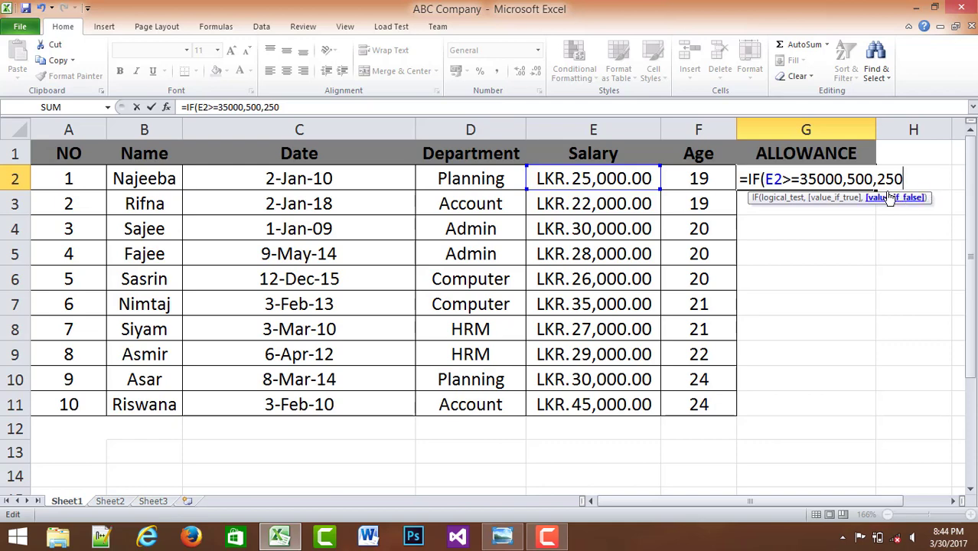
pyautogui.click(847, 178)
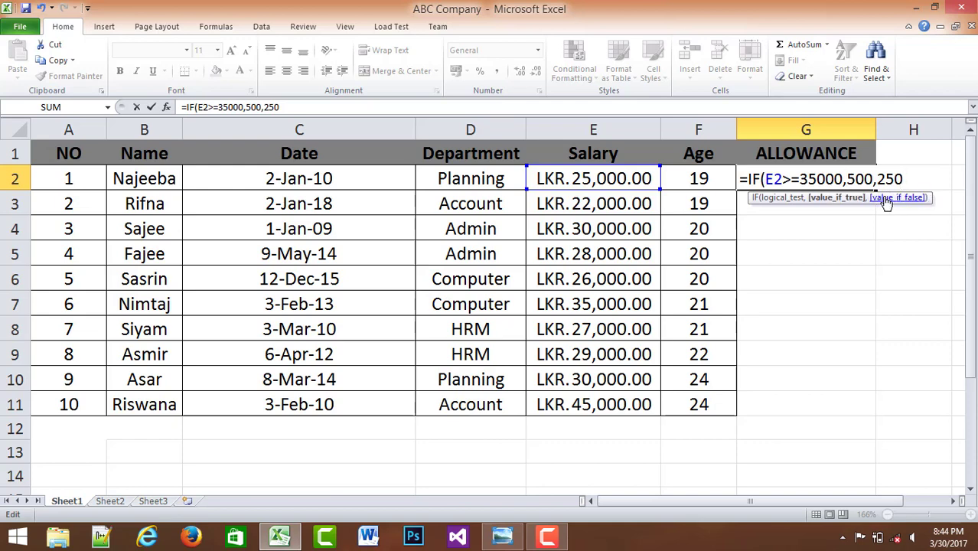
pyautogui.write('"')
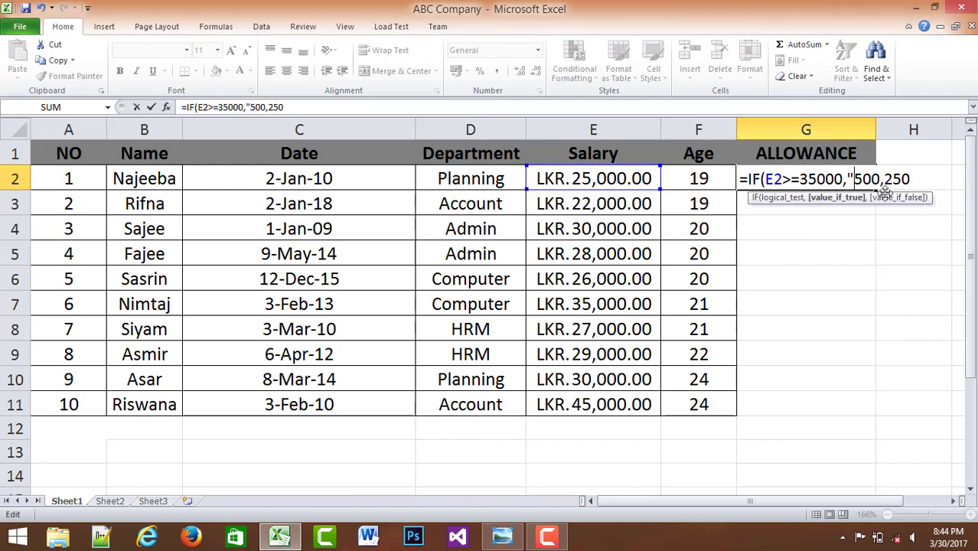
pyautogui.click(881, 179)
pyautogui.write('"')
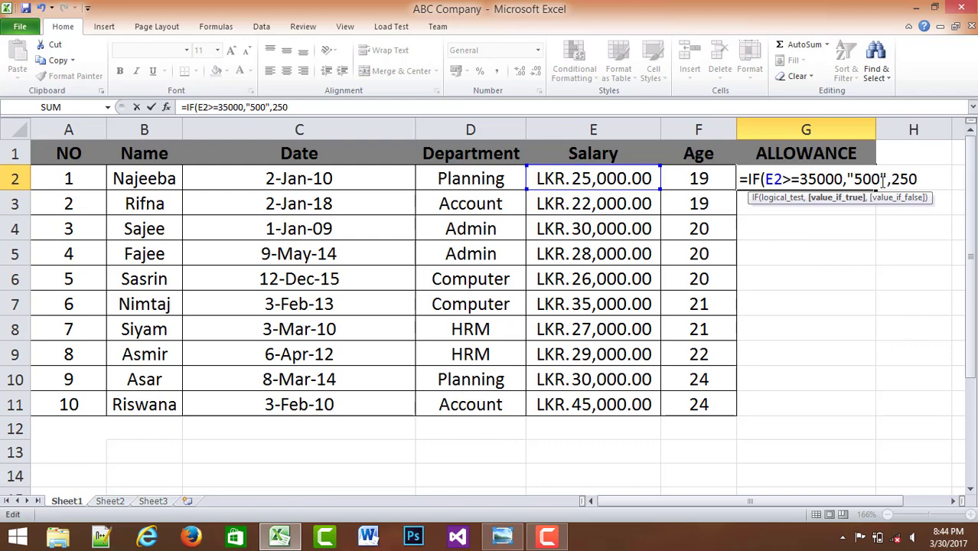
pyautogui.press('BackSpace')
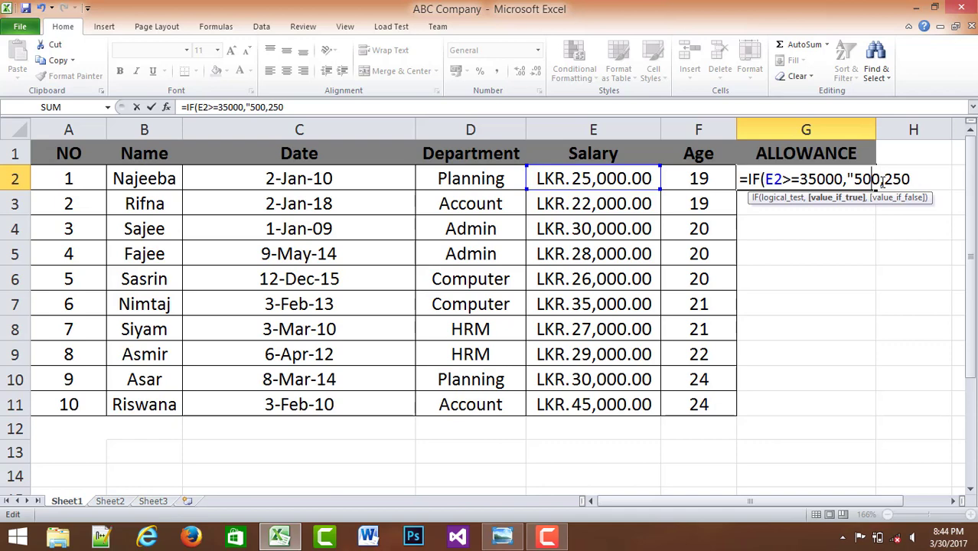
pyautogui.press('Left')
pyautogui.press('Left')
pyautogui.press('Left')
pyautogui.press('BackSpace')
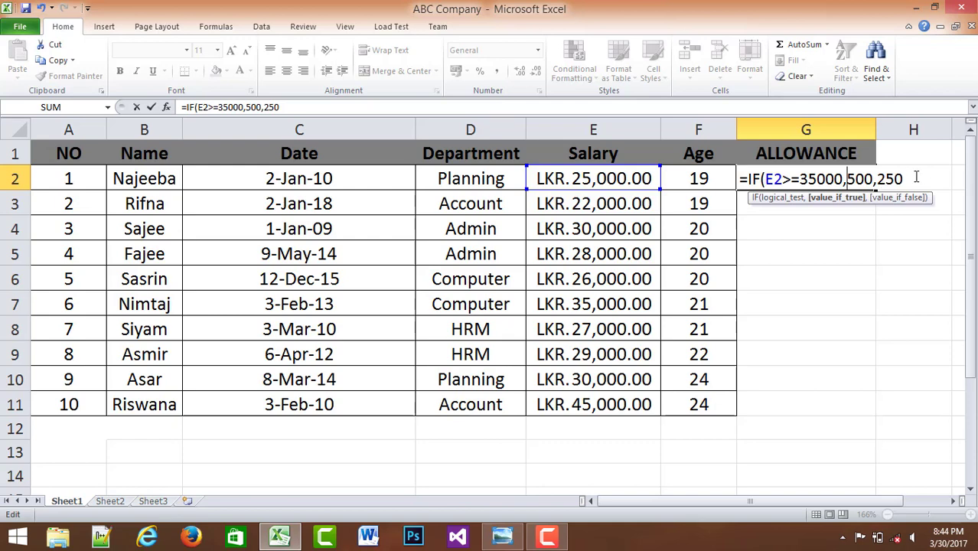
# Step: Close and commit =IF(E2>=35000,500,250) in G2, showing an allowance of 250
pyautogui.click(916, 177)
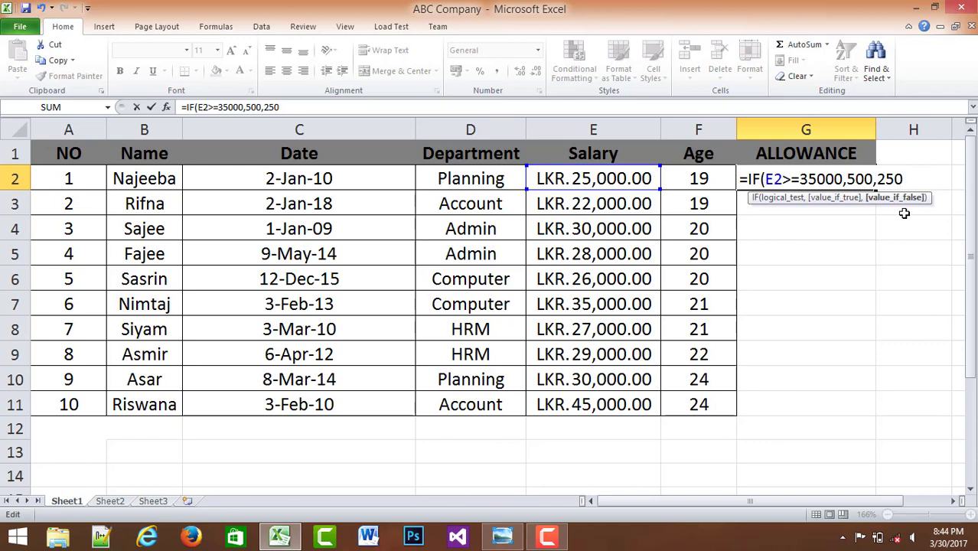
pyautogui.write('))')
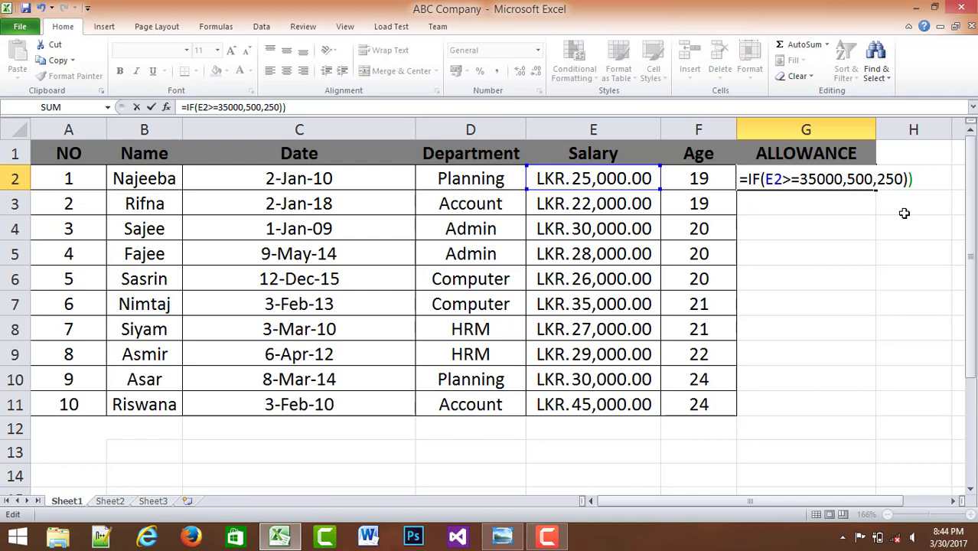
pyautogui.press('BackSpace')
pyautogui.press('Left')
pyautogui.hotkey('shift', 'Left')
pyautogui.hotkey('shift', 'Left')
pyautogui.hotkey('shift', 'Left')
pyautogui.hotkey('shift', 'Left')
pyautogui.hotkey('shift', 'Left')
pyautogui.hotkey('shift', 'Left')
pyautogui.hotkey('shift', 'Left')
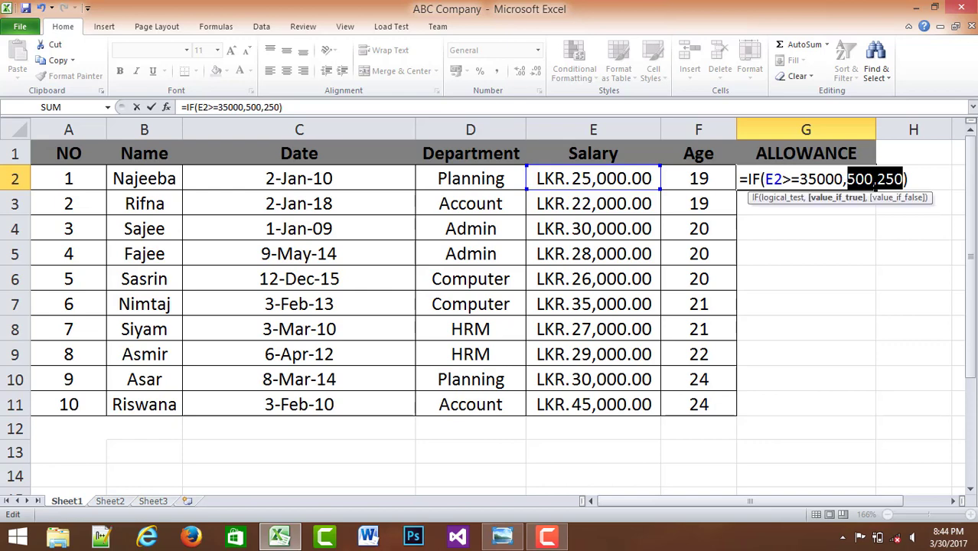
pyautogui.click(910, 182)
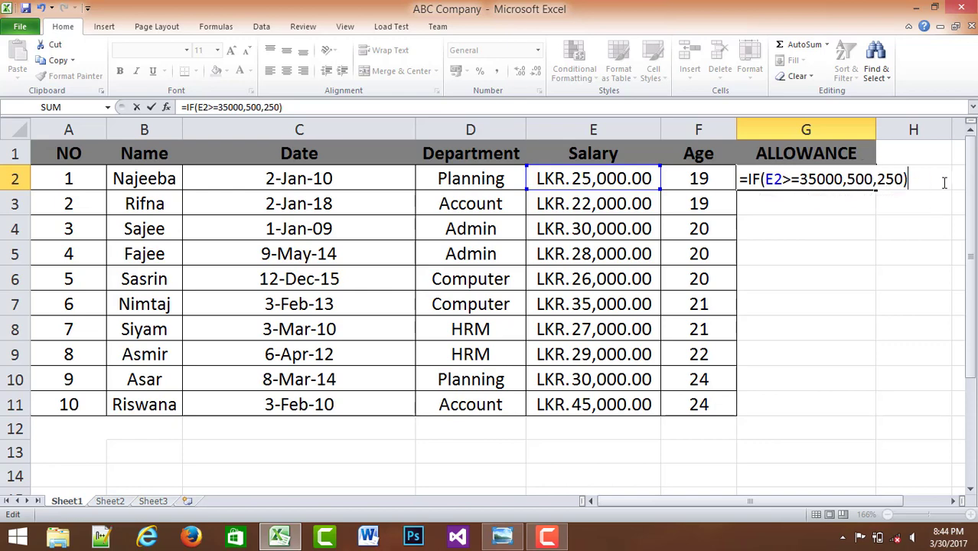
pyautogui.press('Return')
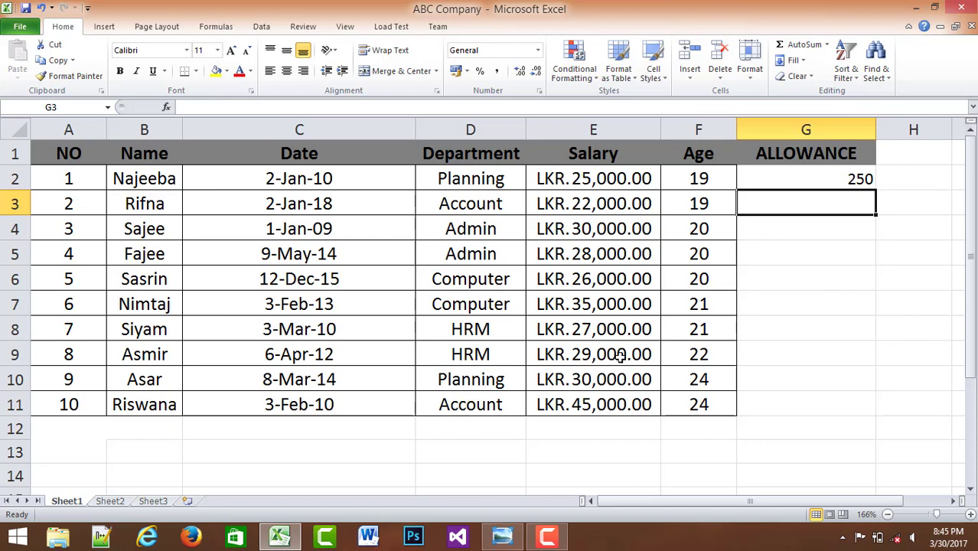
# Step: Fill the allowance formula =IF(E2>=35000,500,250) from G2 down to G11
pyautogui.click(605, 307)
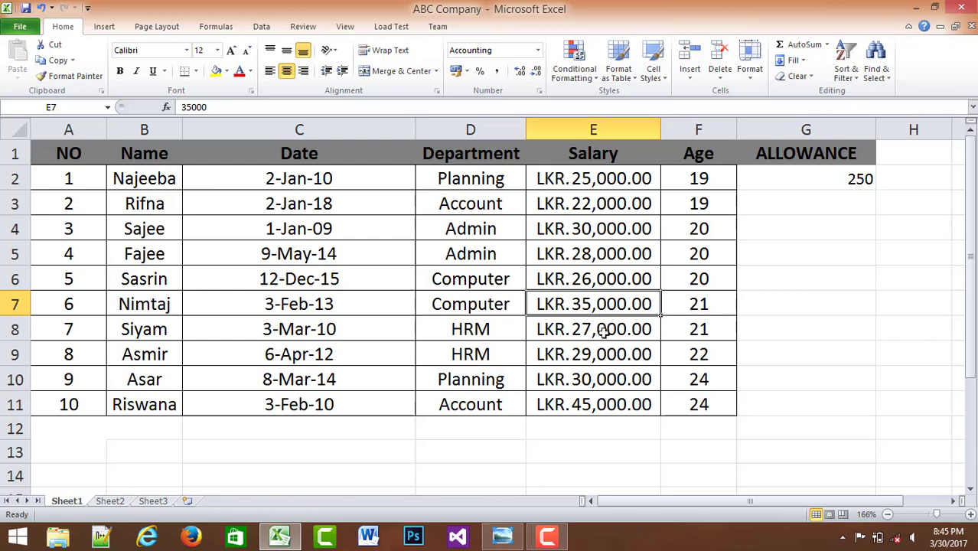
pyautogui.click(608, 377)
pyautogui.click(604, 408)
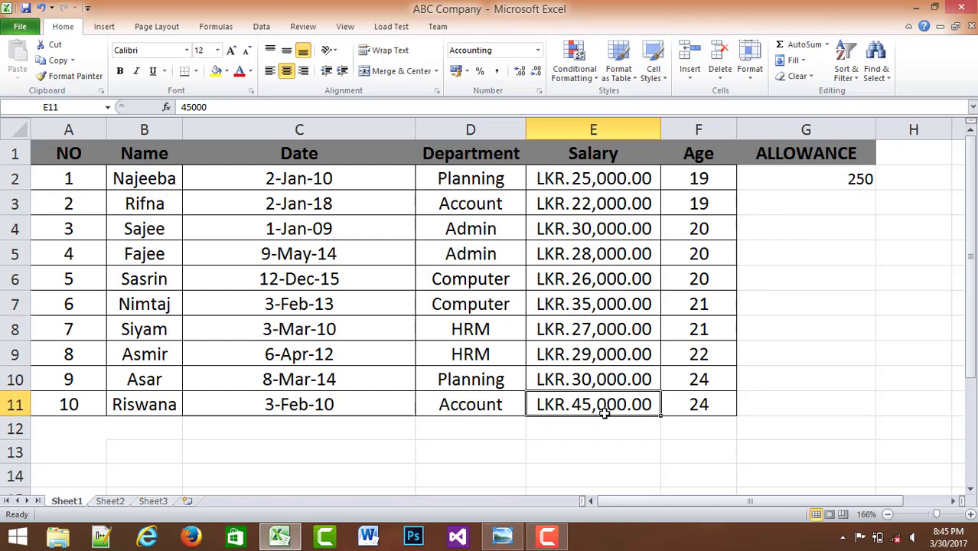
pyautogui.click(855, 184)
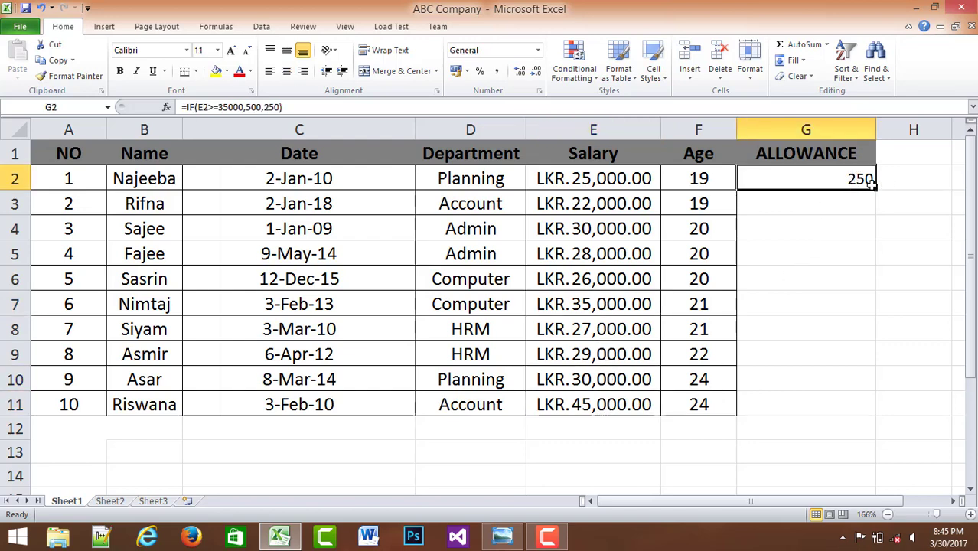
pyautogui.moveTo(872, 184); pyautogui.dragTo(848, 412)
pyautogui.click(860, 406)
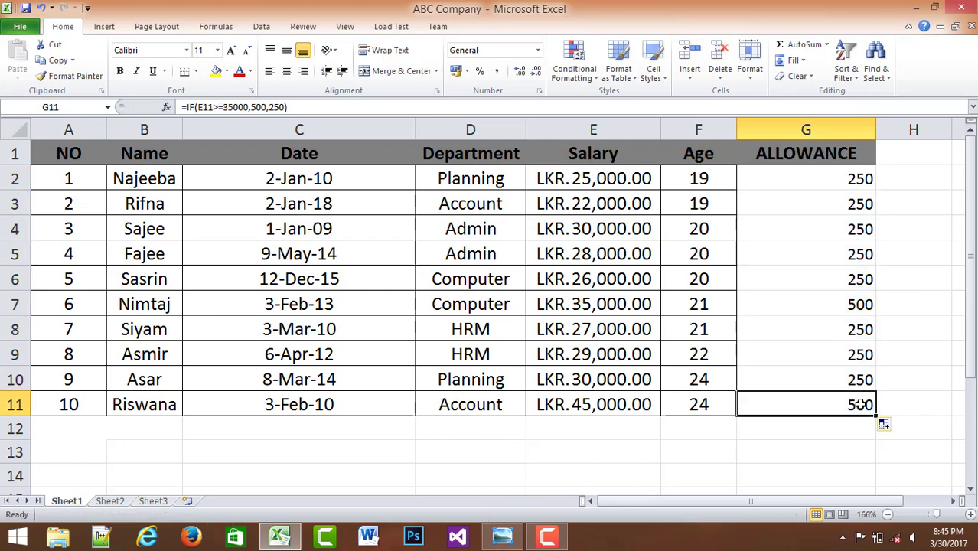
# Step: Verify G7's 500 allowance against the 35,000 and 45,000 salaries in E7 and E11
pyautogui.click(860, 305)
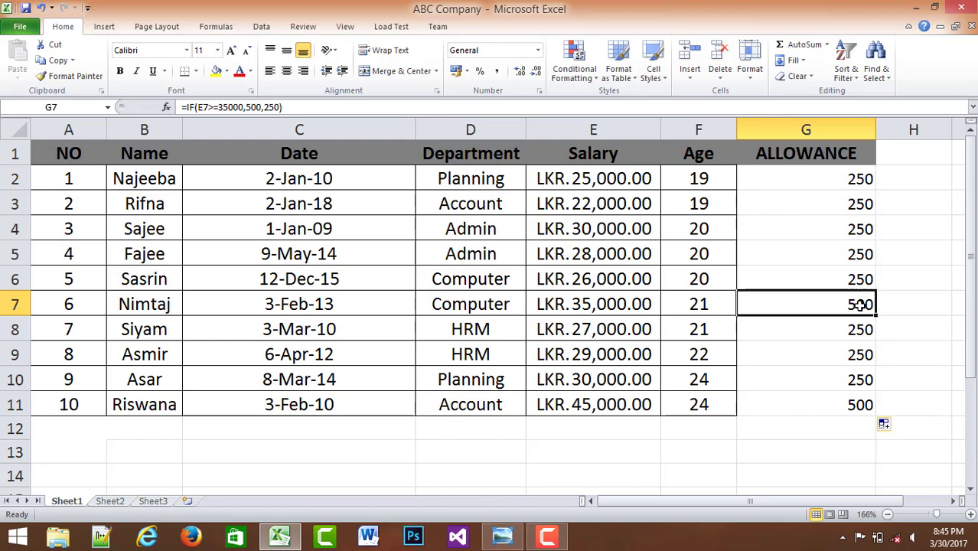
pyautogui.click(598, 306)
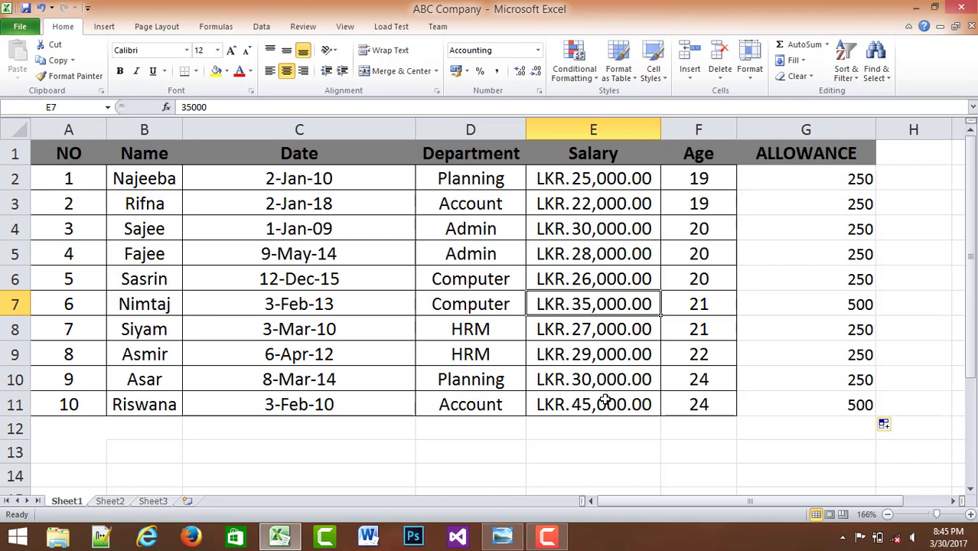
pyautogui.click(604, 401)
pyautogui.click(583, 304)
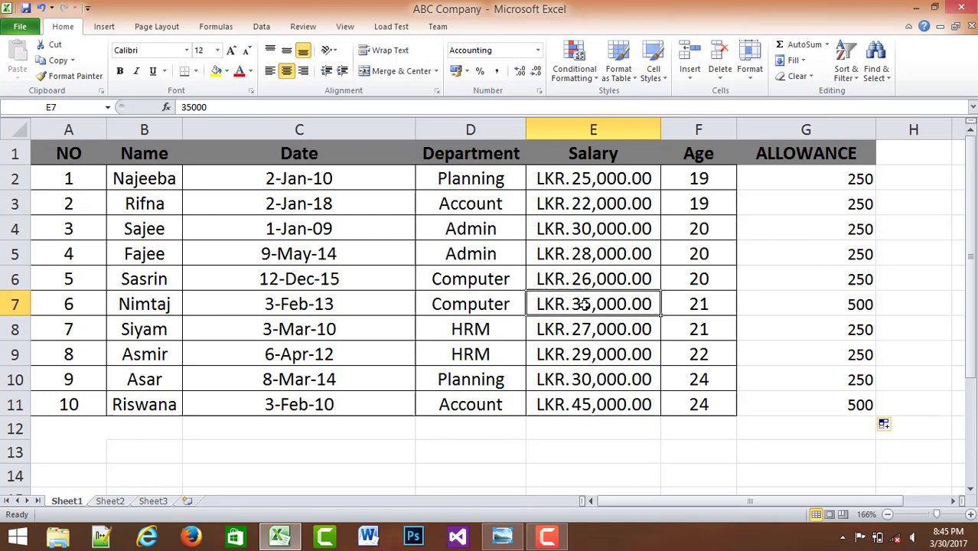
pyautogui.click(596, 405)
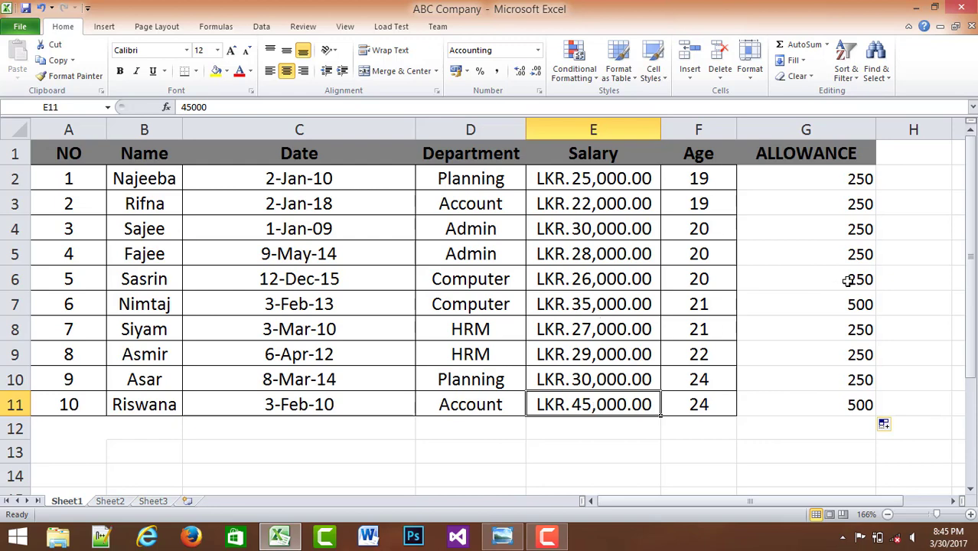
# Step: Change G2's allowance threshold from 35000 to 30000, giving =IF(E2>=30000,500,250)
pyautogui.click(845, 178)
pyautogui.doubleClick(845, 179)
pyautogui.click(813, 177)
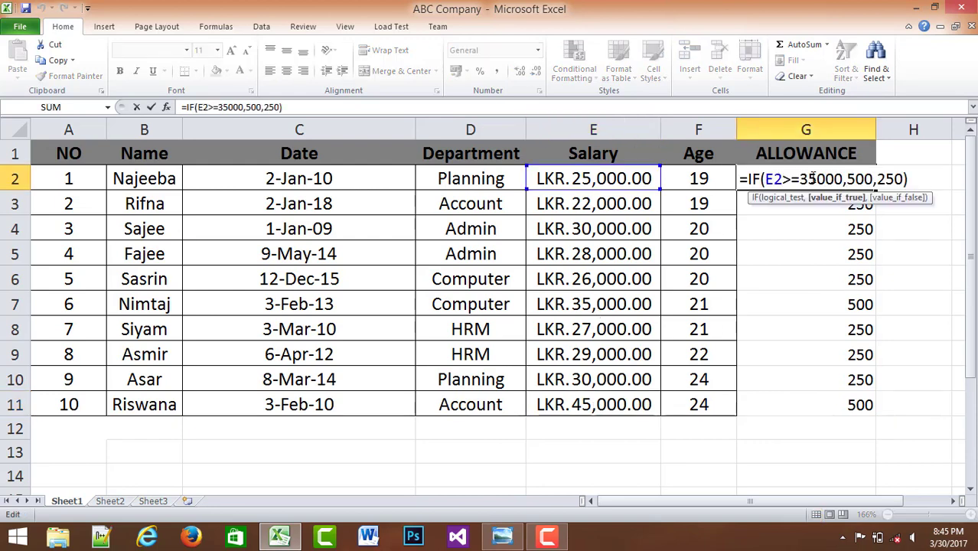
pyautogui.hotkey('shift', 'Right')
pyautogui.write('0')
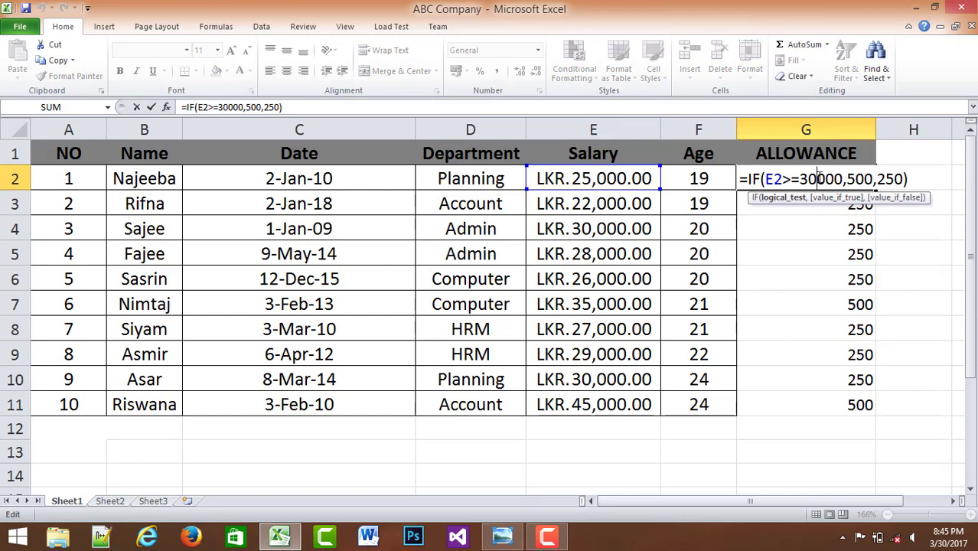
pyautogui.press('Return')
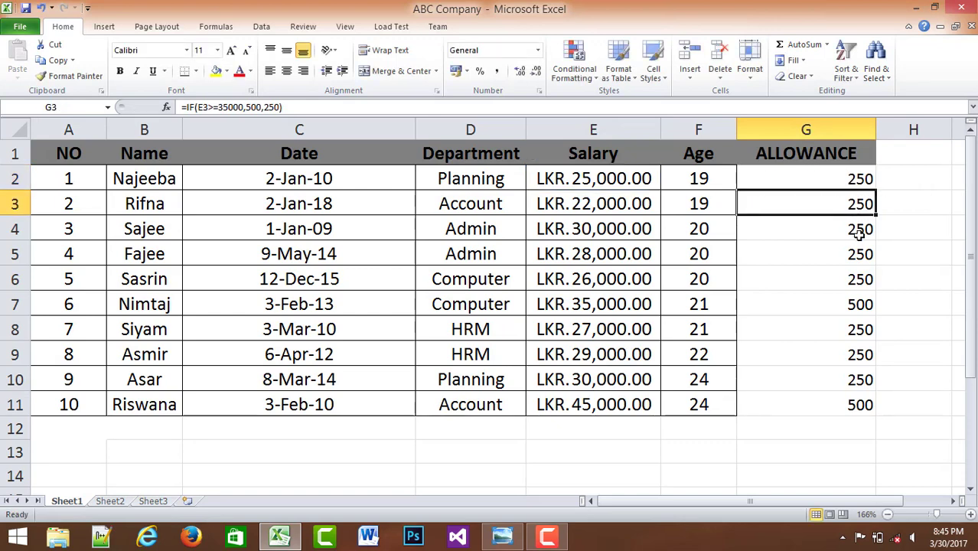
# Step: Refill the updated formula down to G11 and check it in G4, G7, G10 and G11
pyautogui.click(857, 184)
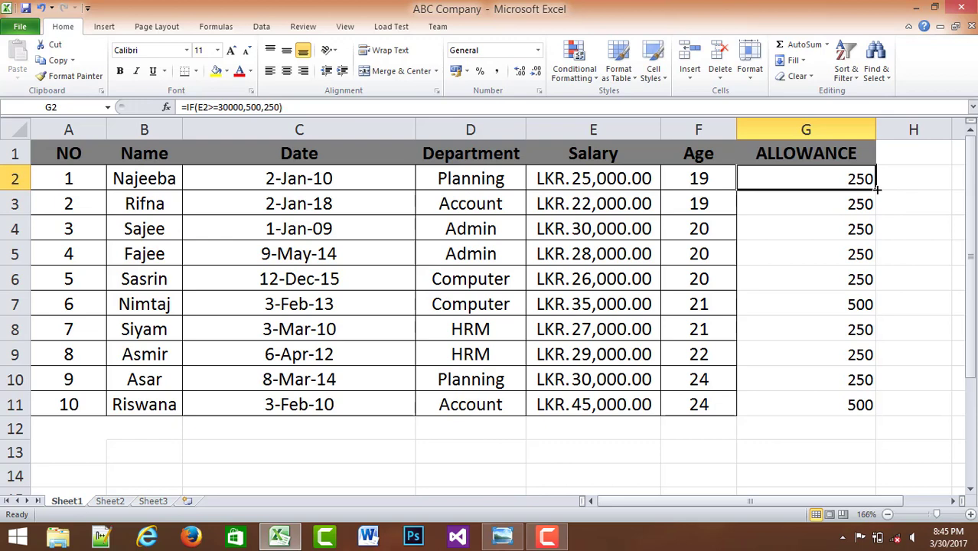
pyautogui.moveTo(877, 189); pyautogui.dragTo(873, 413)
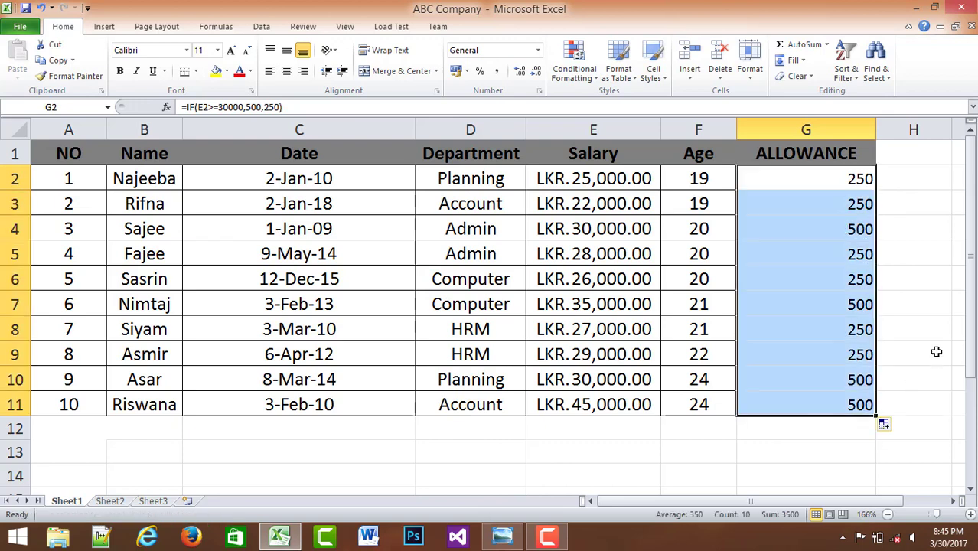
pyautogui.click(915, 243)
pyautogui.click(856, 228)
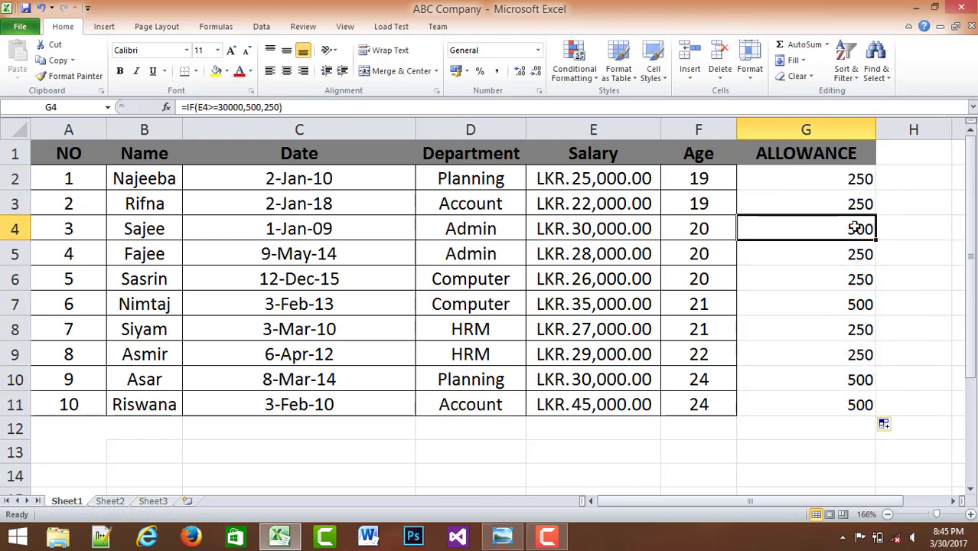
pyautogui.click(862, 308)
pyautogui.click(858, 375)
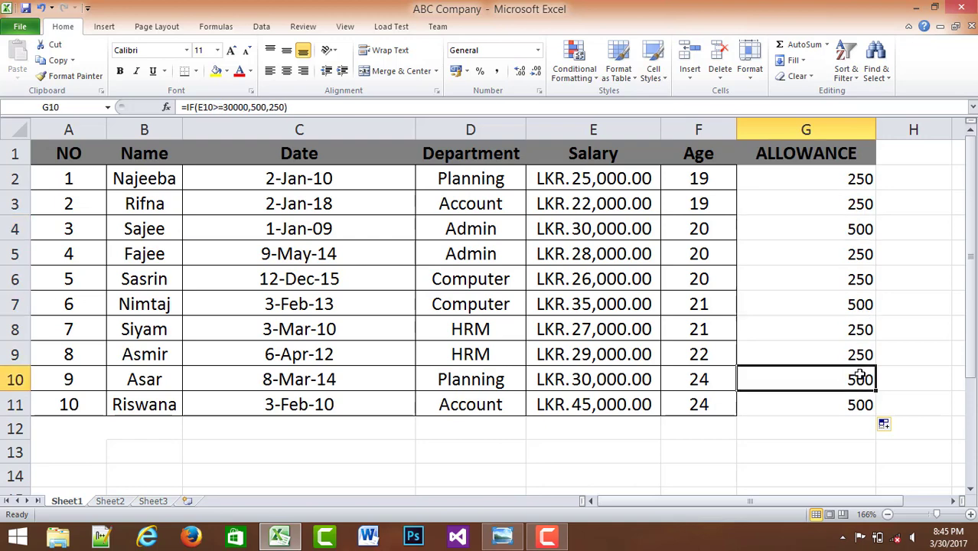
pyautogui.click(864, 400)
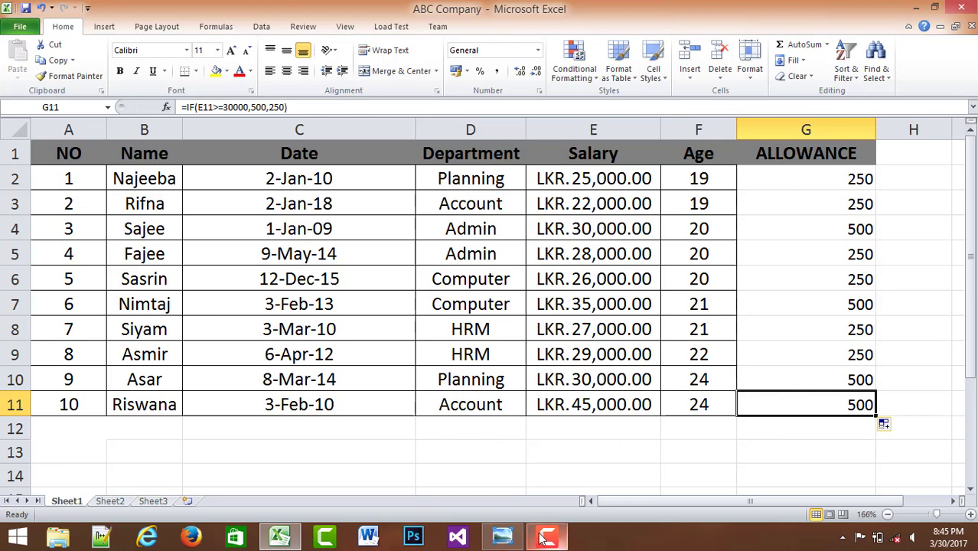
pyautogui.click(502, 536)
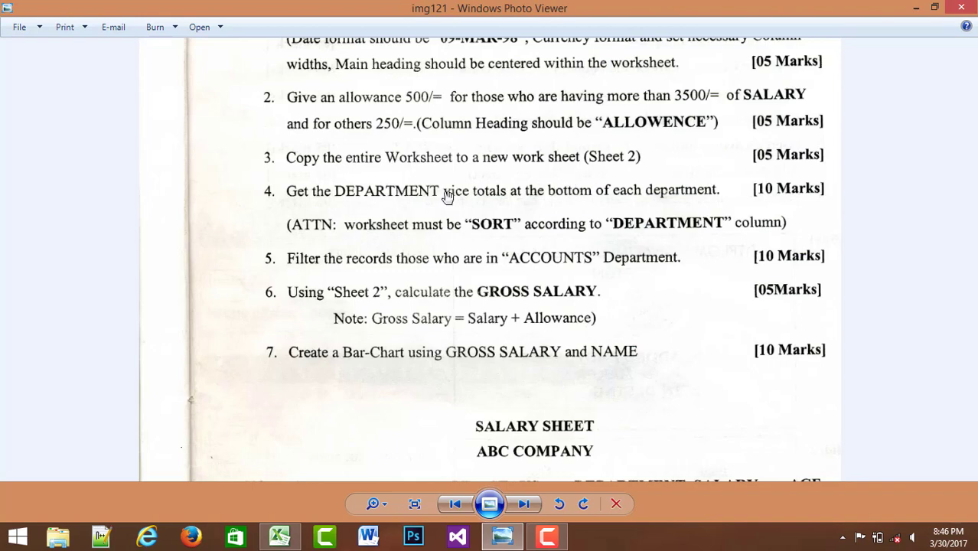
pyautogui.click(280, 534)
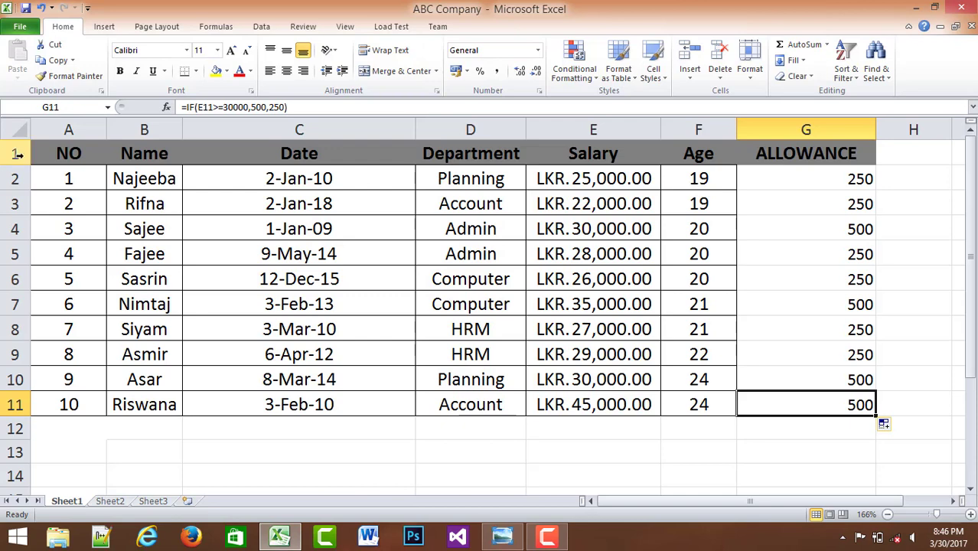
# Step: Copy the salary table A1:G11 and paste it into cell A1 of Sheet2
pyautogui.moveTo(39, 153); pyautogui.dragTo(772, 394)
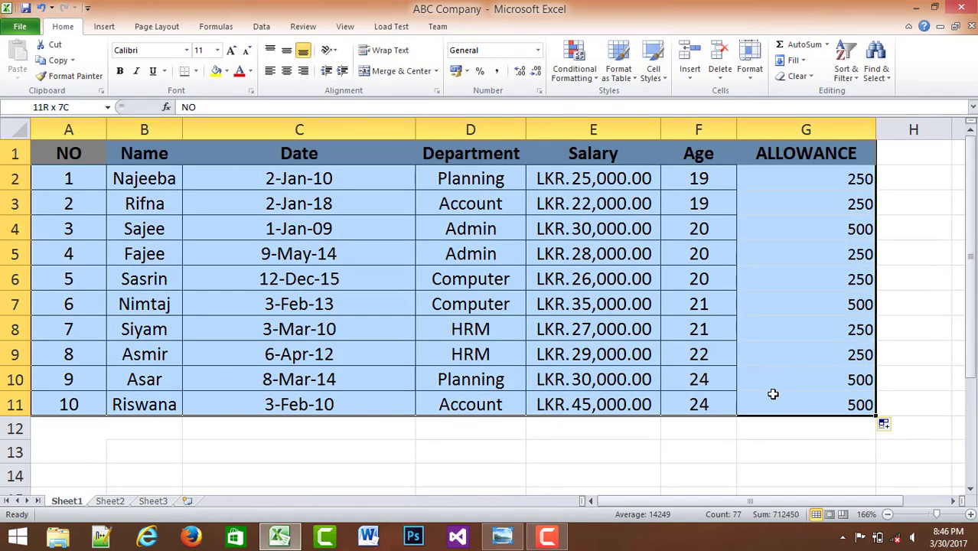
pyautogui.rightClick(490, 223)
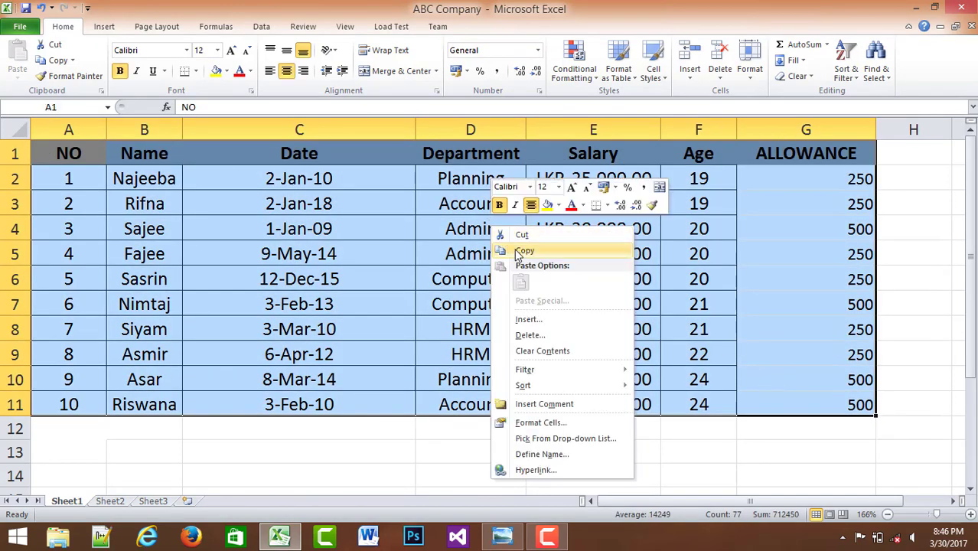
pyautogui.click(519, 253)
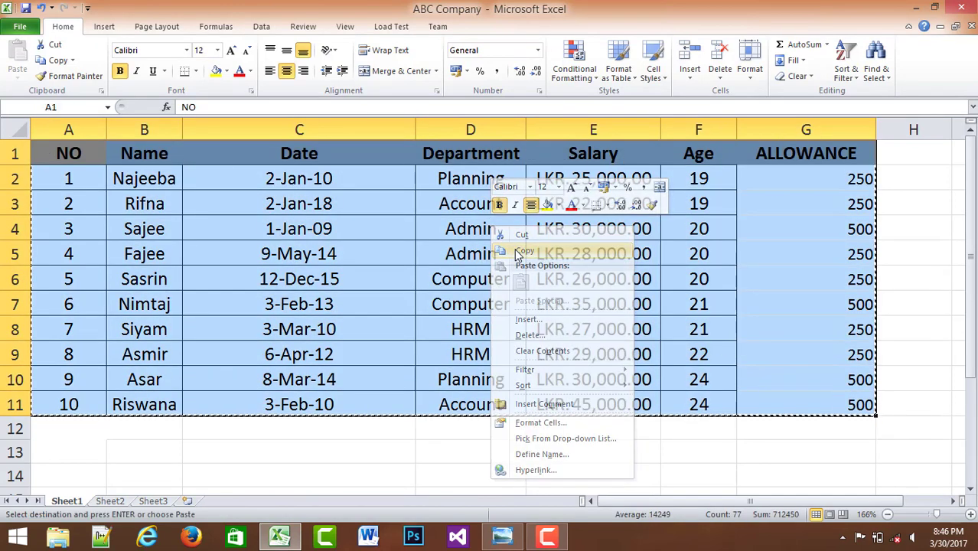
pyautogui.click(109, 502)
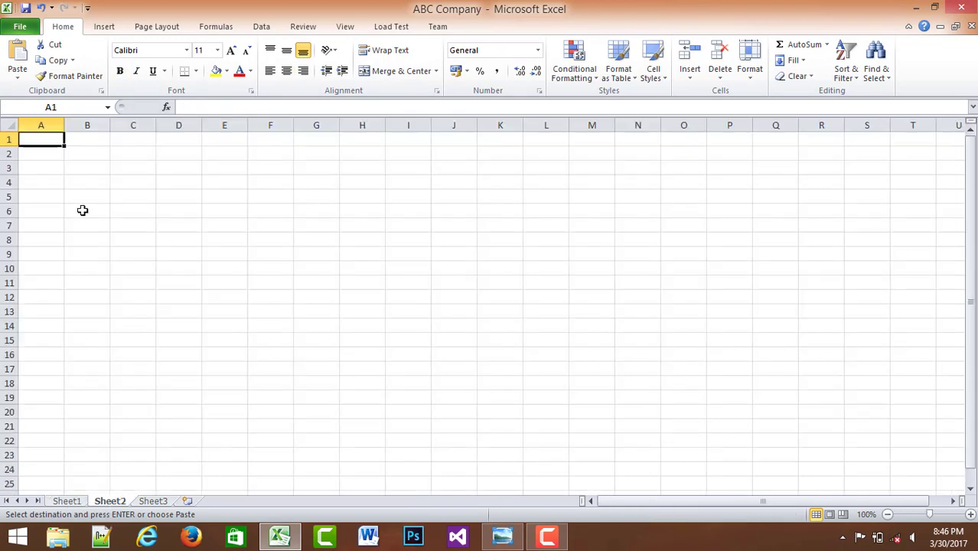
pyautogui.rightClick(43, 137)
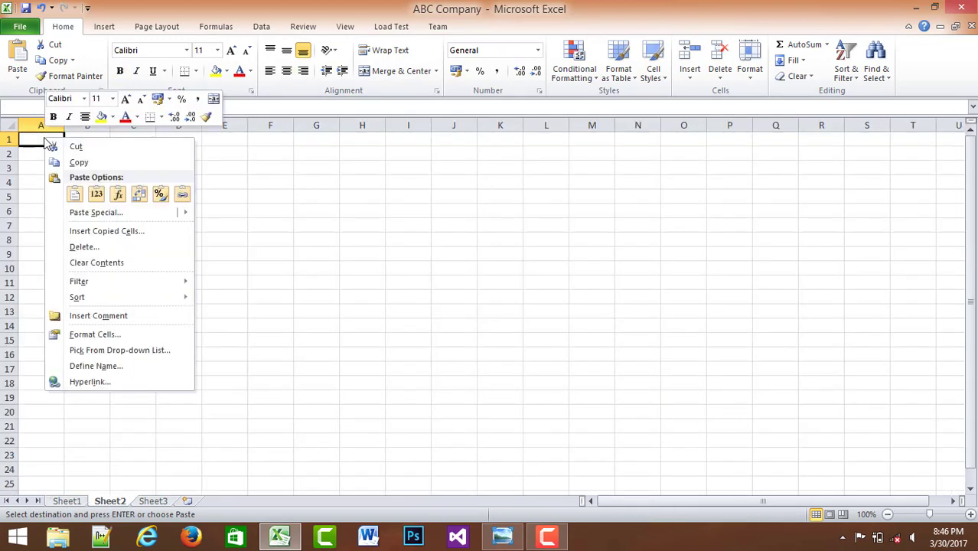
pyautogui.click(76, 194)
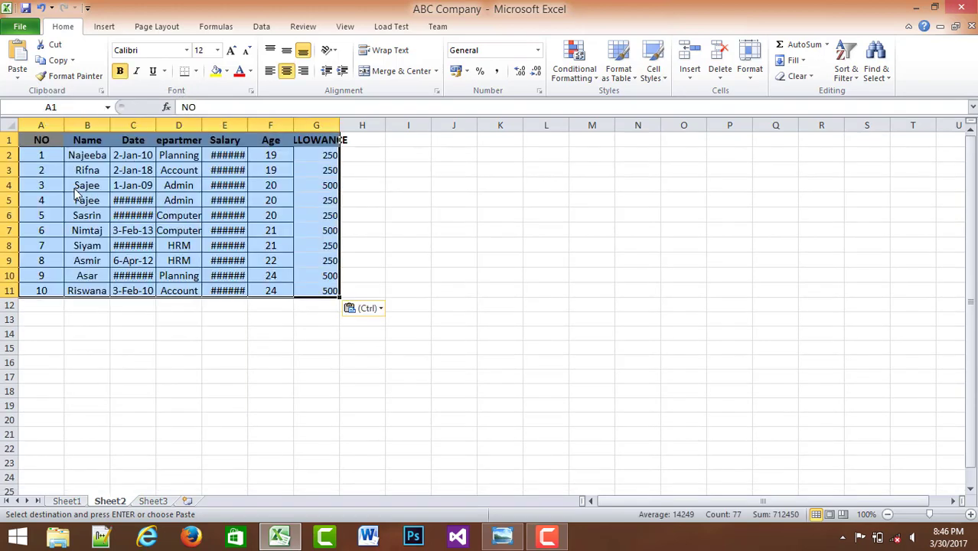
# Step: Widen columns C, E and G on Sheet2 so dates, salaries and ALLOWANCE fit
pyautogui.moveTo(157, 125); pyautogui.dragTo(176, 125)
pyautogui.moveTo(269, 125); pyautogui.dragTo(313, 126)
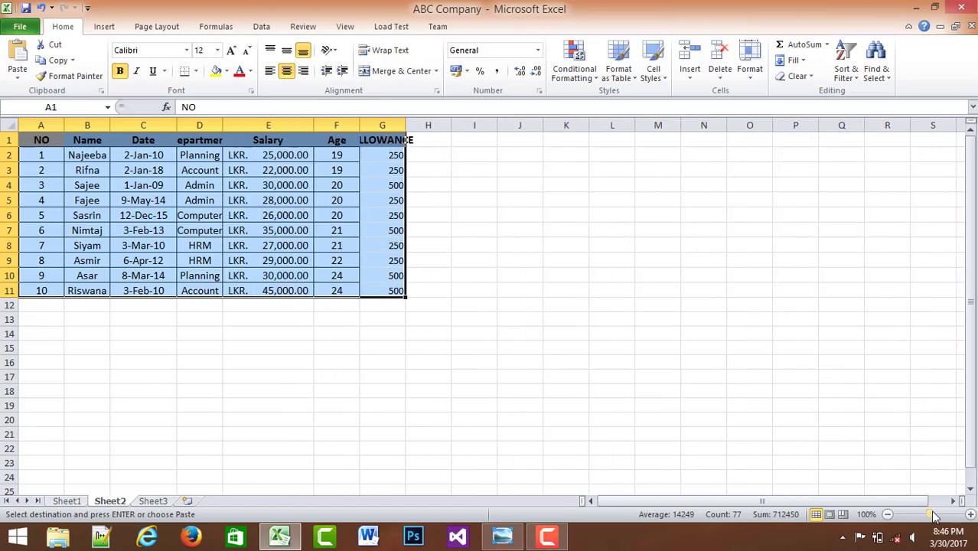
pyautogui.moveTo(933, 514); pyautogui.dragTo(939, 515)
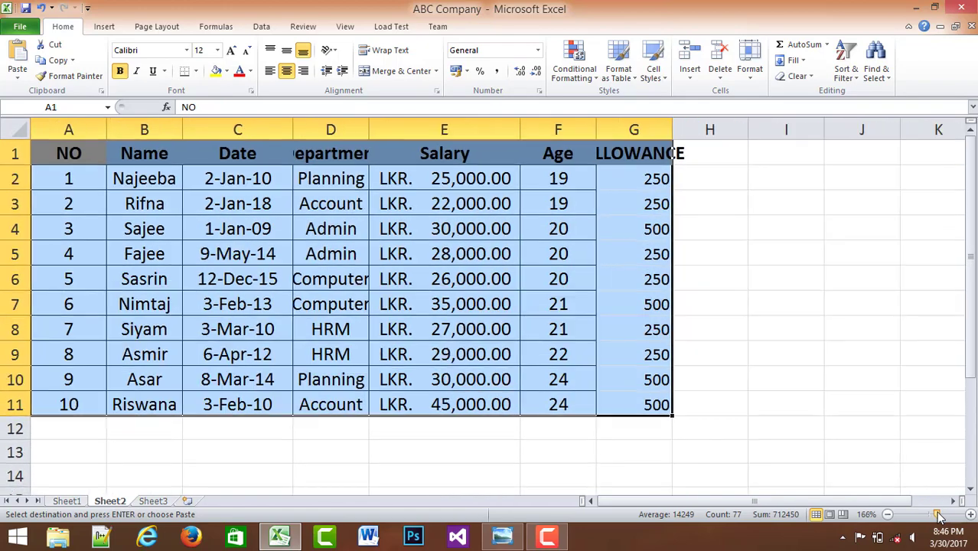
pyautogui.click(804, 386)
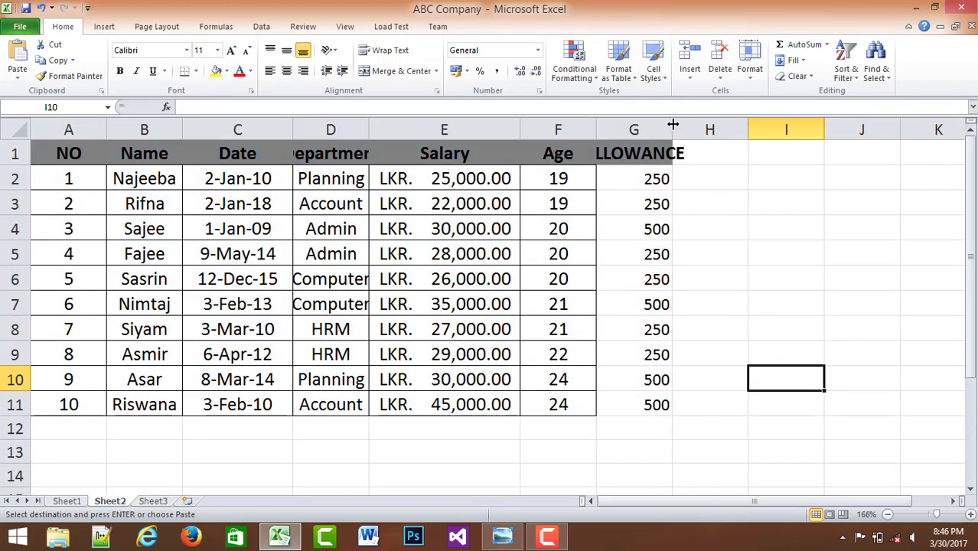
pyautogui.moveTo(673, 124); pyautogui.dragTo(745, 126)
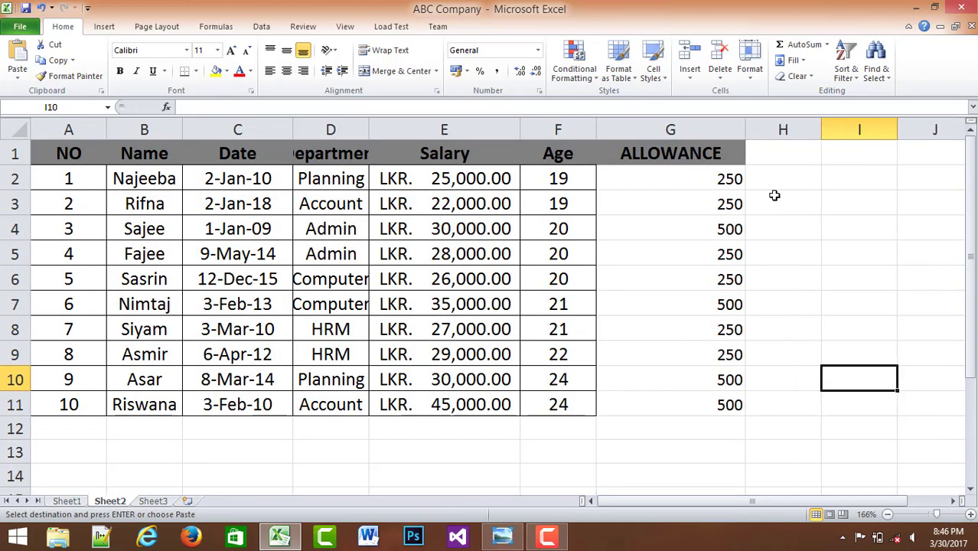
pyautogui.click(842, 268)
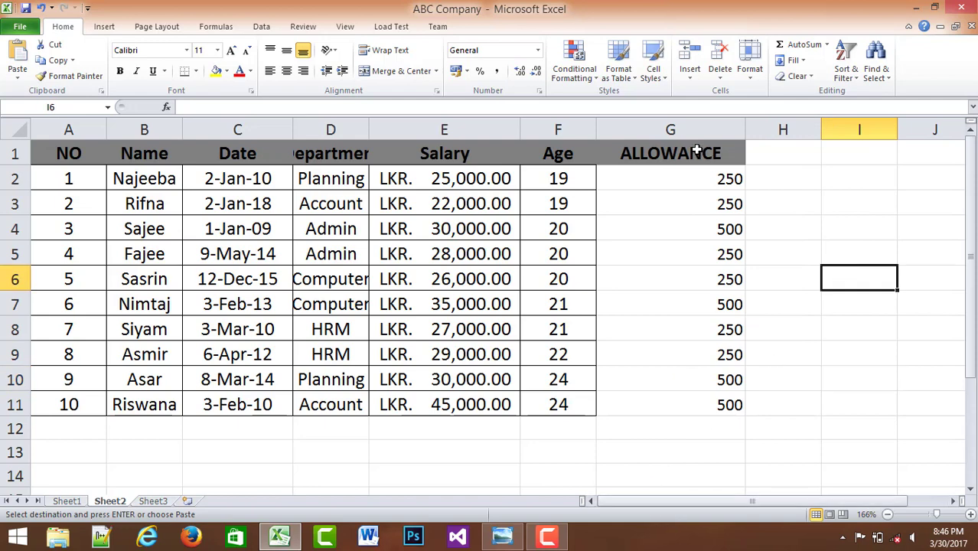
# Step: Centre the allowance values in G2:G11
pyautogui.moveTo(697, 150); pyautogui.dragTo(661, 395)
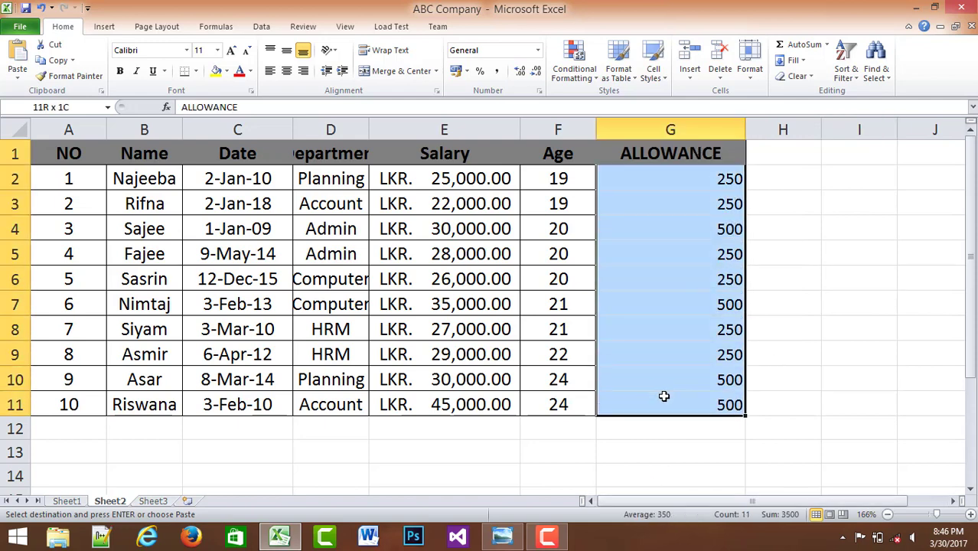
pyautogui.click(291, 75)
pyautogui.click(710, 177)
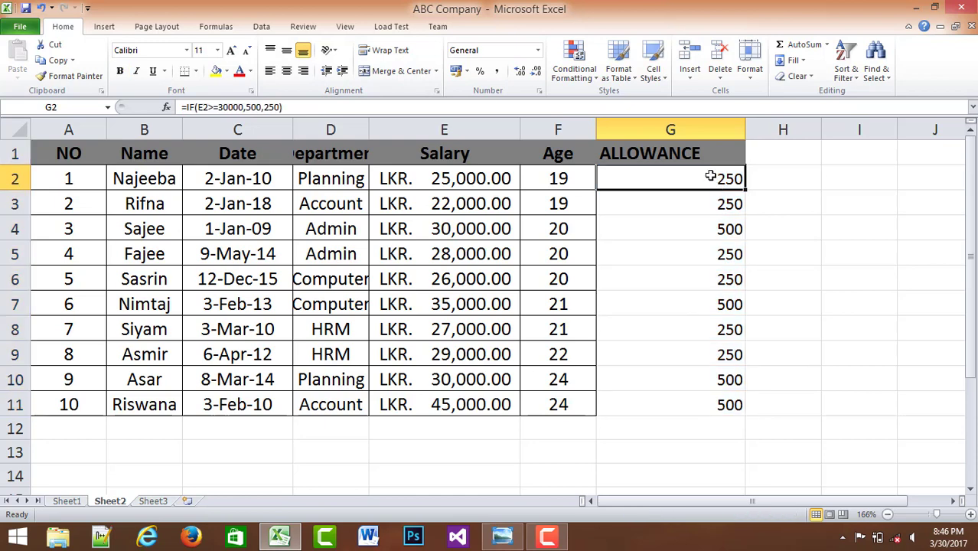
pyautogui.moveTo(711, 177); pyautogui.dragTo(694, 404)
pyautogui.click(287, 71)
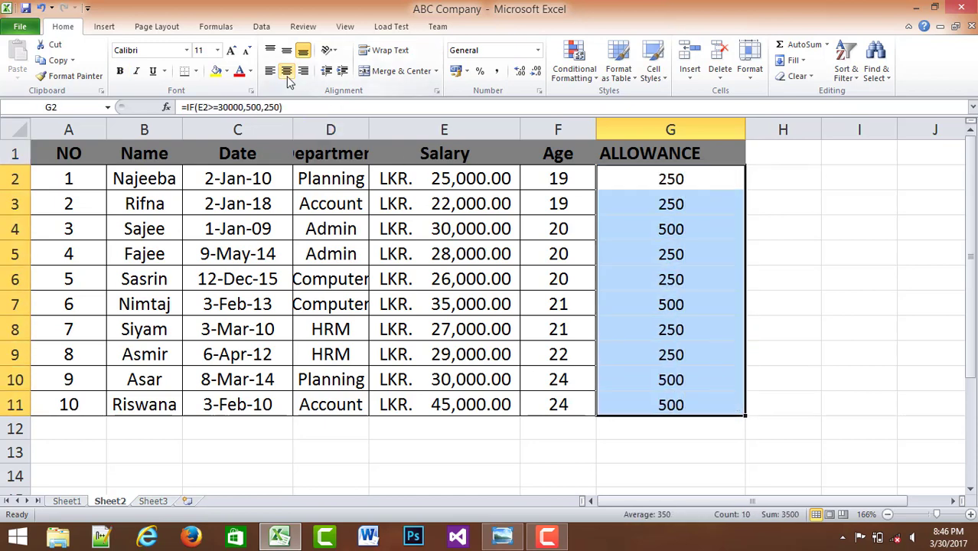
pyautogui.click(830, 253)
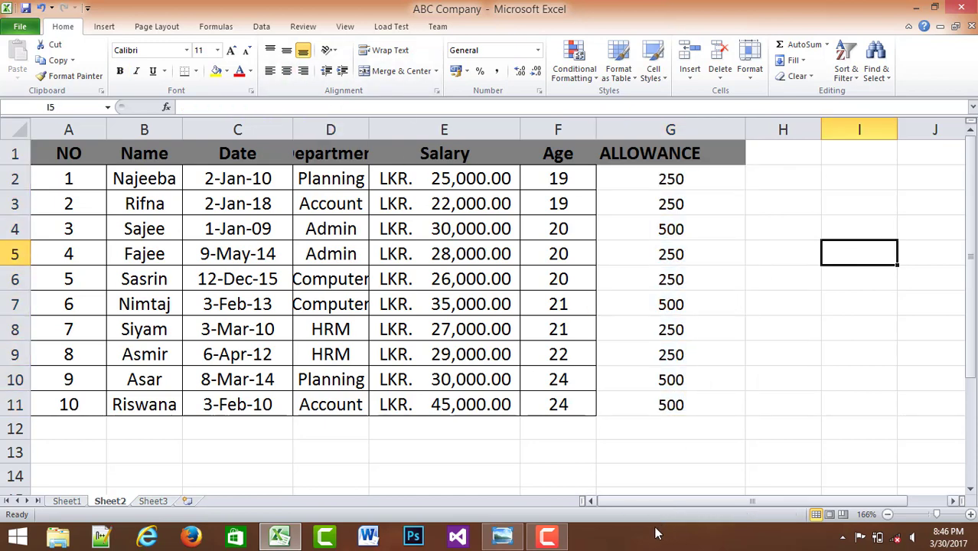
# Step: Switch to Windows Photo Viewer showing the img121 assignment sheet
pyautogui.click(502, 535)
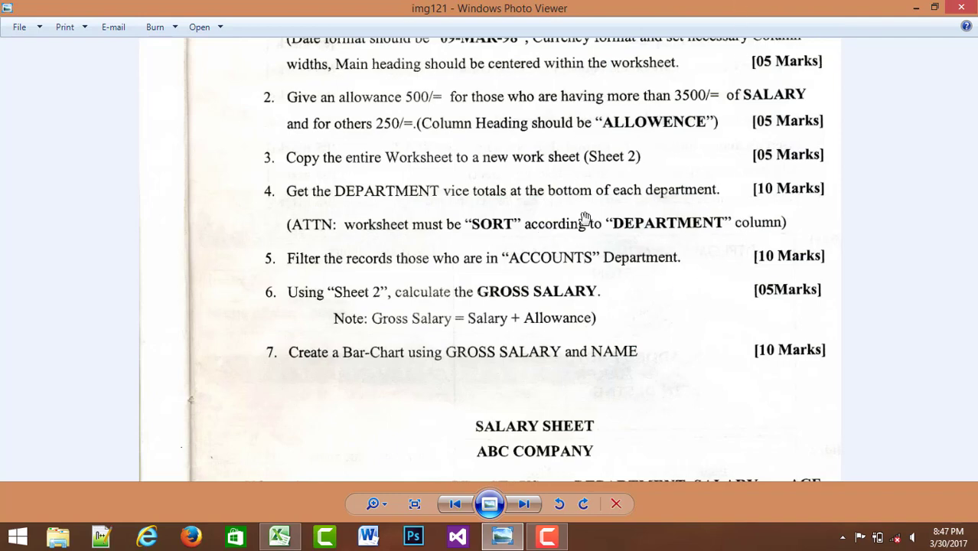
# Step: Back in Excel, widen Sheet2's column D and select departments D2:D11 for sorting
pyautogui.click(280, 538)
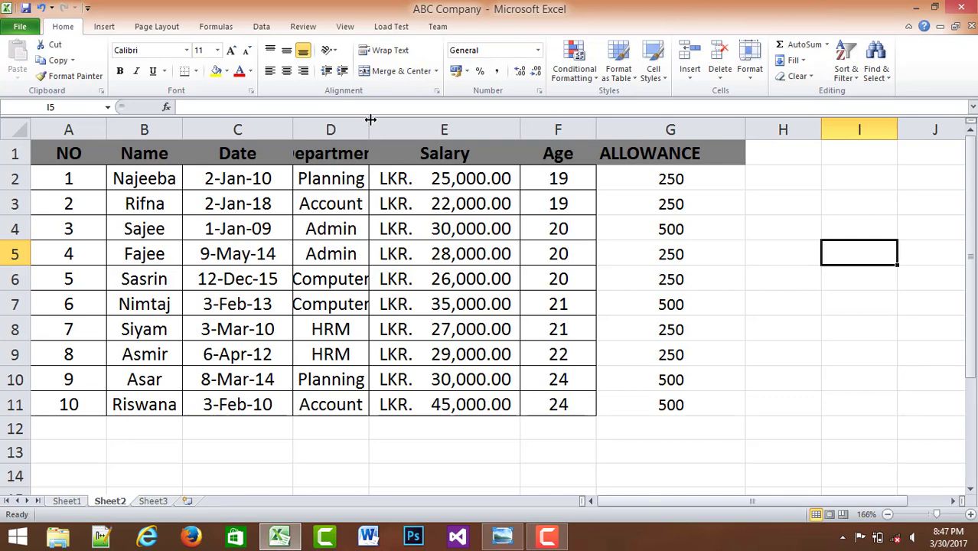
pyautogui.moveTo(369, 122); pyautogui.dragTo(438, 123)
pyautogui.click(373, 182)
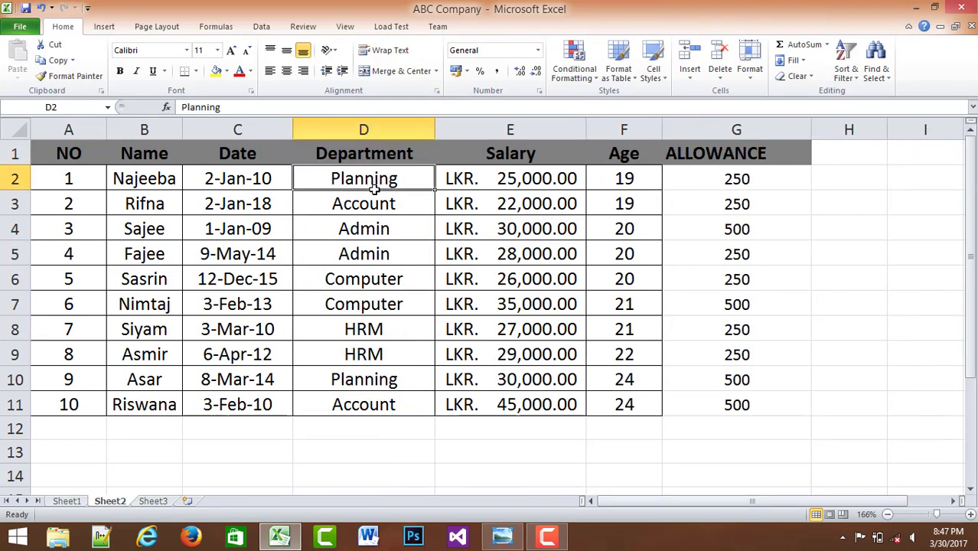
pyautogui.moveTo(373, 190); pyautogui.dragTo(375, 401)
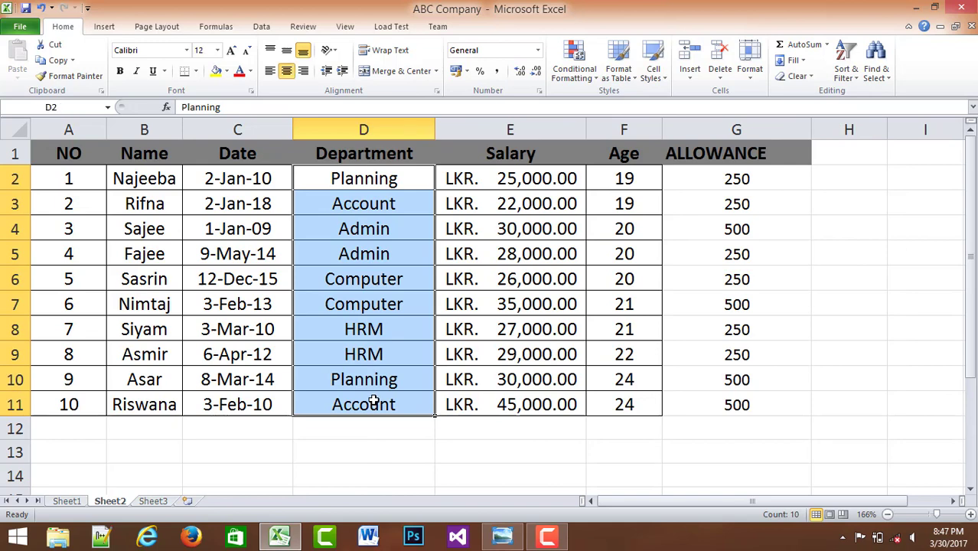
pyautogui.click(853, 67)
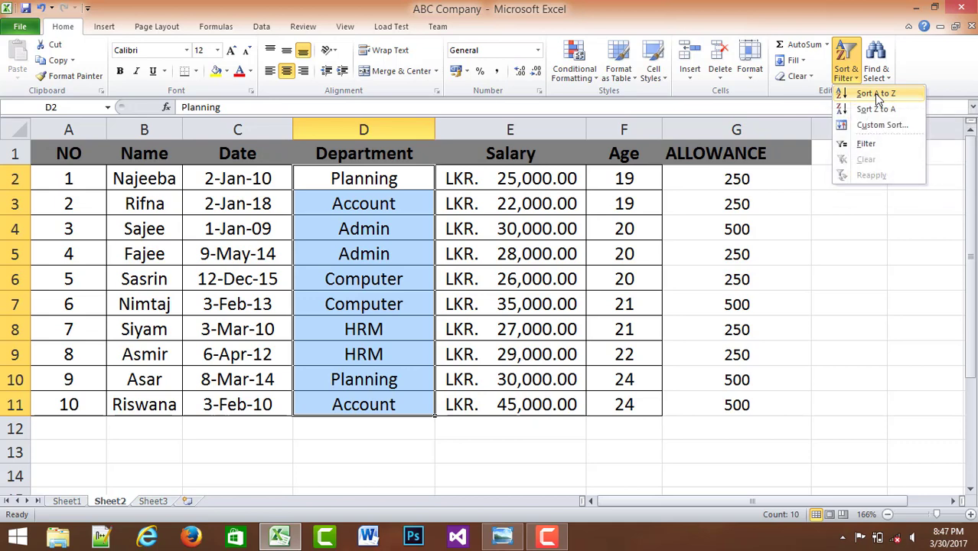
# Step: Sort only D2:D11 A to Z with the current selection, then consult the assignment sheet
pyautogui.click(876, 94)
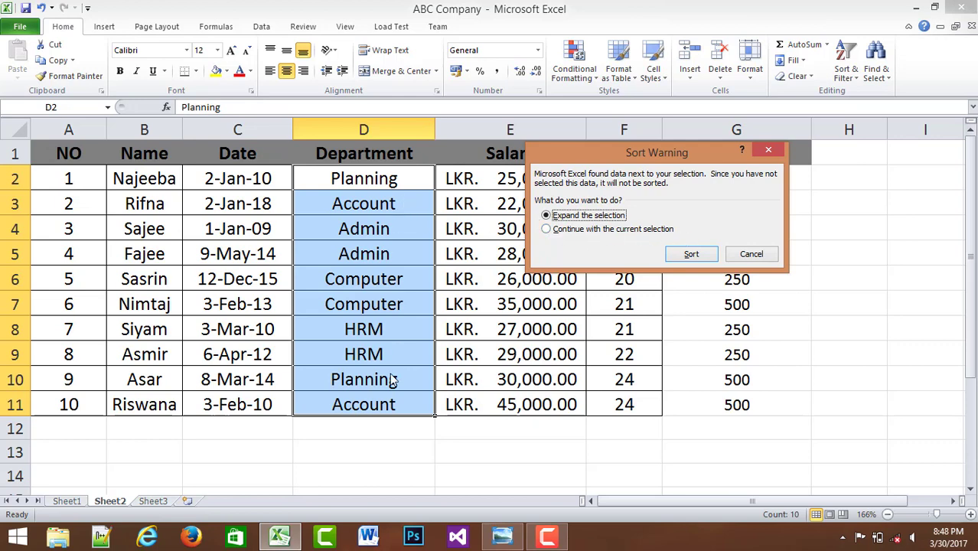
pyautogui.click(558, 231)
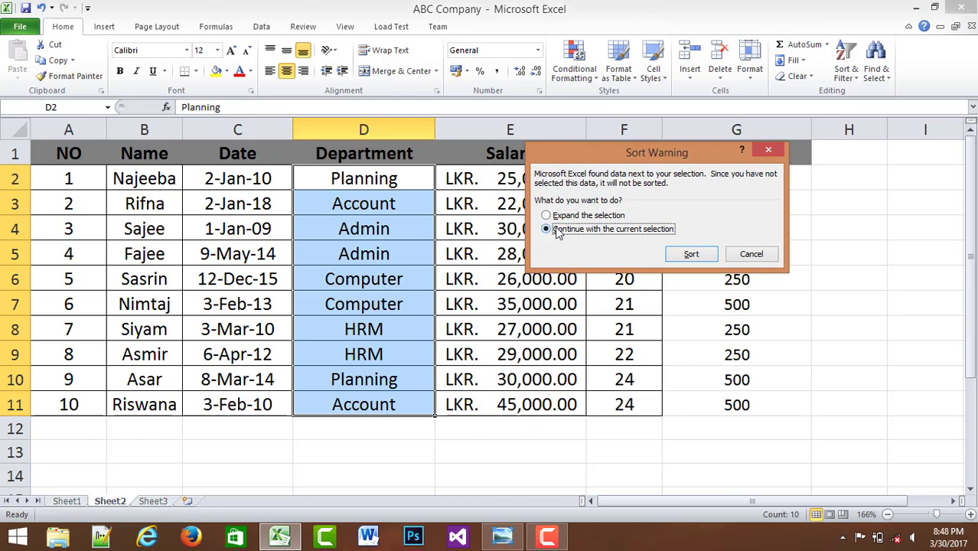
pyautogui.click(691, 254)
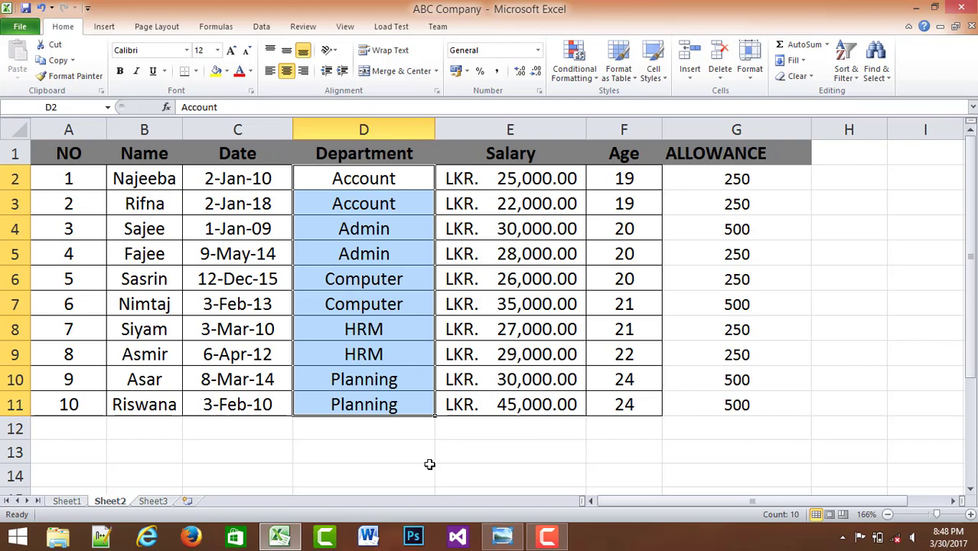
pyautogui.click(391, 188)
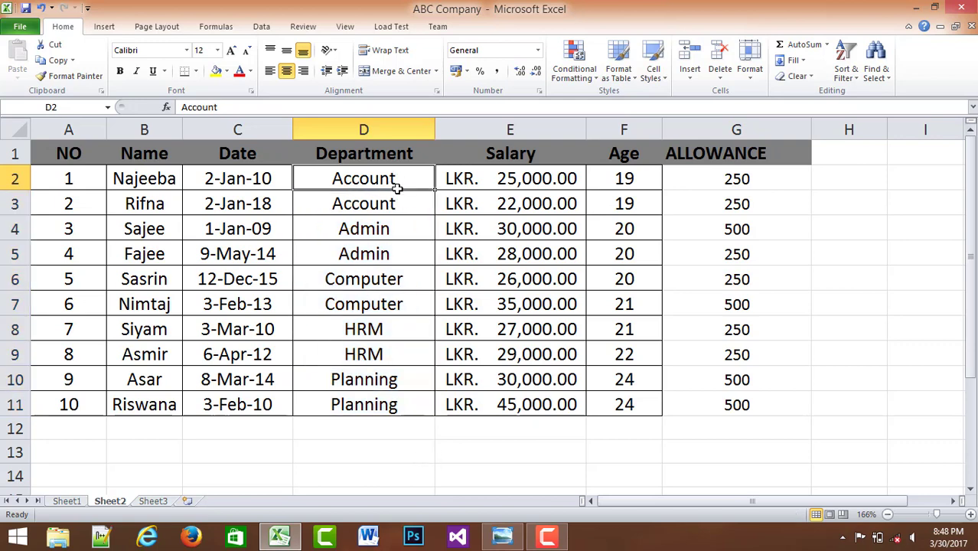
pyautogui.moveTo(397, 189); pyautogui.dragTo(408, 406)
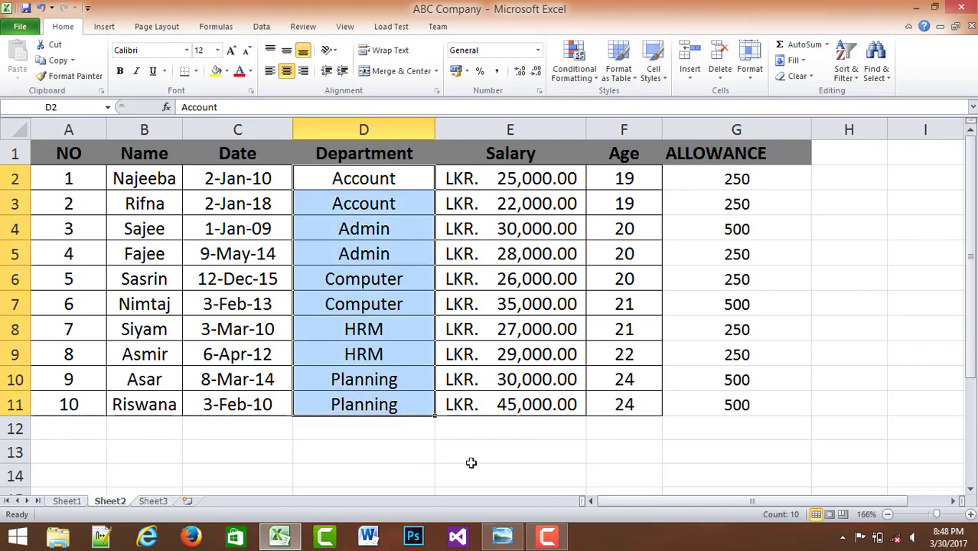
pyautogui.click(503, 530)
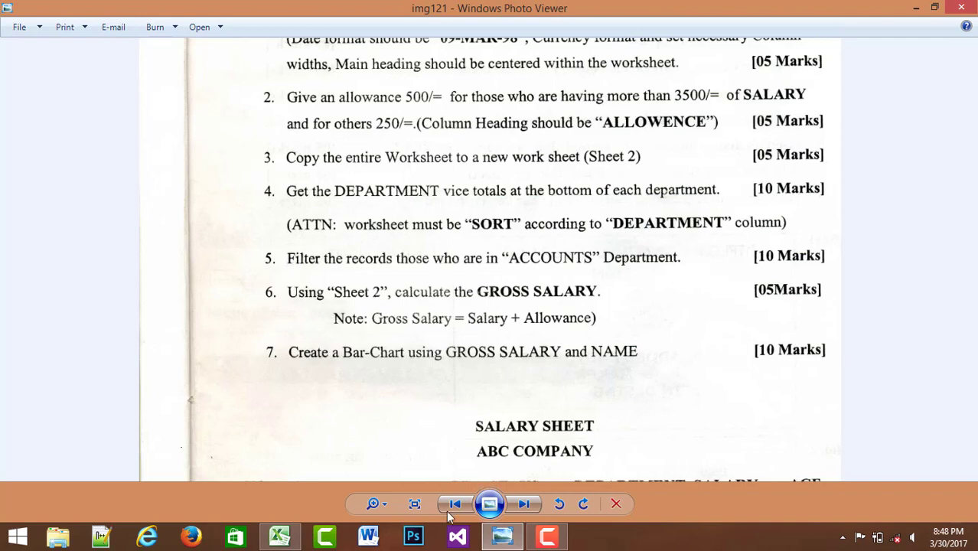
pyautogui.click(283, 536)
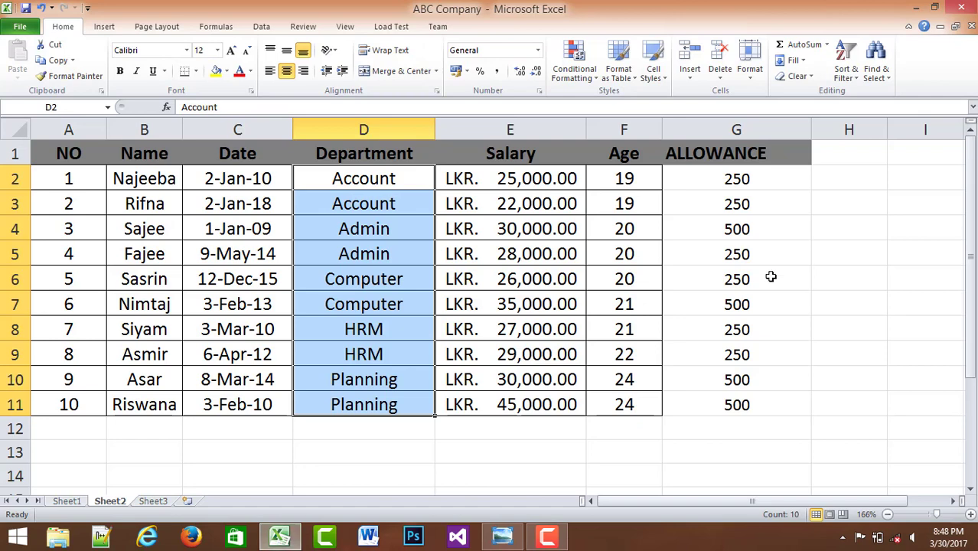
# Step: Turn on a filter for column D and show only the Account department rows
pyautogui.click(295, 476)
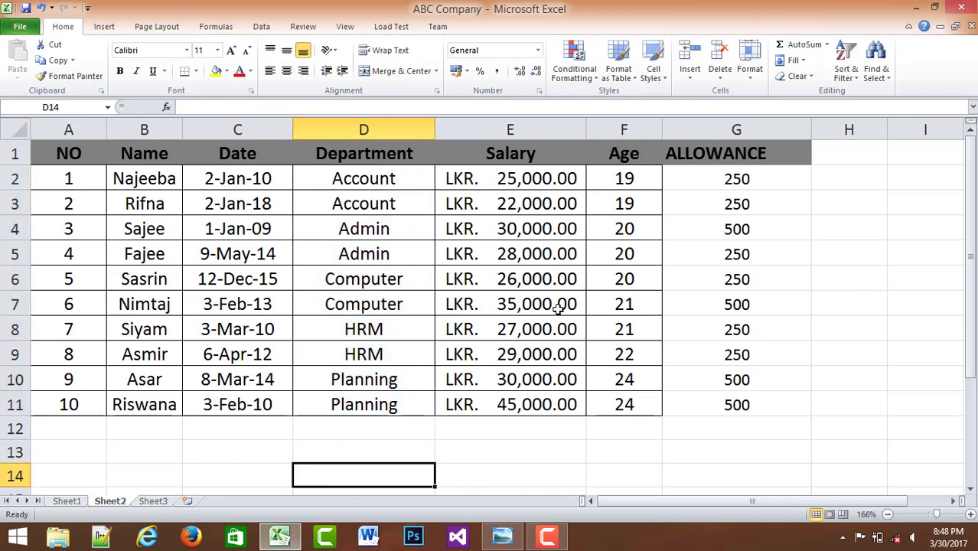
pyautogui.moveTo(367, 180); pyautogui.dragTo(369, 398)
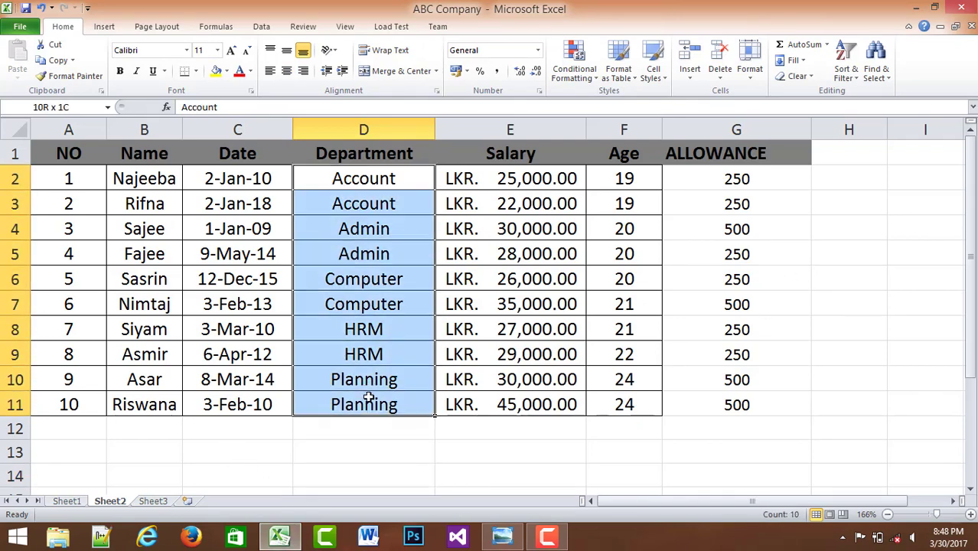
pyautogui.moveTo(364, 153); pyautogui.dragTo(365, 399)
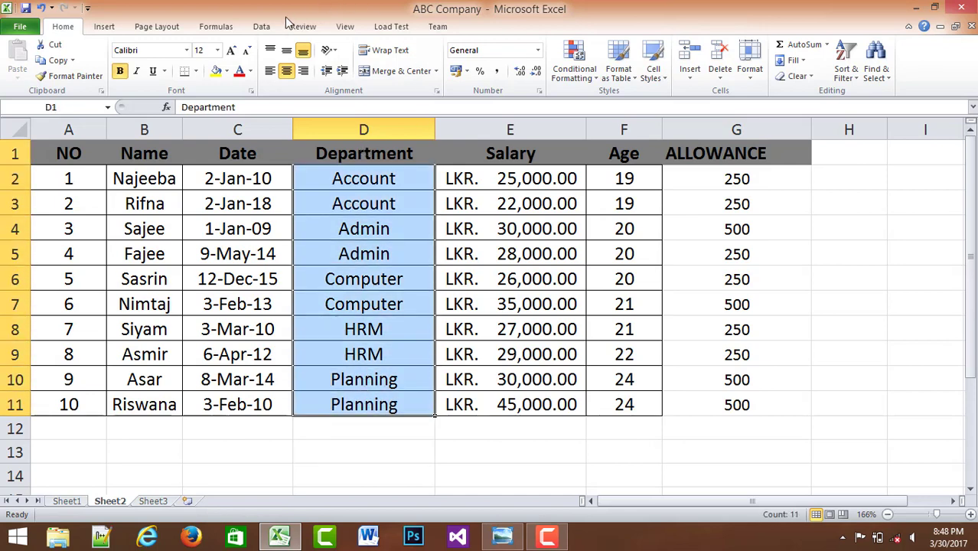
pyautogui.click(262, 27)
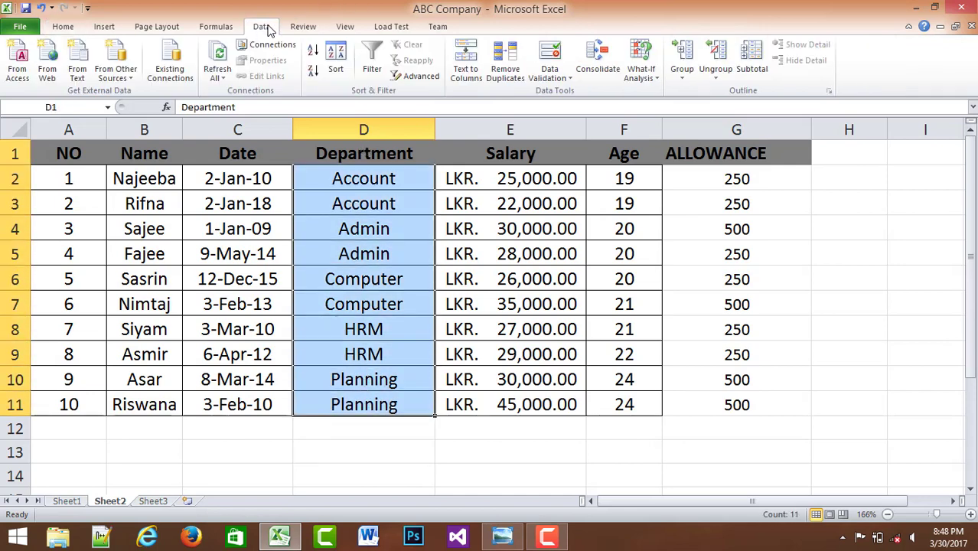
pyautogui.click(370, 68)
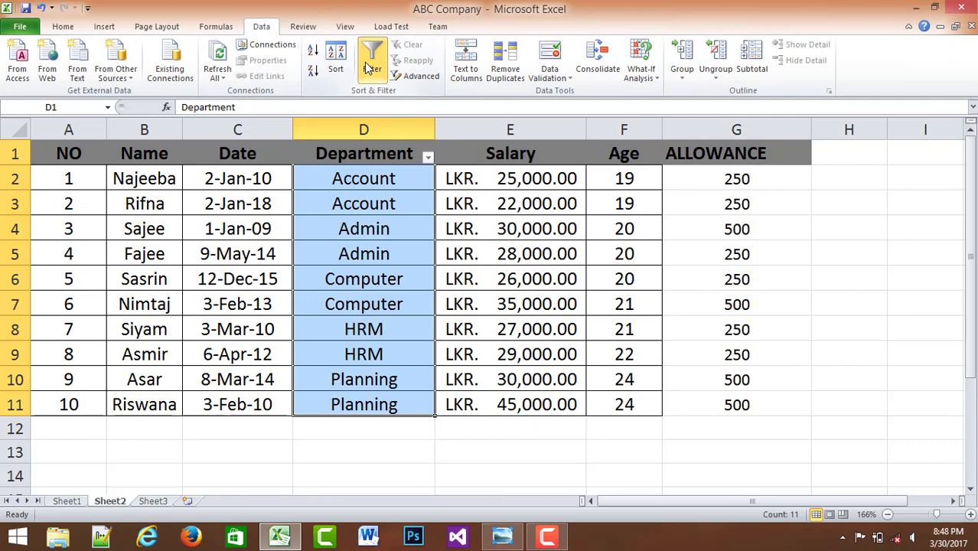
pyautogui.click(428, 156)
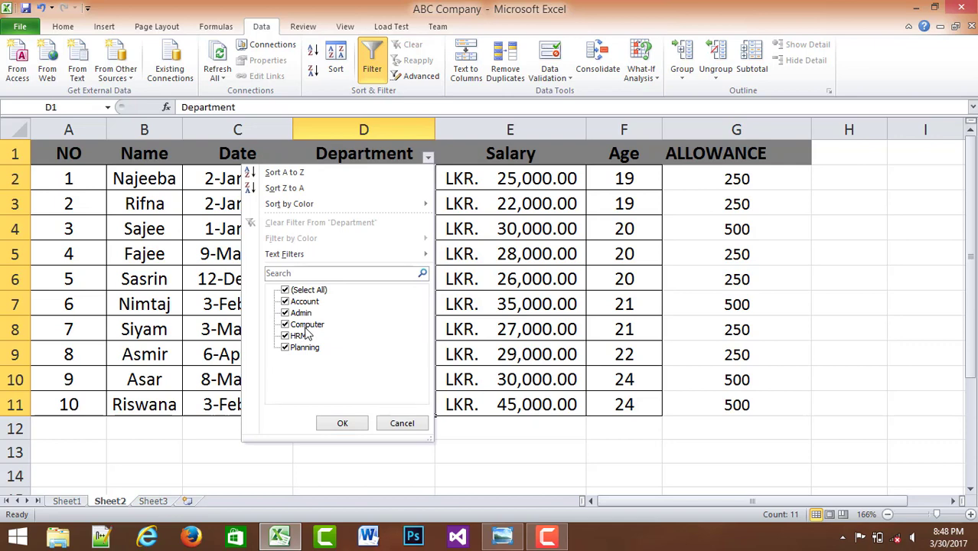
pyautogui.click(285, 291)
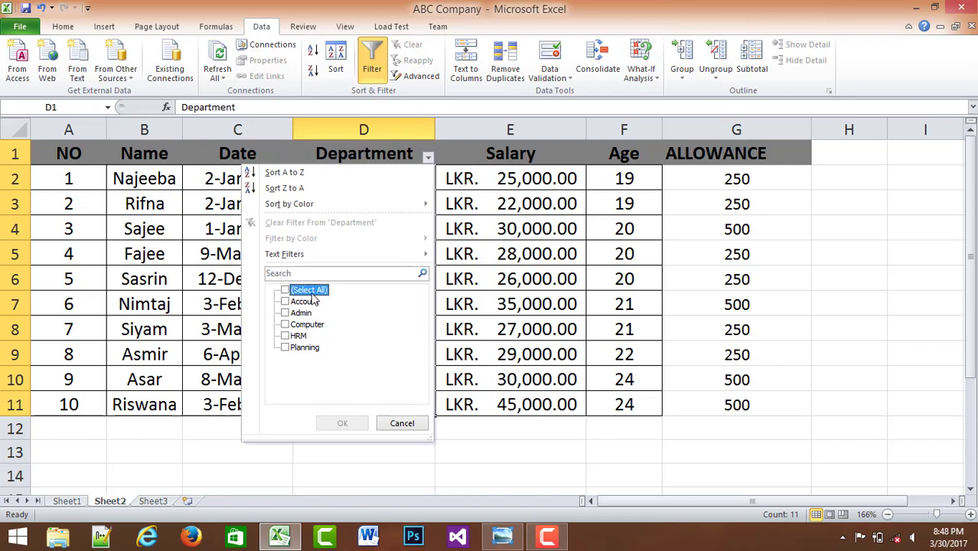
pyautogui.click(285, 301)
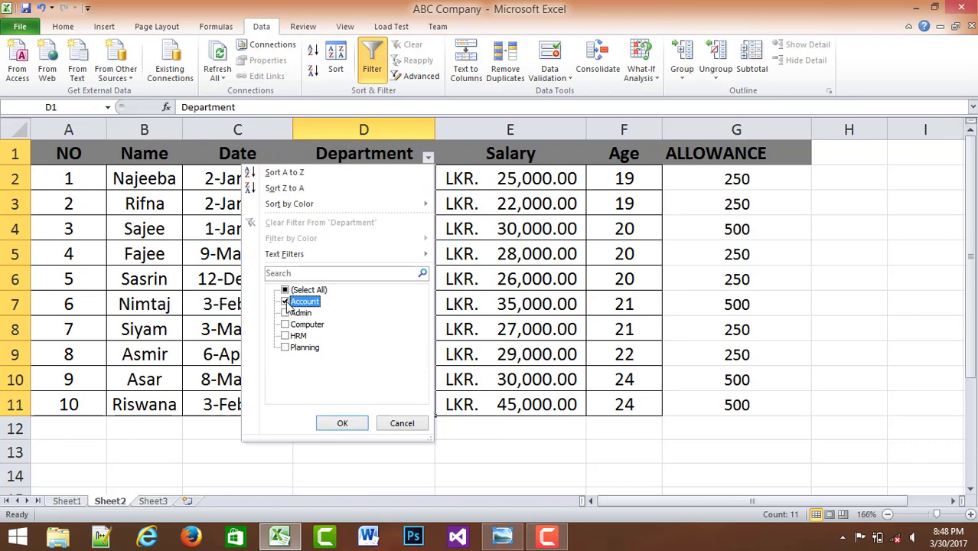
pyautogui.click(342, 424)
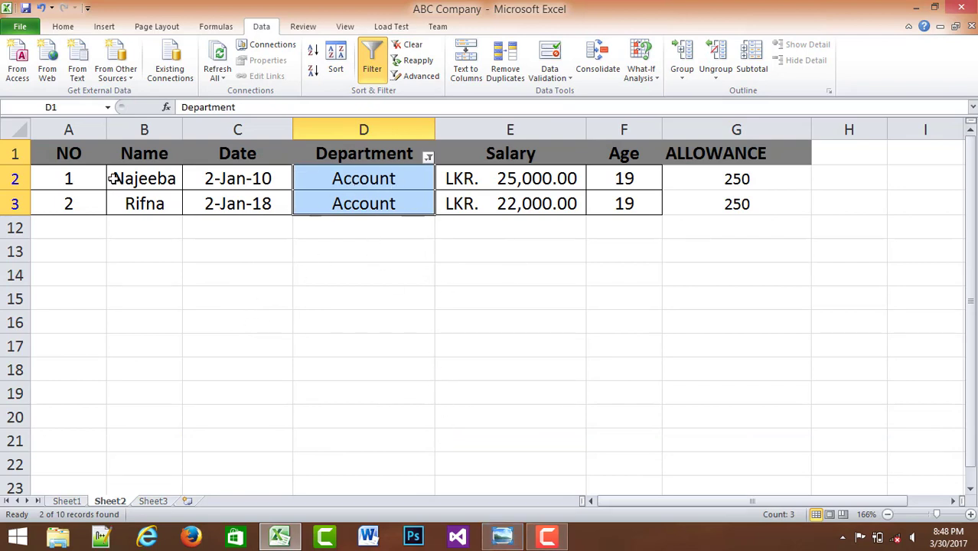
pyautogui.click(76, 174)
pyautogui.moveTo(76, 173); pyautogui.dragTo(773, 201)
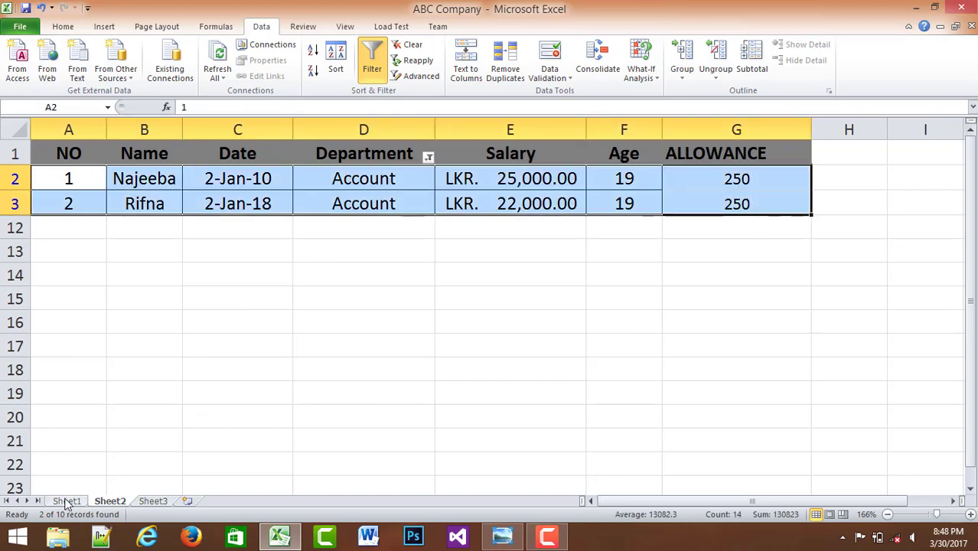
pyautogui.click(66, 502)
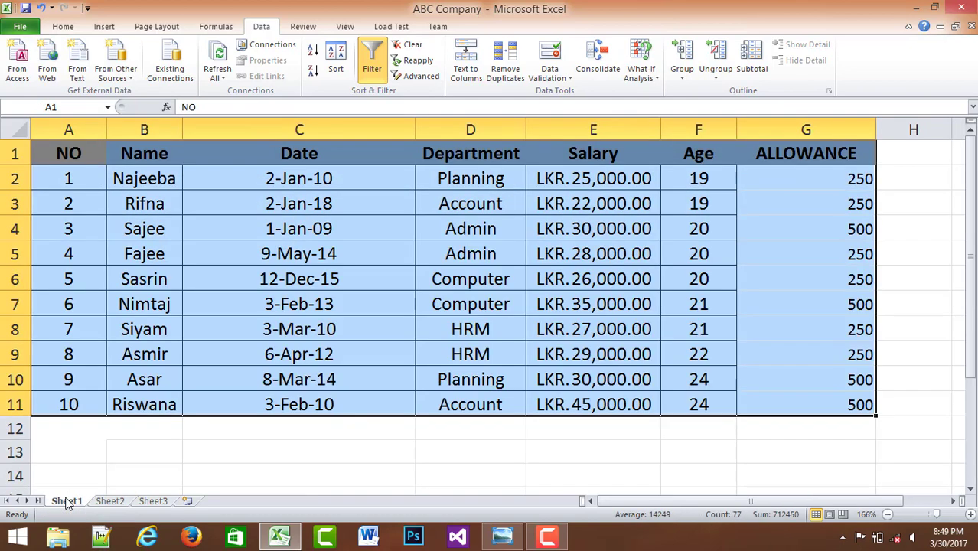
pyautogui.click(126, 178)
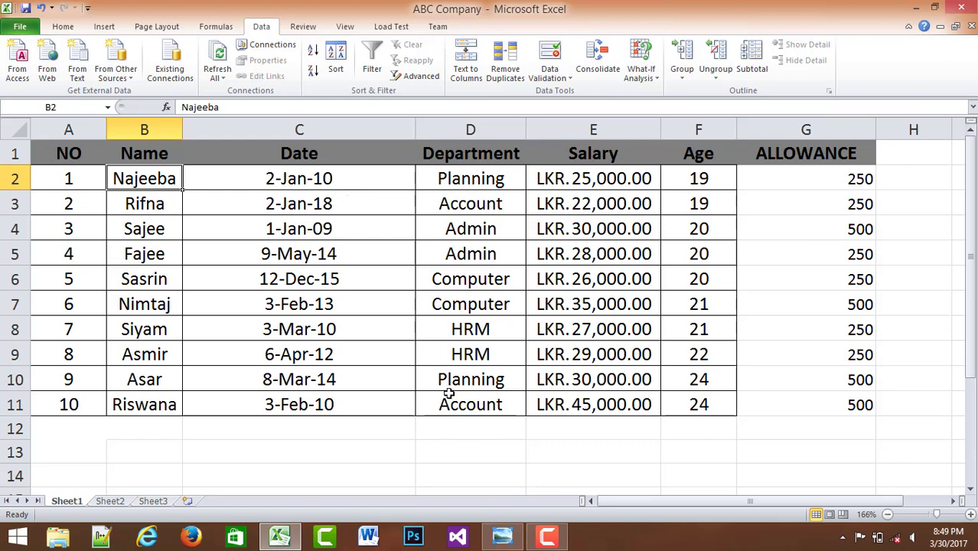
pyautogui.click(503, 536)
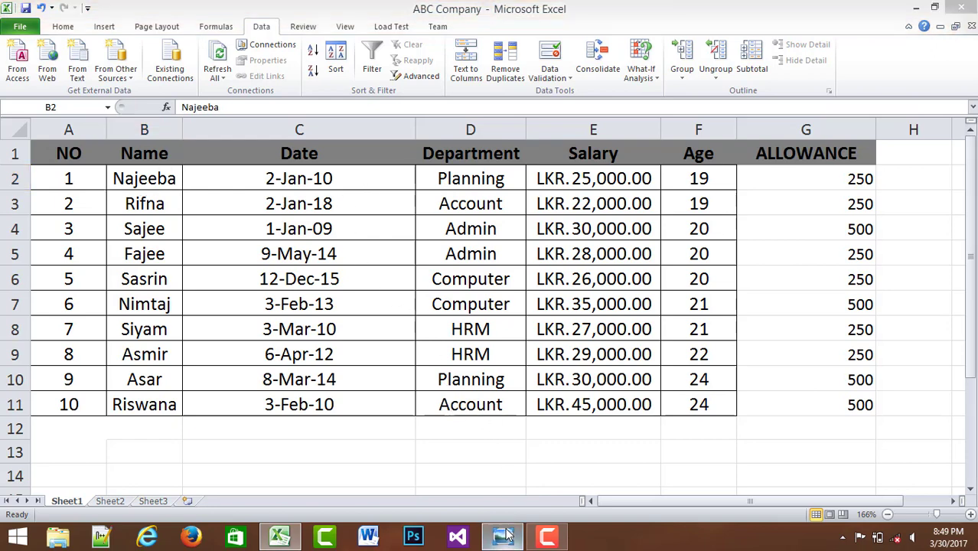
pyautogui.click(279, 535)
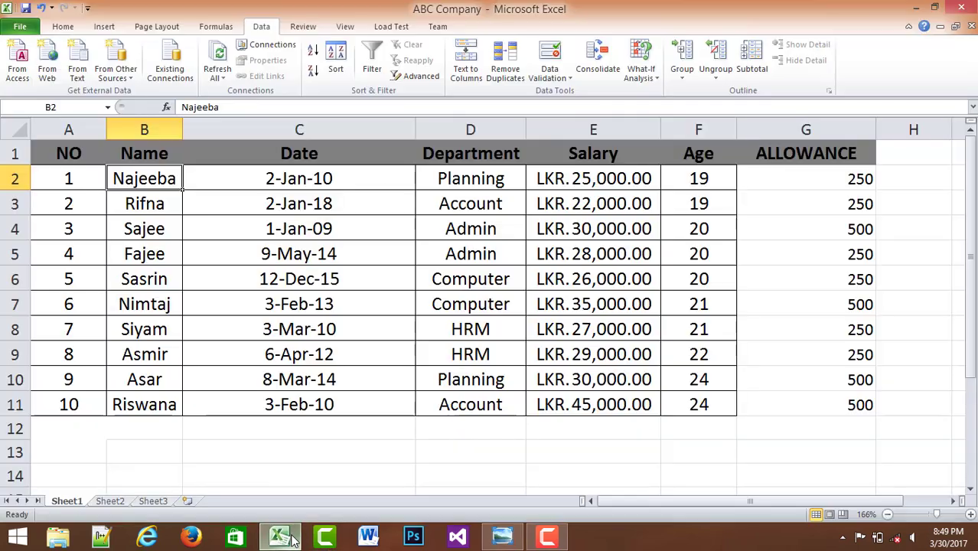
pyautogui.click(115, 502)
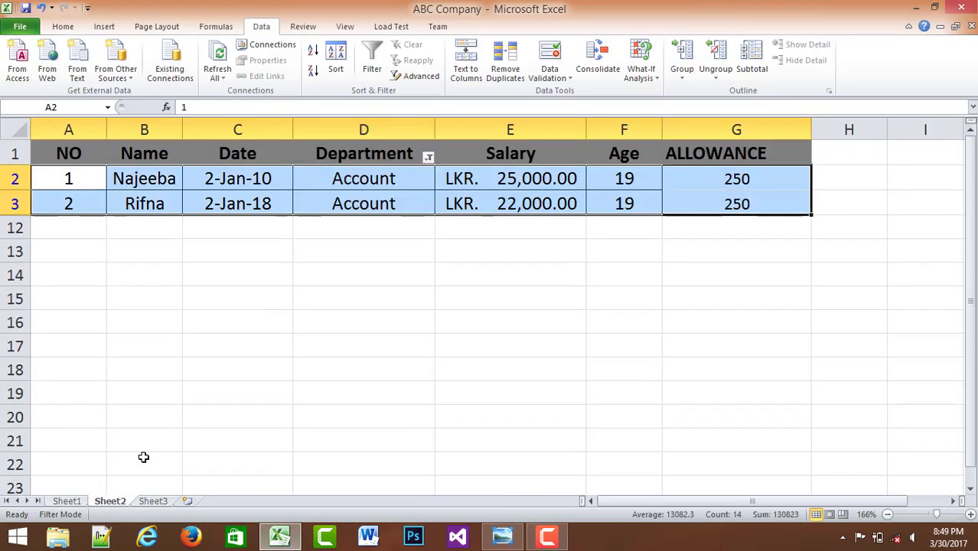
pyautogui.click(385, 272)
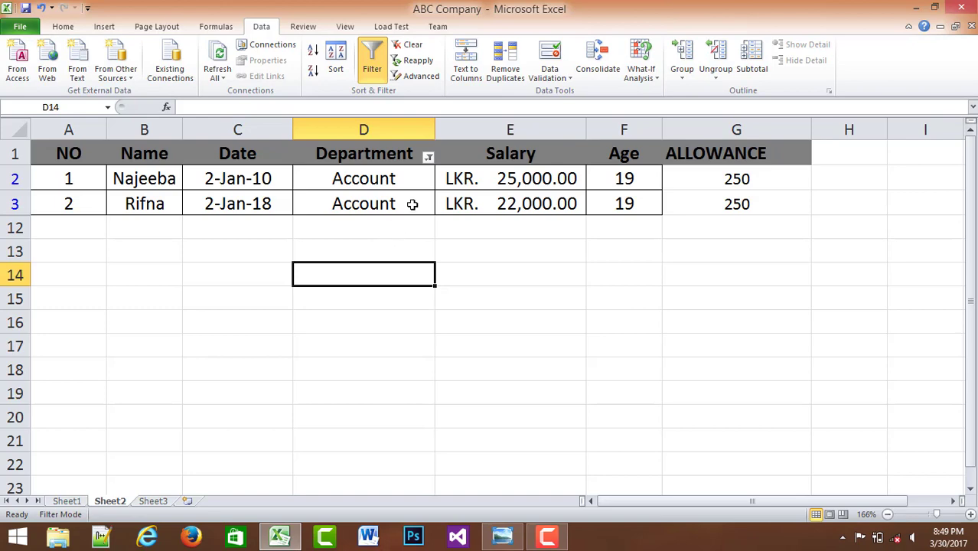
# Step: Clear the Department filter with Alt+A, C and inspect the Account and name cells
pyautogui.hotkey('alt', 'a')
pyautogui.press('c')
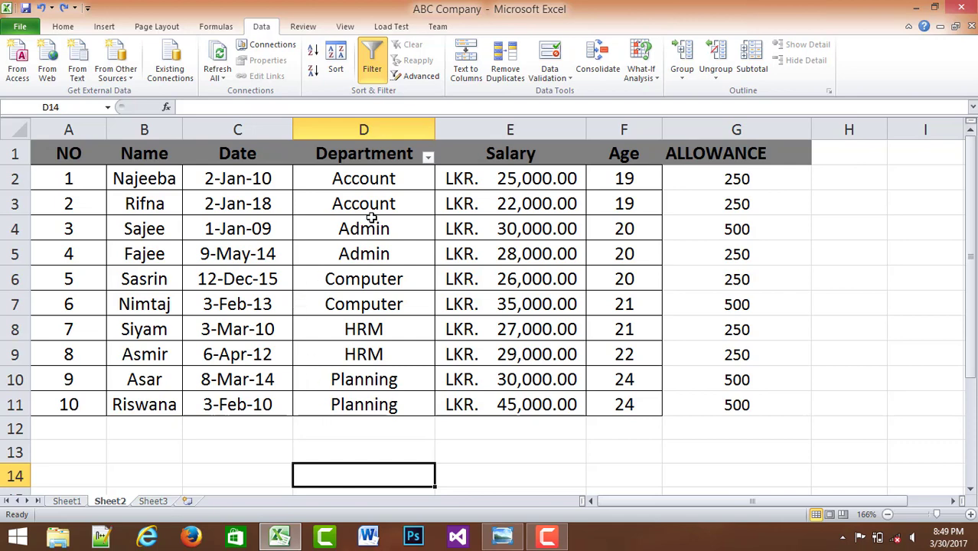
pyautogui.click(360, 198)
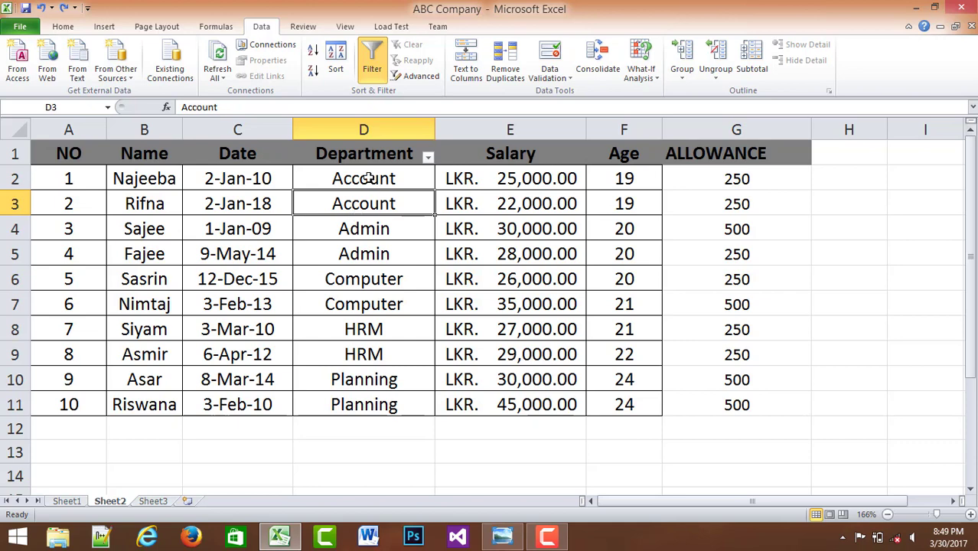
pyautogui.moveTo(364, 179); pyautogui.dragTo(388, 401)
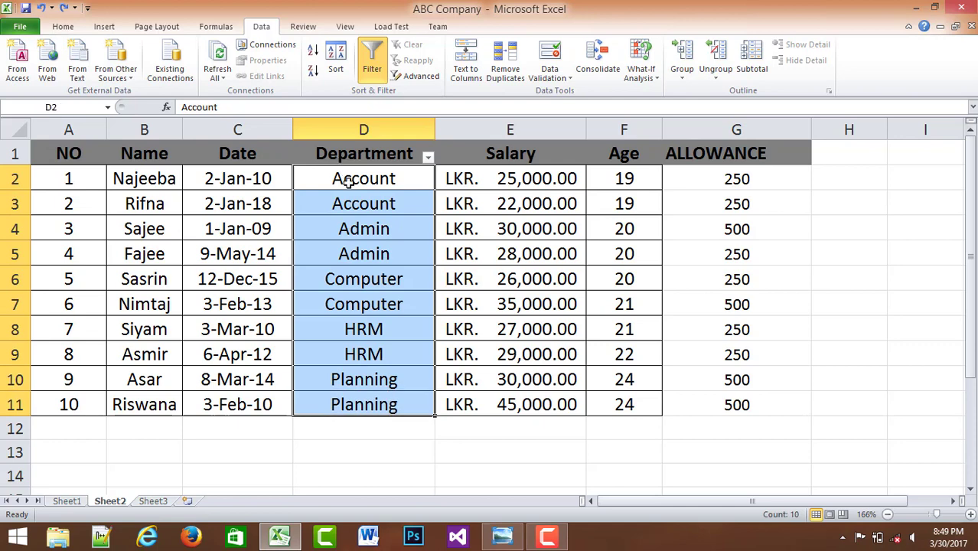
pyautogui.click(381, 225)
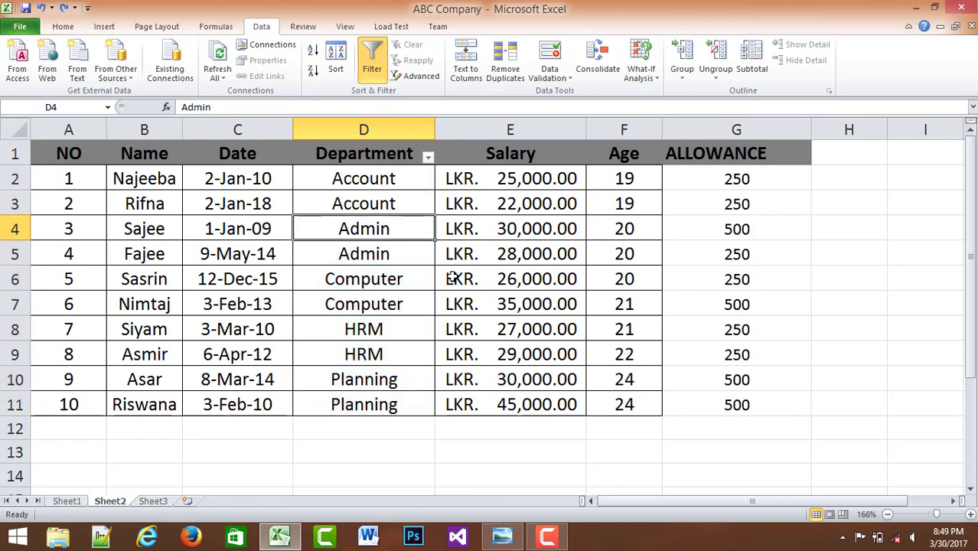
pyautogui.click(143, 182)
pyautogui.click(357, 181)
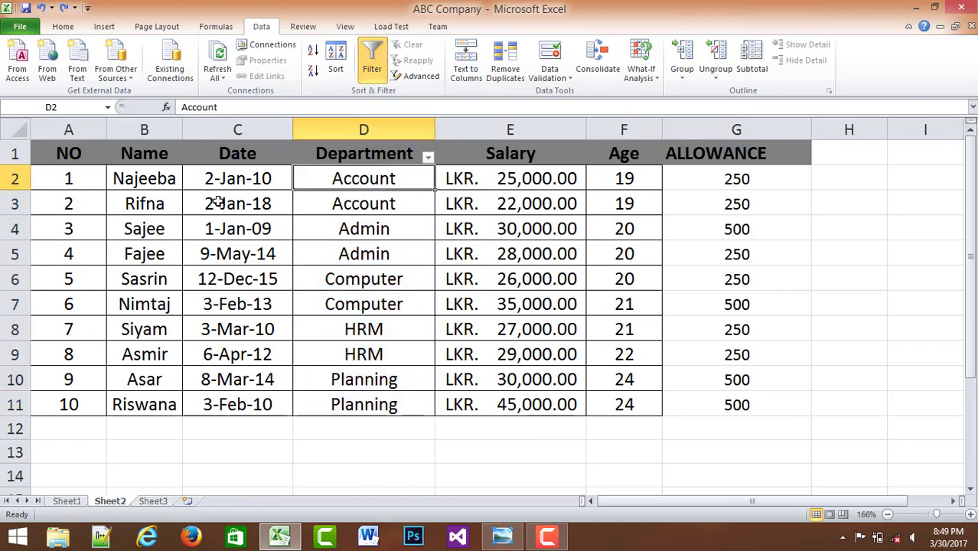
pyautogui.click(153, 204)
pyautogui.click(356, 199)
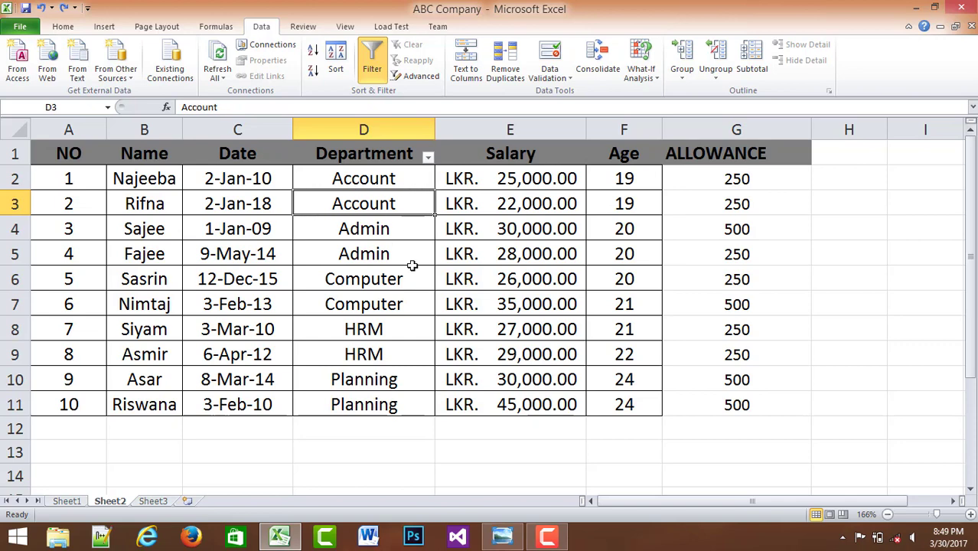
# Step: Undo the Department sort and select the data block A2:G11
pyautogui.hotkey('ctrl', 'z')
pyautogui.hotkey('ctrl', 'z')
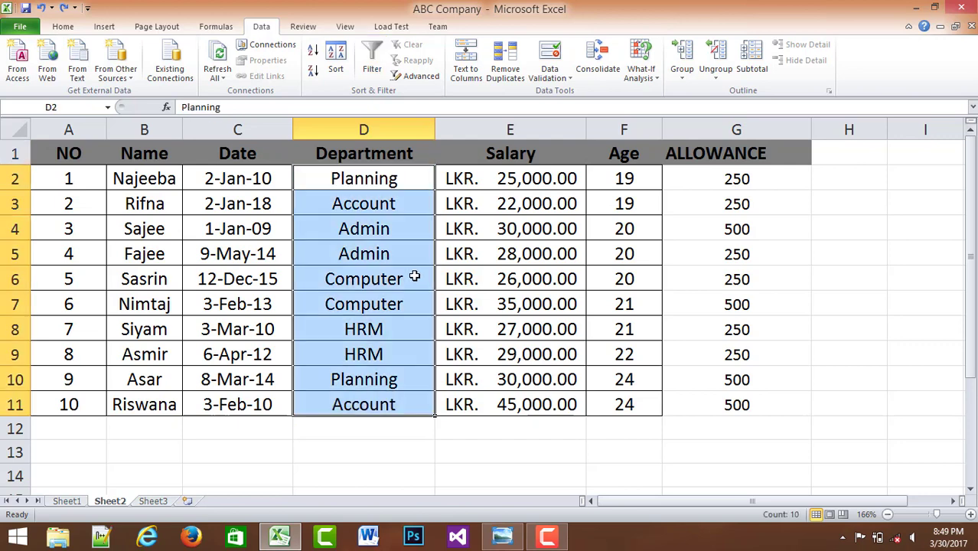
pyautogui.click(609, 360)
pyautogui.moveTo(65, 179); pyautogui.dragTo(690, 401)
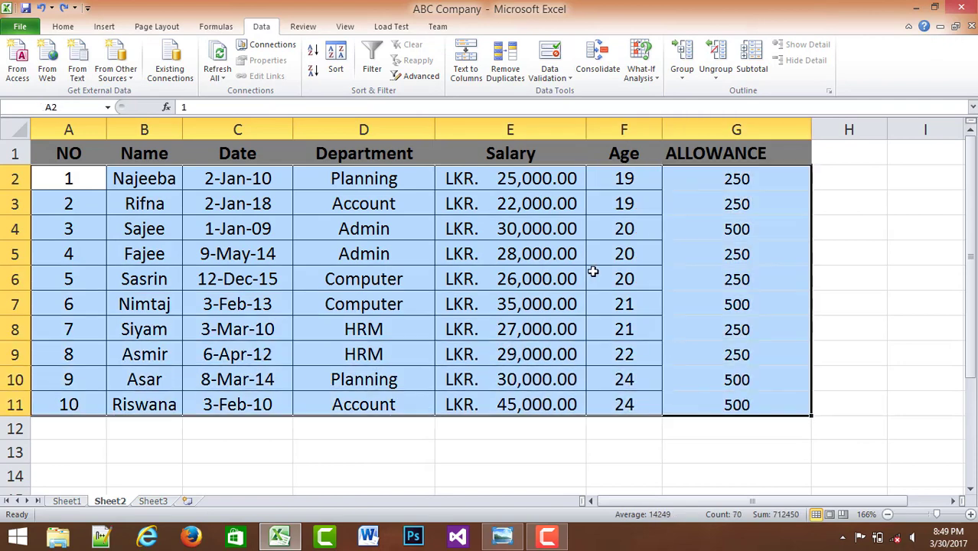
pyautogui.click(372, 70)
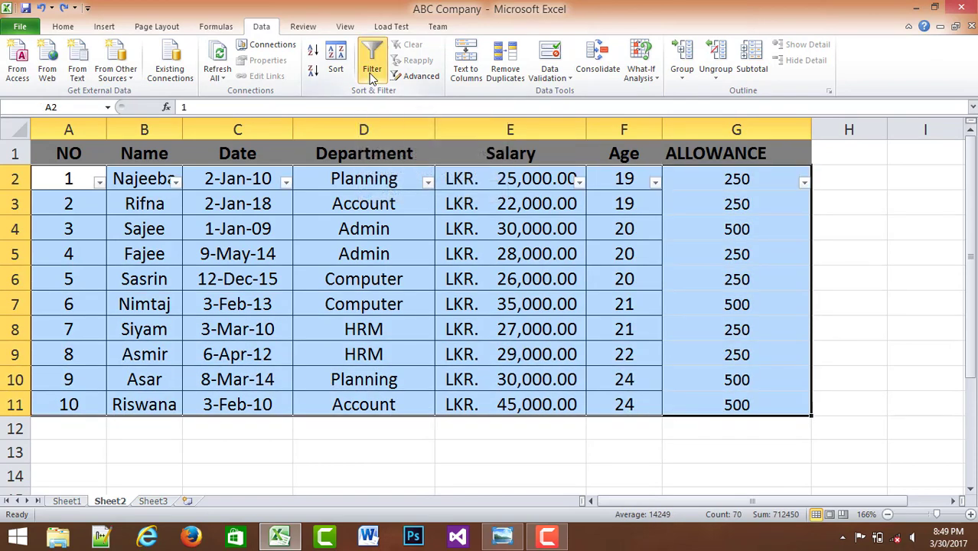
pyautogui.click(428, 184)
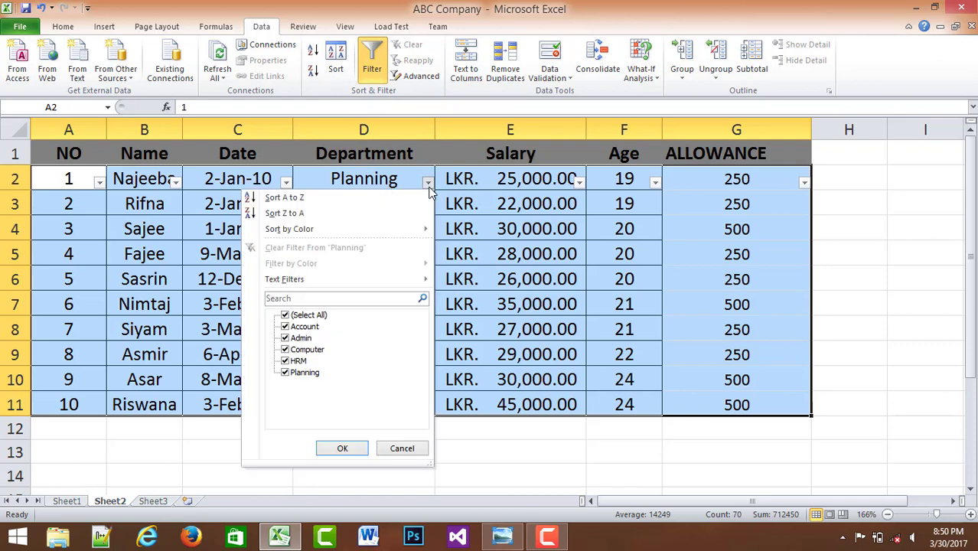
pyautogui.click(284, 315)
pyautogui.click(285, 326)
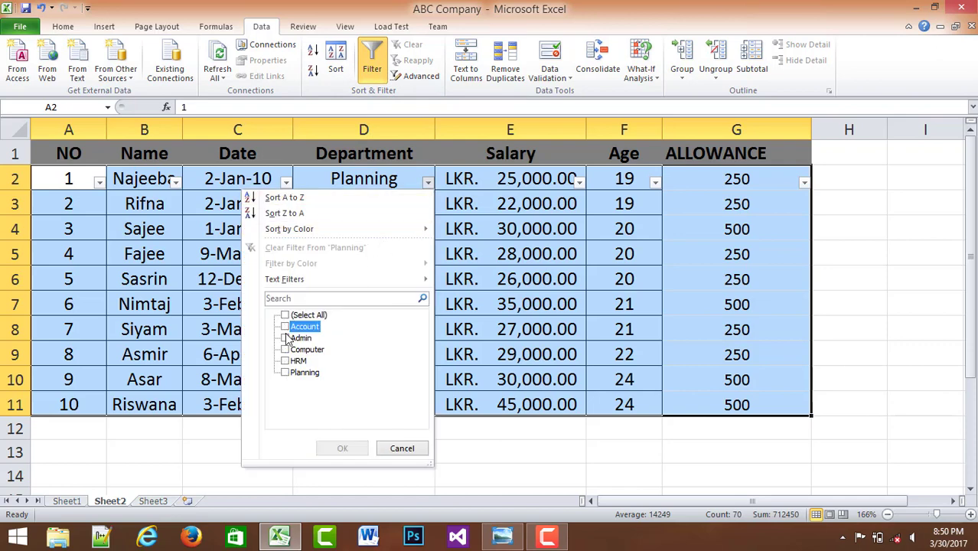
pyautogui.click(341, 450)
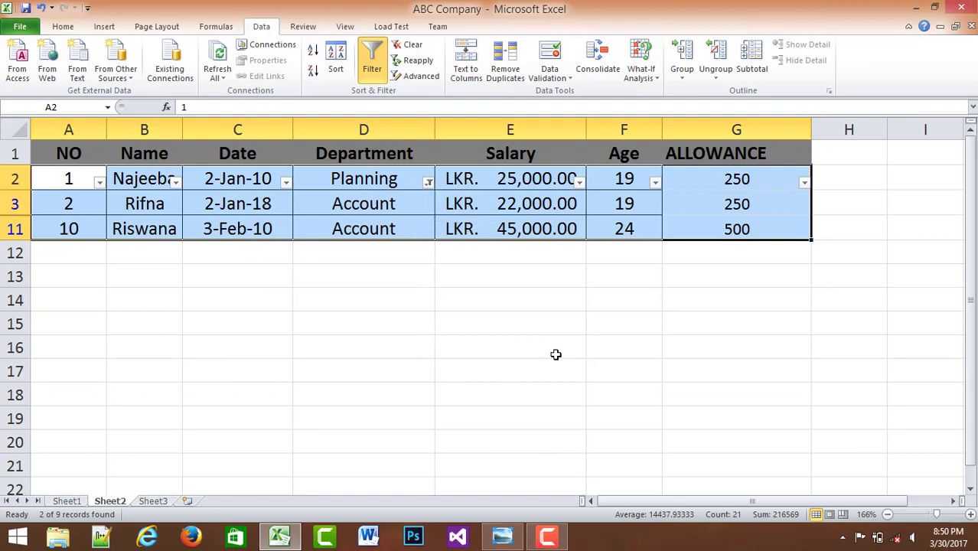
pyautogui.hotkey('ctrl', 'shift', 'l')
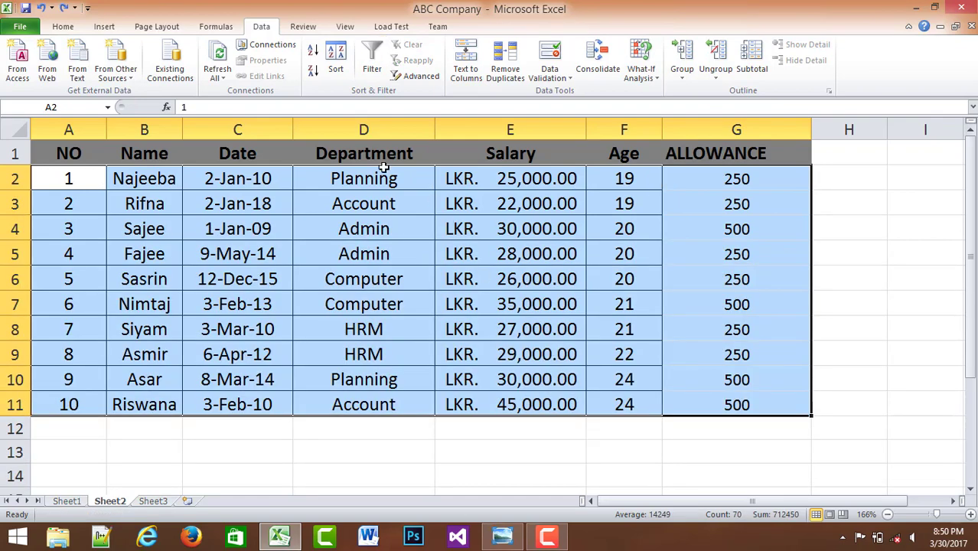
# Step: Filter table A1:G11 so the Department column shows only Account records
pyautogui.click(363, 148)
pyautogui.moveTo(68, 153); pyautogui.dragTo(710, 401)
pyautogui.click(373, 69)
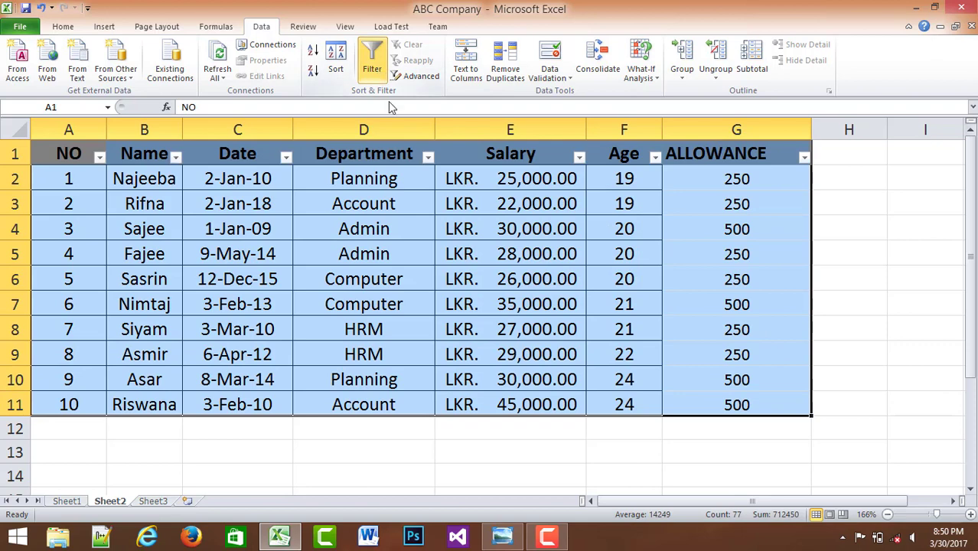
pyautogui.click(428, 158)
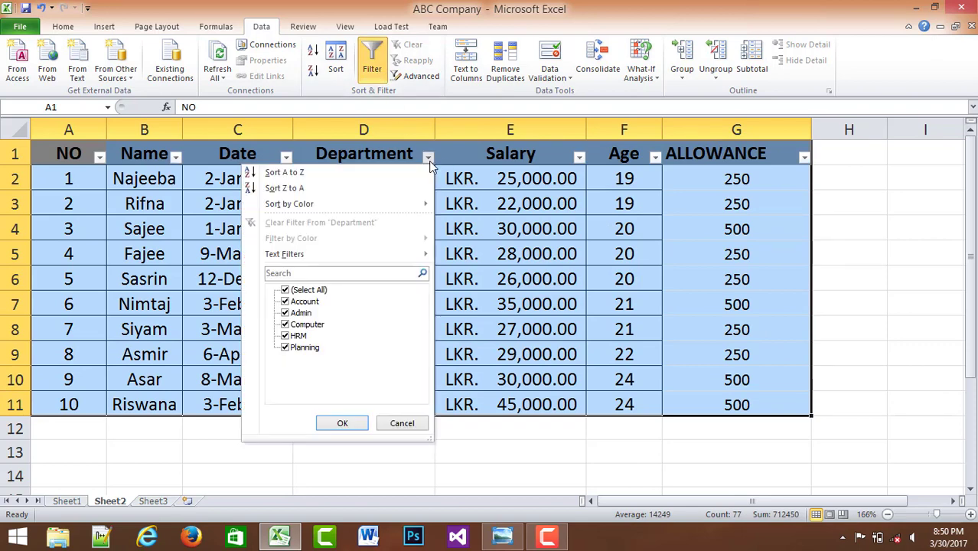
pyautogui.click(289, 293)
pyautogui.click(287, 301)
pyautogui.click(342, 423)
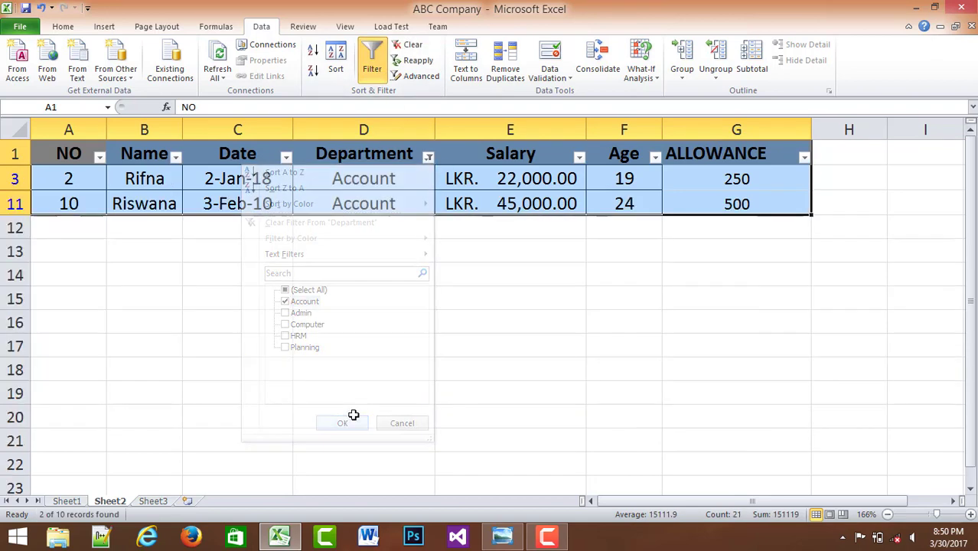
# Step: Select the filtered Account records and bring up the img121 assignment sheet
pyautogui.click(514, 275)
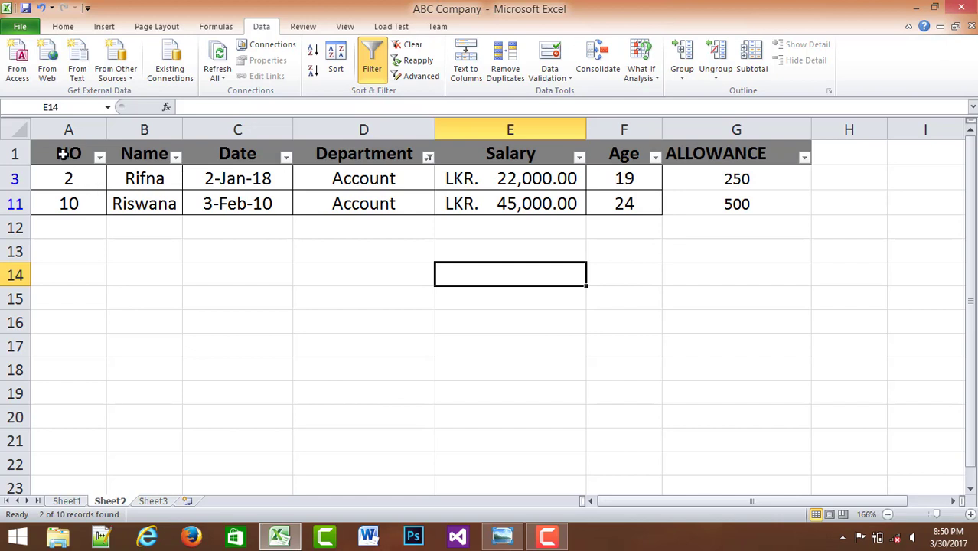
pyautogui.moveTo(63, 155); pyautogui.dragTo(705, 198)
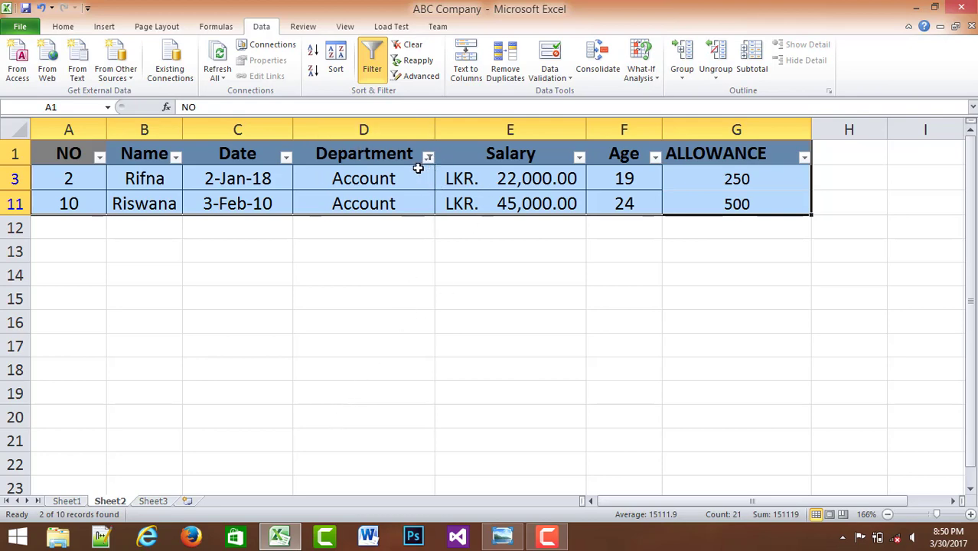
pyautogui.click(502, 536)
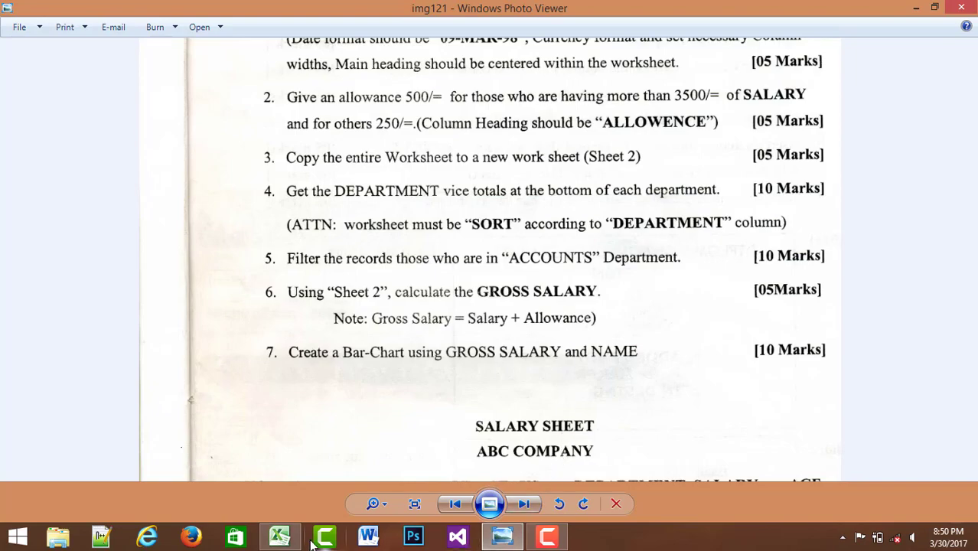
# Step: On Sheet1, add the heading GROSS SALARY in H1 and adjust columns G and H
pyautogui.click(280, 537)
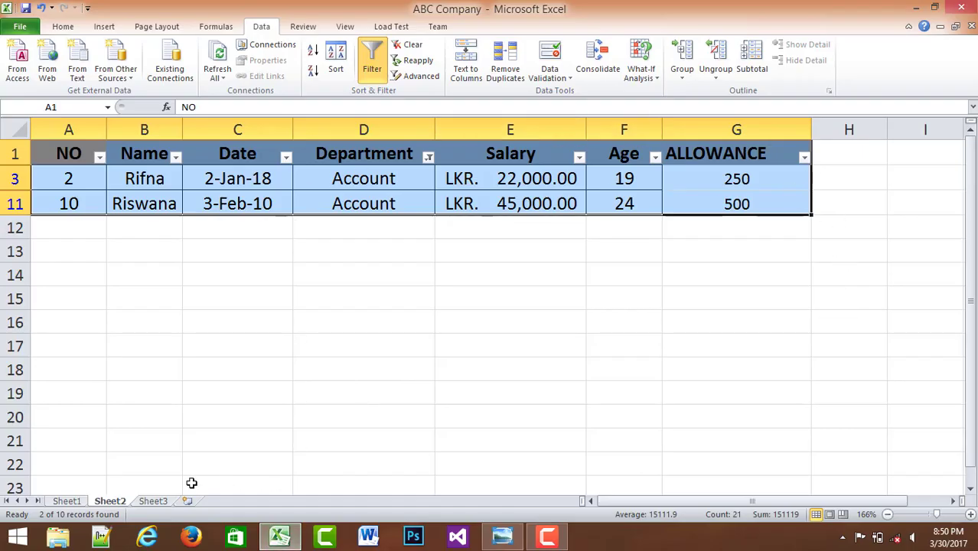
pyautogui.click(66, 501)
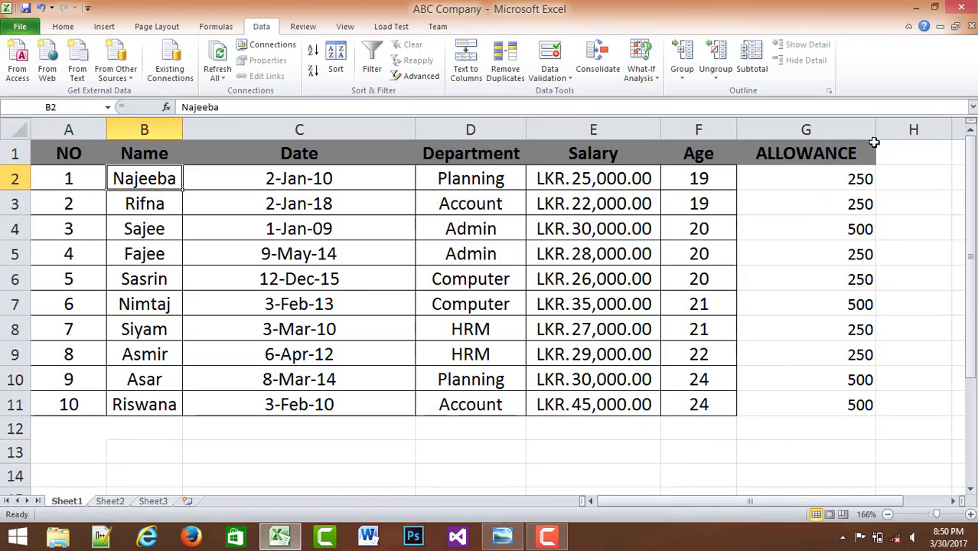
pyautogui.moveTo(875, 130); pyautogui.dragTo(810, 142)
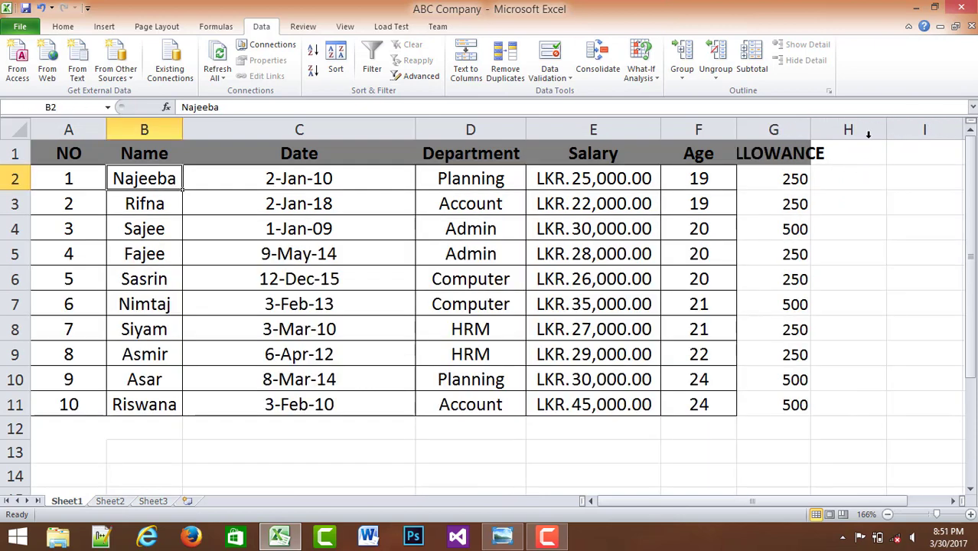
pyautogui.moveTo(884, 121); pyautogui.dragTo(961, 122)
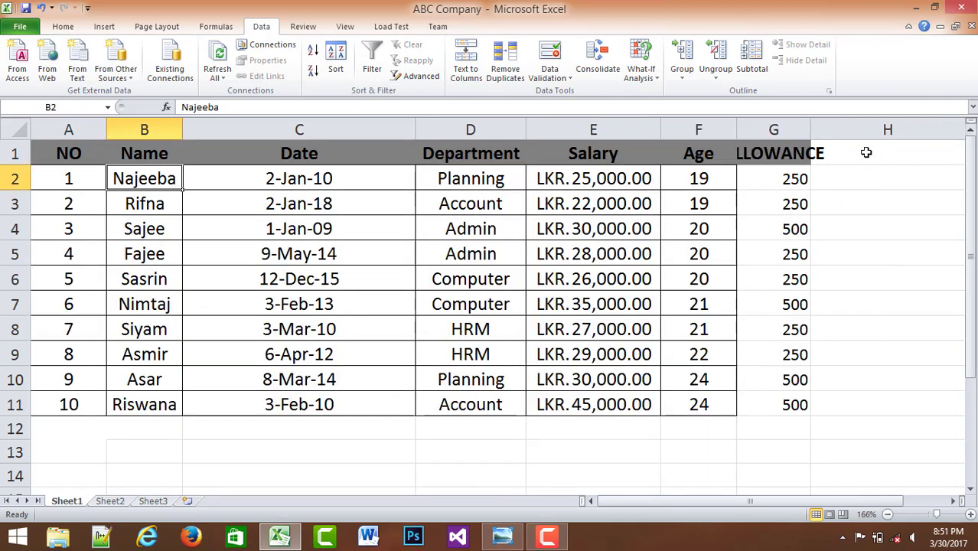
pyautogui.click(834, 153)
pyautogui.moveTo(813, 136)
pyautogui.mouseDown()
pyautogui.moveTo(839, 134)
pyautogui.moveTo(829, 133)
pyautogui.mouseUp()
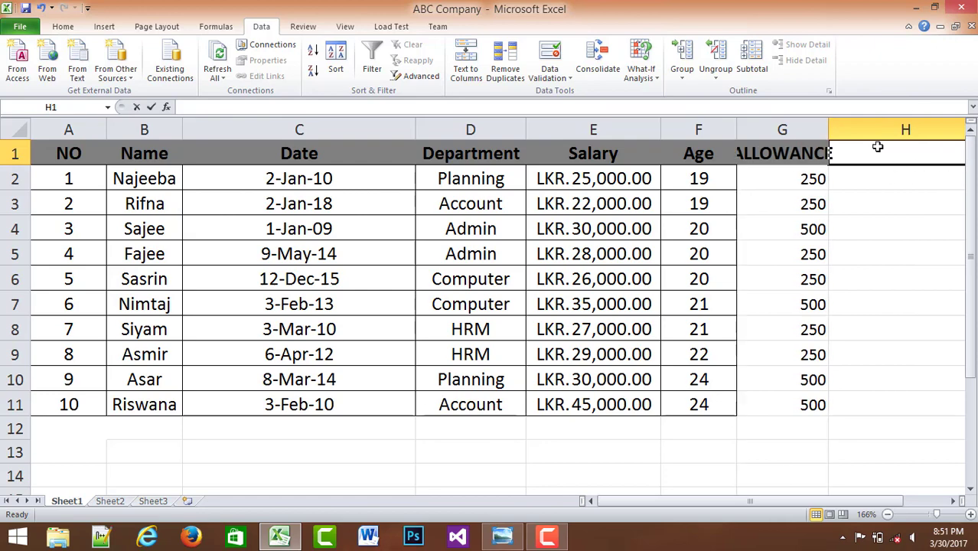
pyautogui.write('GROSS S')
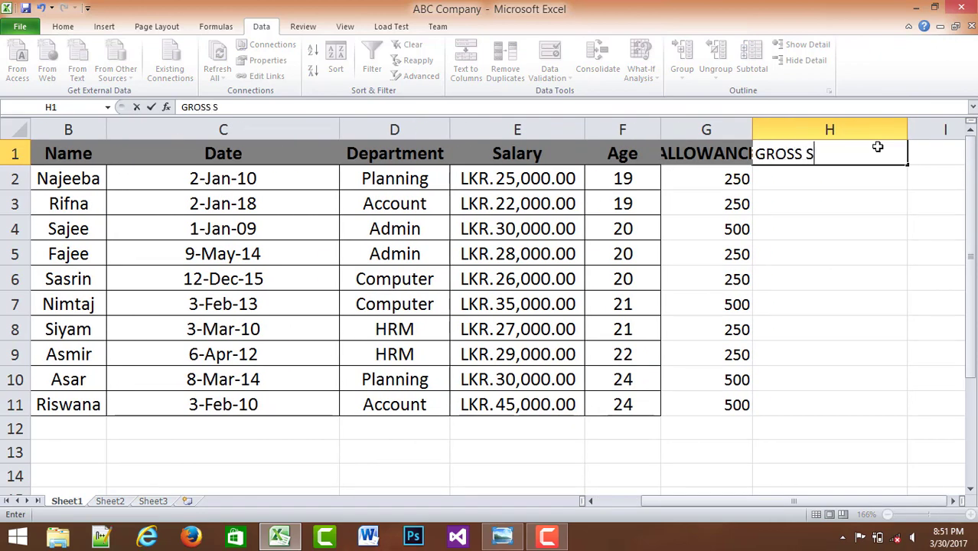
pyautogui.write('ALARY')
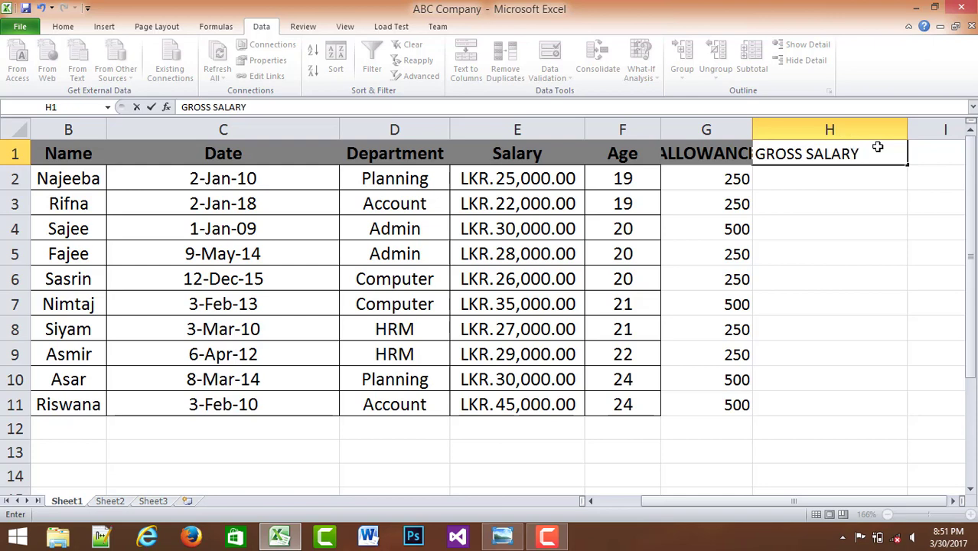
pyautogui.click(829, 222)
pyautogui.moveTo(749, 129); pyautogui.dragTo(763, 129)
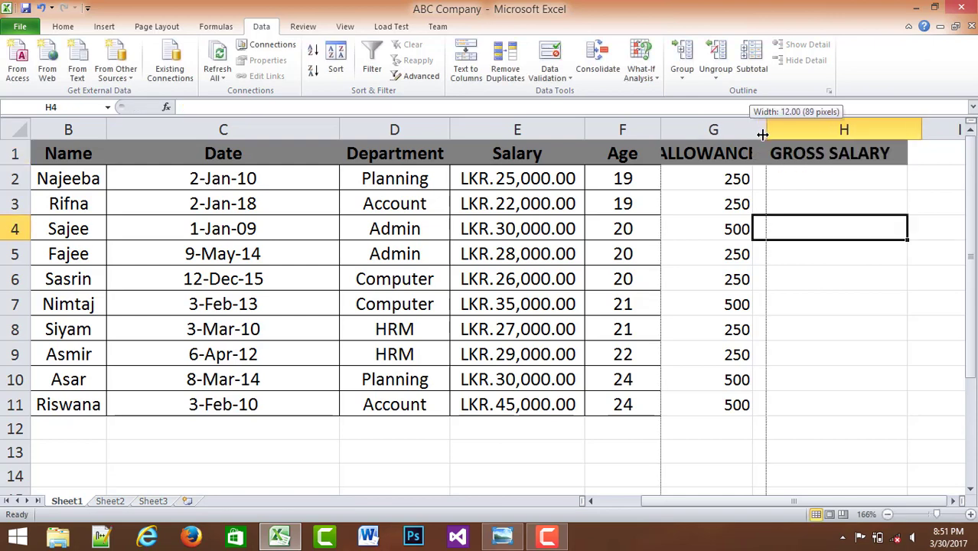
# Step: Enter the gross salary formula =E2+G2 in H2
pyautogui.click(908, 179)
pyautogui.write('=')
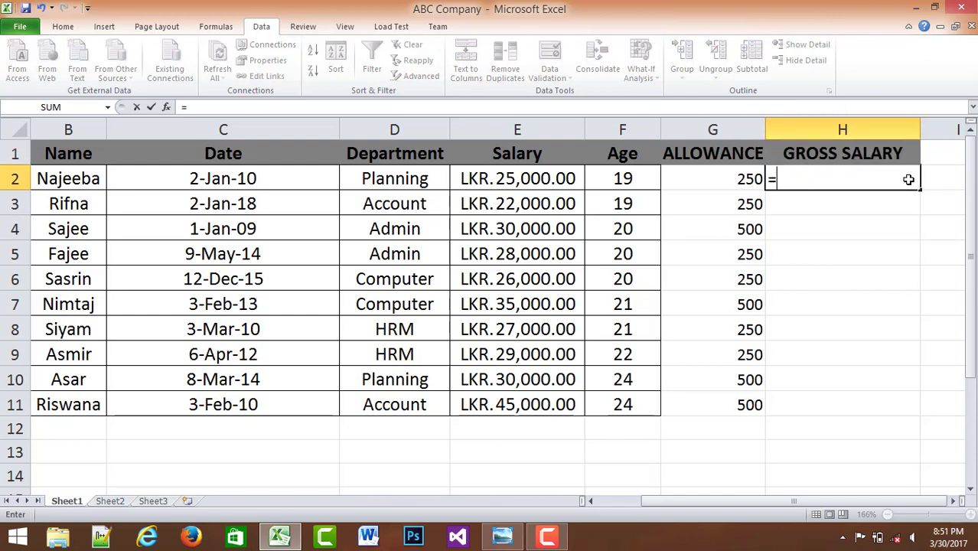
pyautogui.click(538, 178)
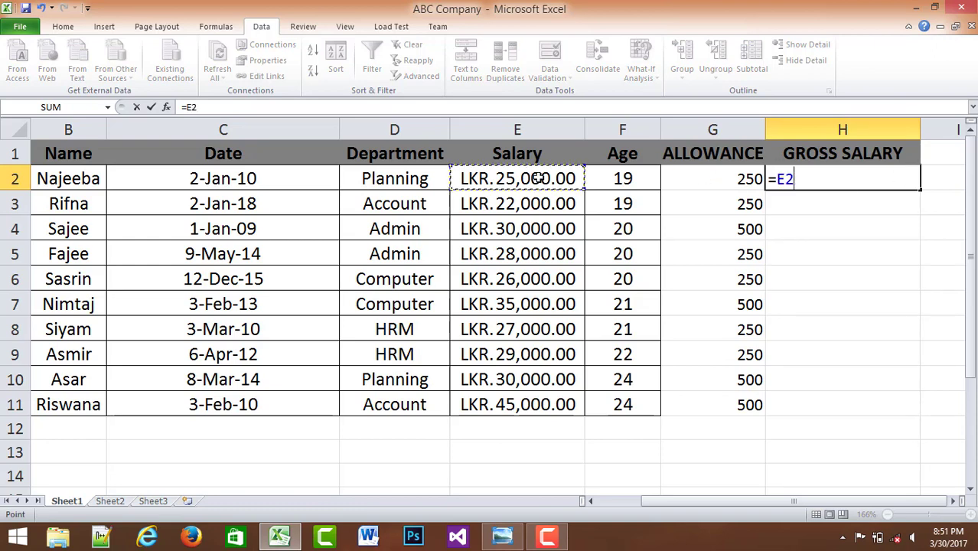
pyautogui.write('+')
pyautogui.click(726, 183)
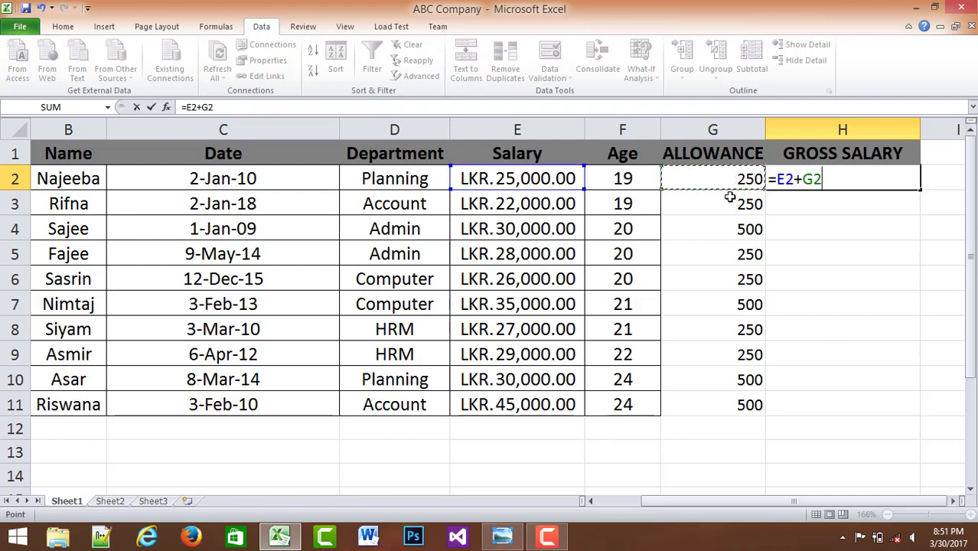
pyautogui.press('Return')
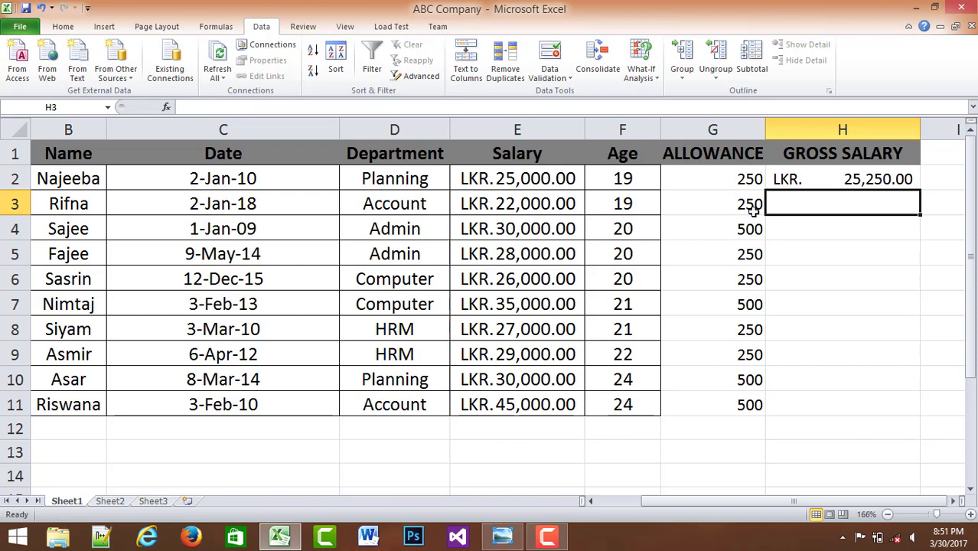
# Step: Fill =E2+G2 down to H11, check H8, and return to the assignment sheet
pyautogui.click(872, 182)
pyautogui.moveTo(921, 189); pyautogui.dragTo(903, 413)
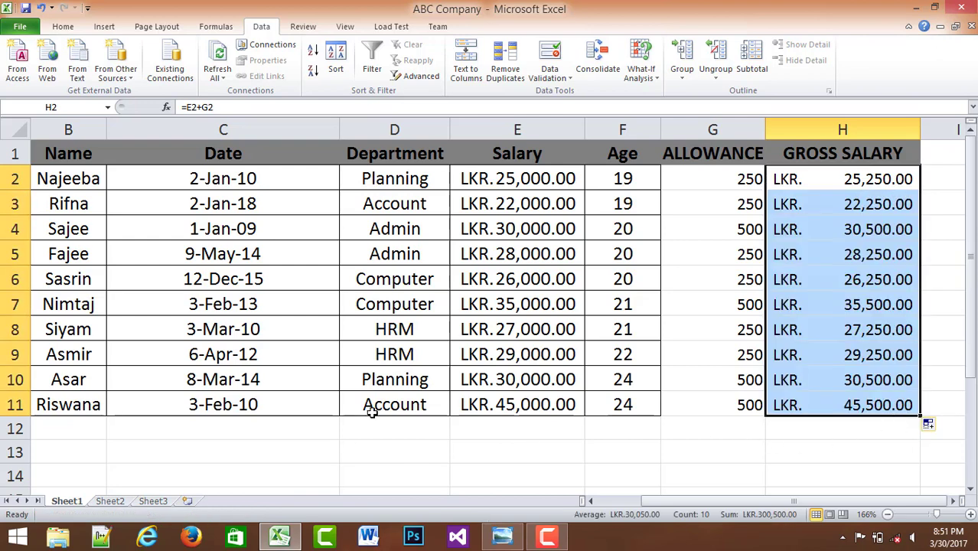
pyautogui.click(520, 178)
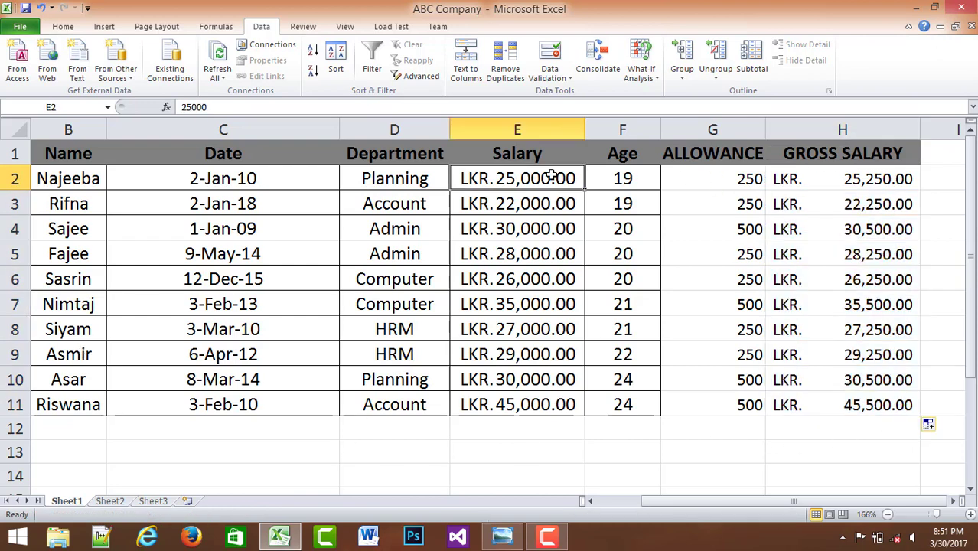
pyautogui.doubleClick(873, 329)
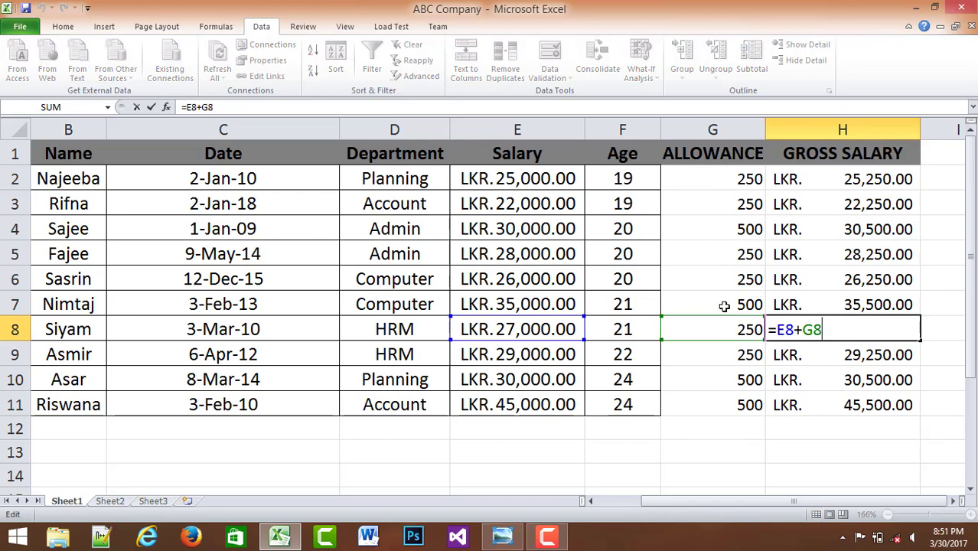
pyautogui.click(738, 445)
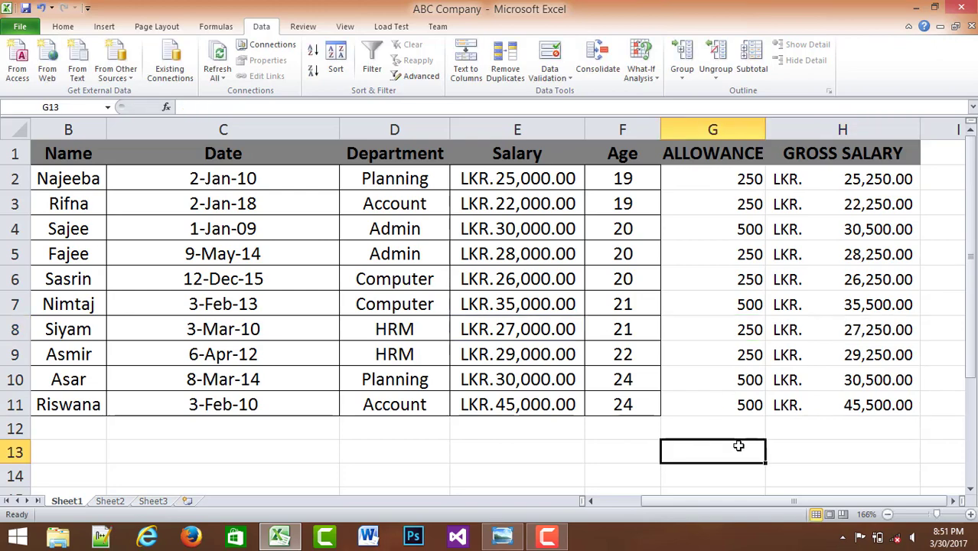
pyautogui.click(502, 535)
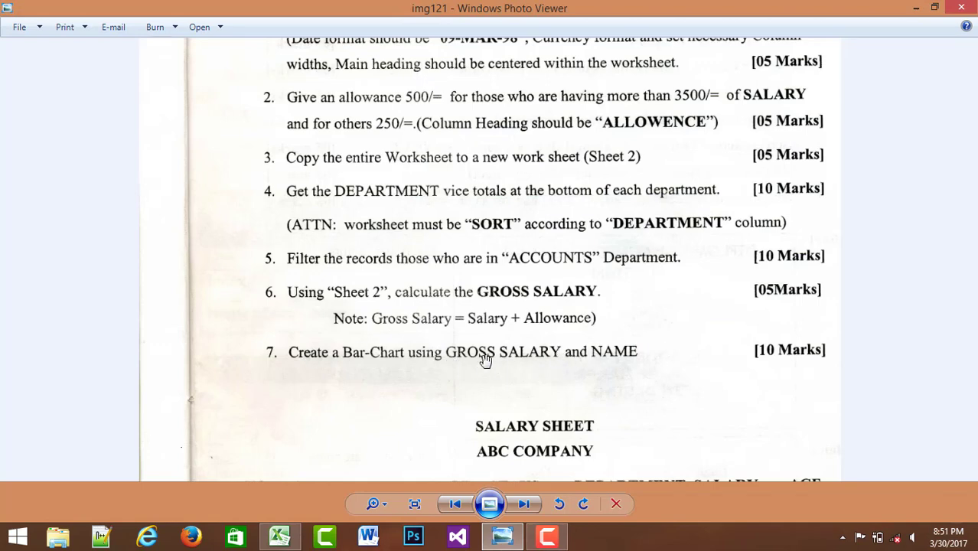
pyautogui.moveTo(566, 388); pyautogui.dragTo(571, 367)
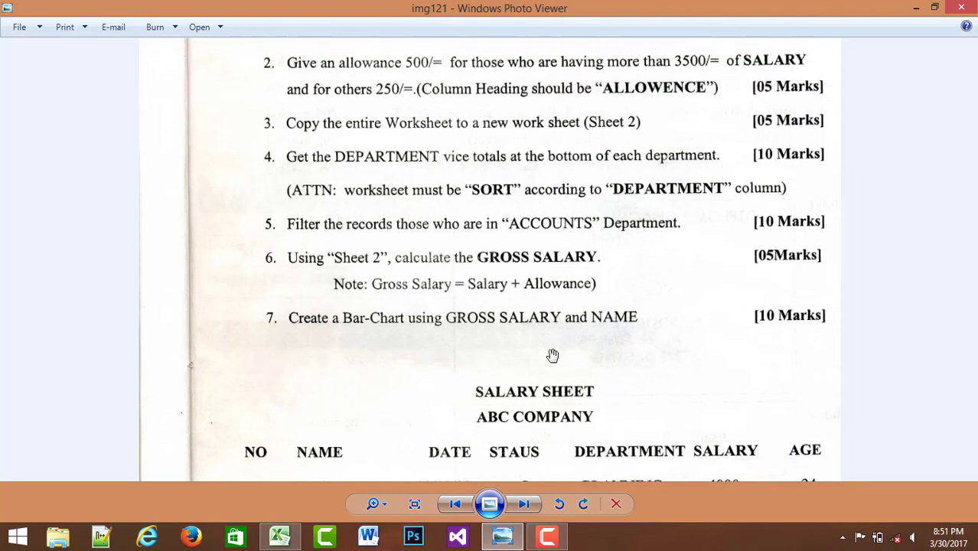
pyautogui.click(280, 537)
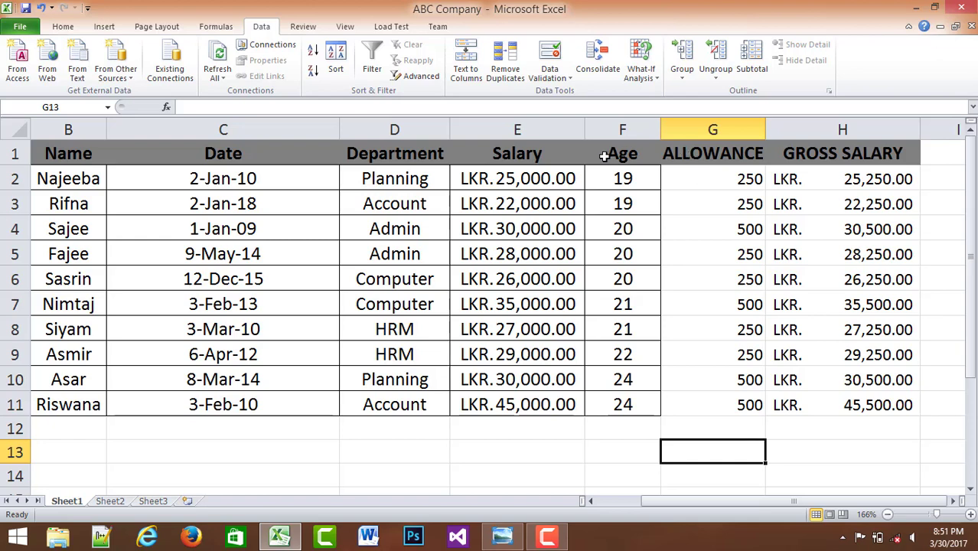
# Step: Apply All Borders to F1:H11, covering the Age, ALLOWANCE and GROSS SALARY columns
pyautogui.moveTo(607, 153); pyautogui.dragTo(845, 404)
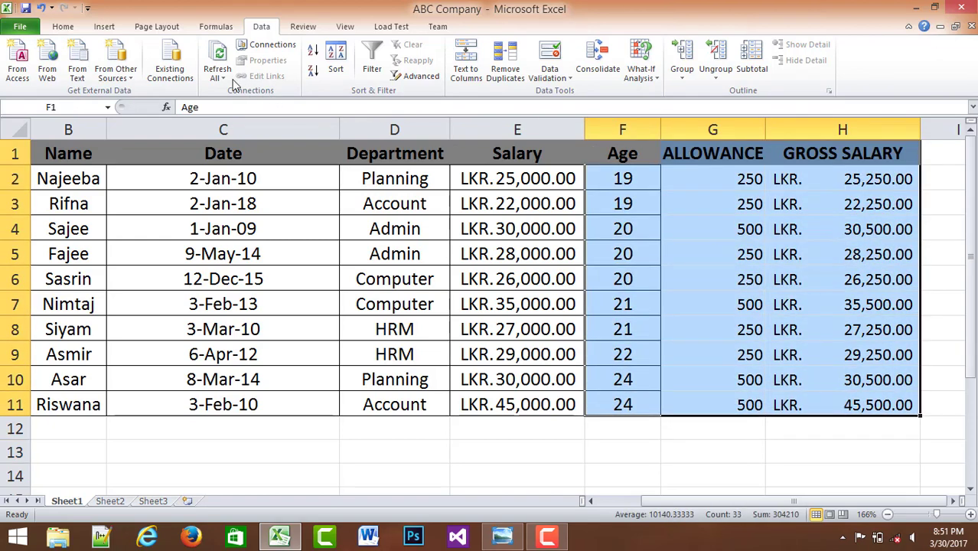
pyautogui.click(63, 27)
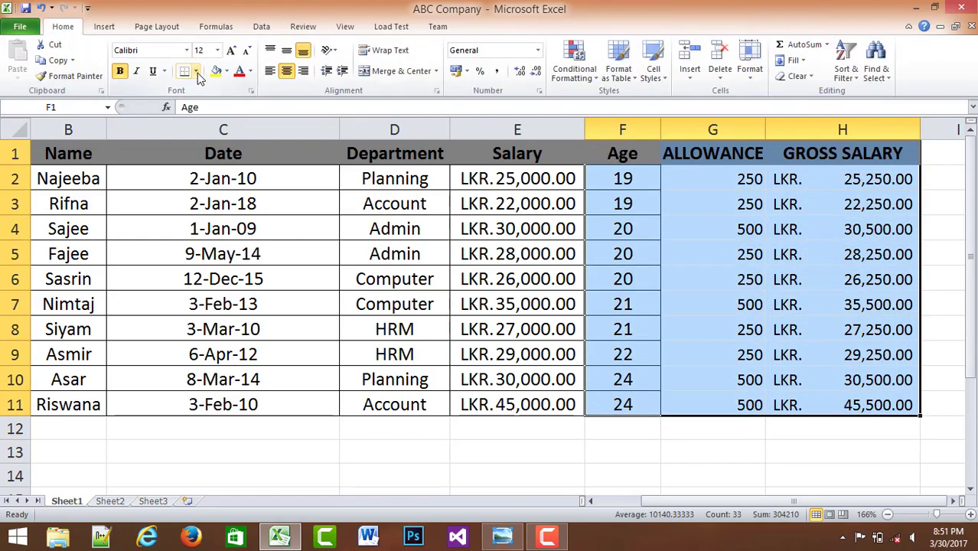
pyautogui.click(196, 71)
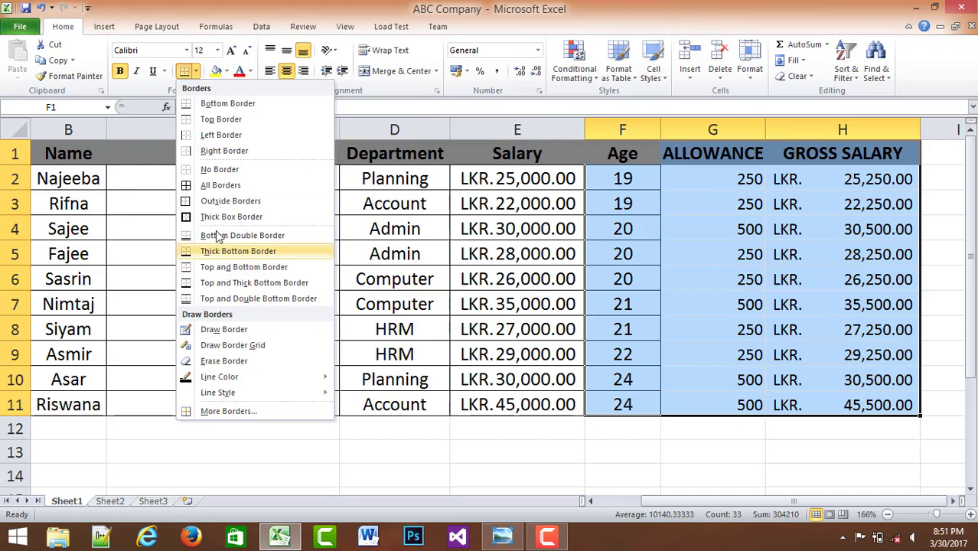
pyautogui.click(218, 185)
pyautogui.click(712, 421)
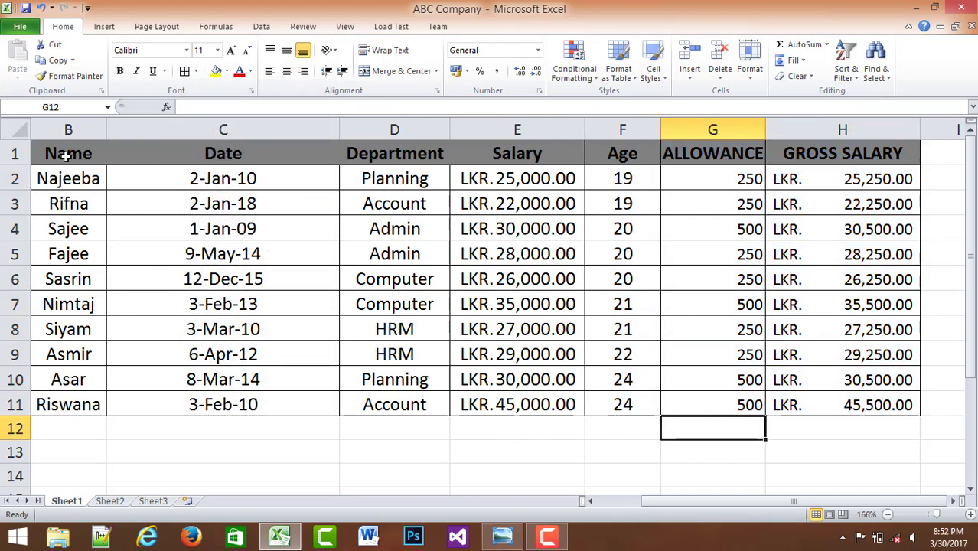
# Step: Select the Name column B1:B11 together with the GROSS SALARY column H1:H11
pyautogui.moveTo(66, 155); pyautogui.dragTo(56, 396)
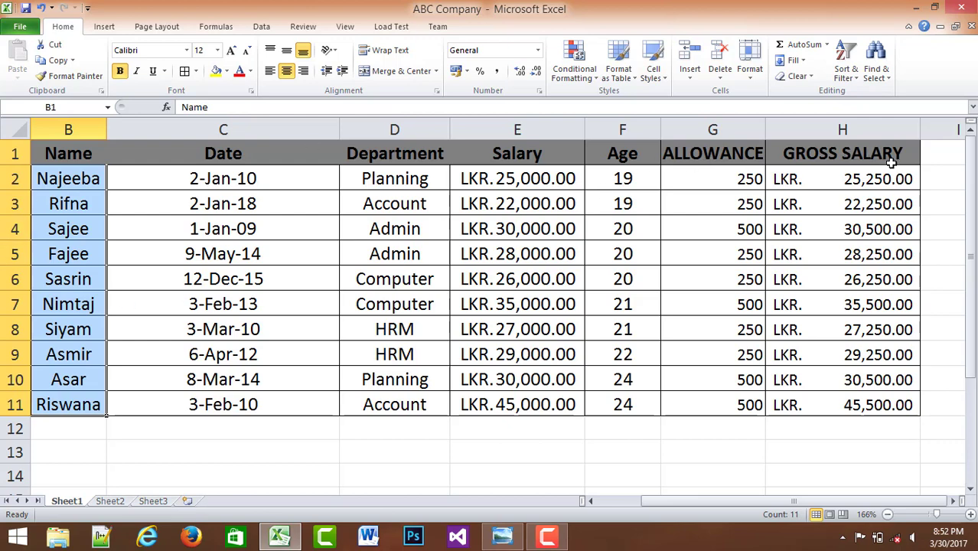
pyautogui.moveTo(851, 153); pyautogui.dragTo(857, 405)
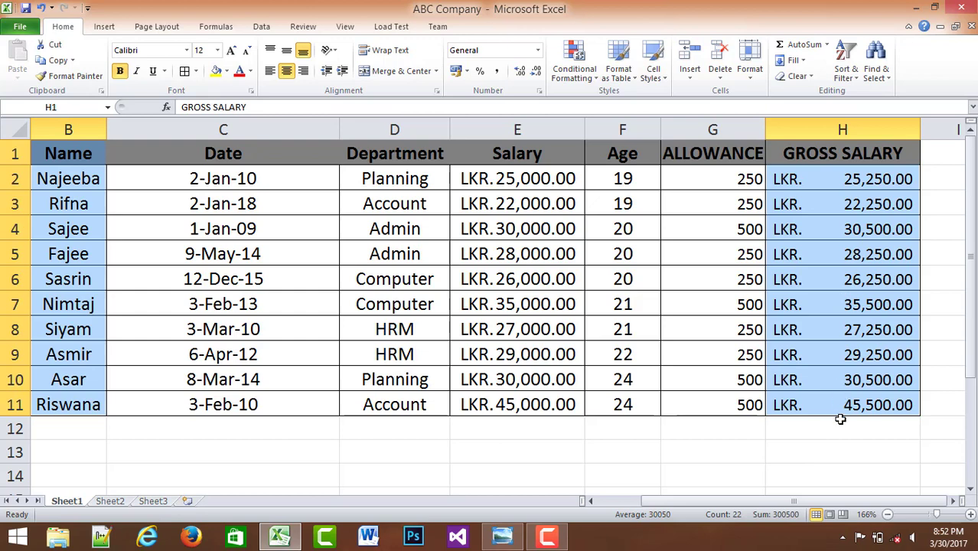
pyautogui.moveTo(840, 419); pyautogui.dragTo(839, 466)
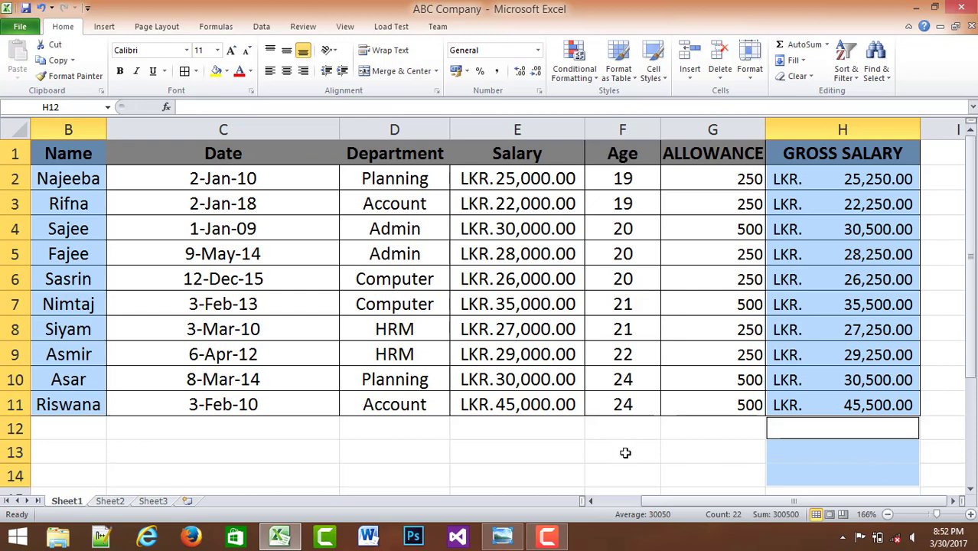
pyautogui.click(675, 450)
pyautogui.moveTo(54, 158); pyautogui.dragTo(69, 404)
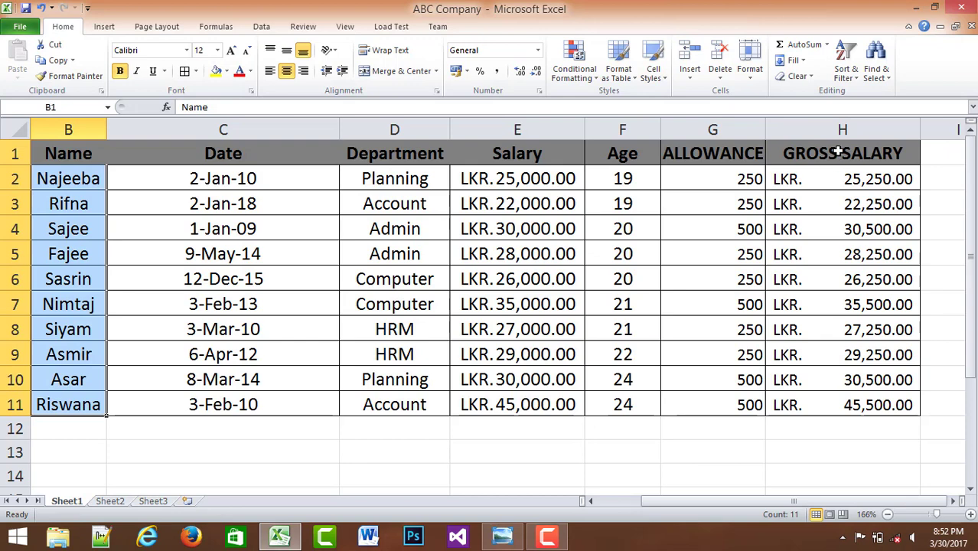
pyautogui.moveTo(839, 151); pyautogui.dragTo(835, 396)
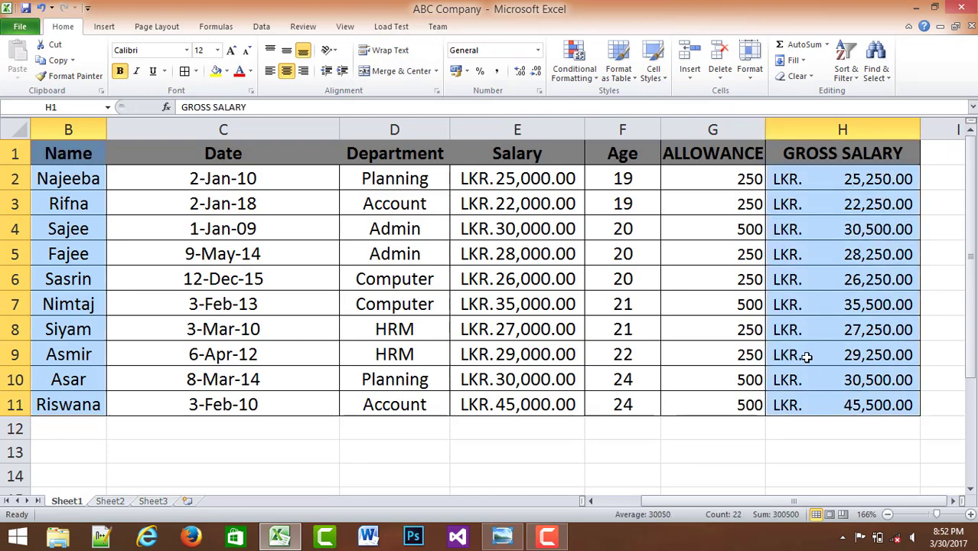
# Step: Insert a 3-D Clustered Bar chart of GROSS SALARY by Name, then cut it off Sheet1
pyautogui.click(97, 28)
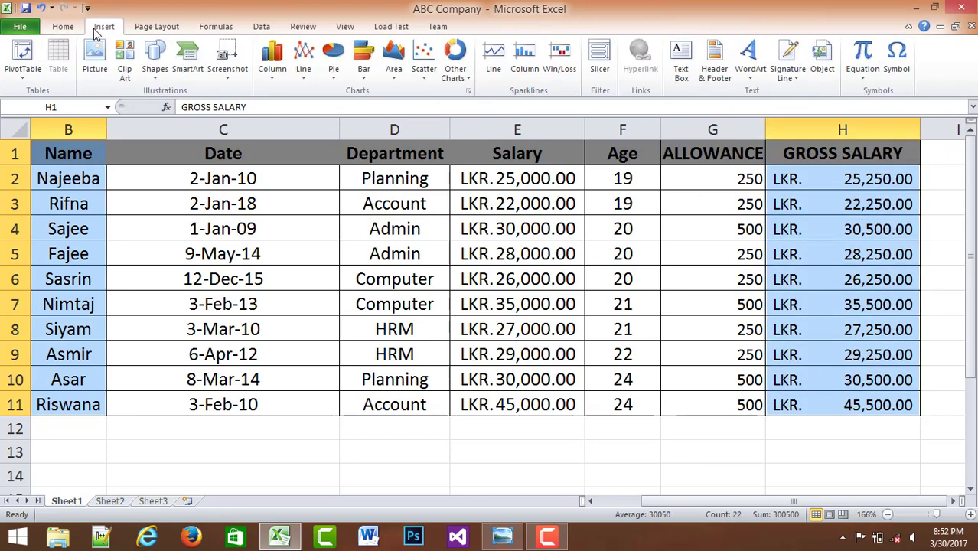
pyautogui.click(362, 57)
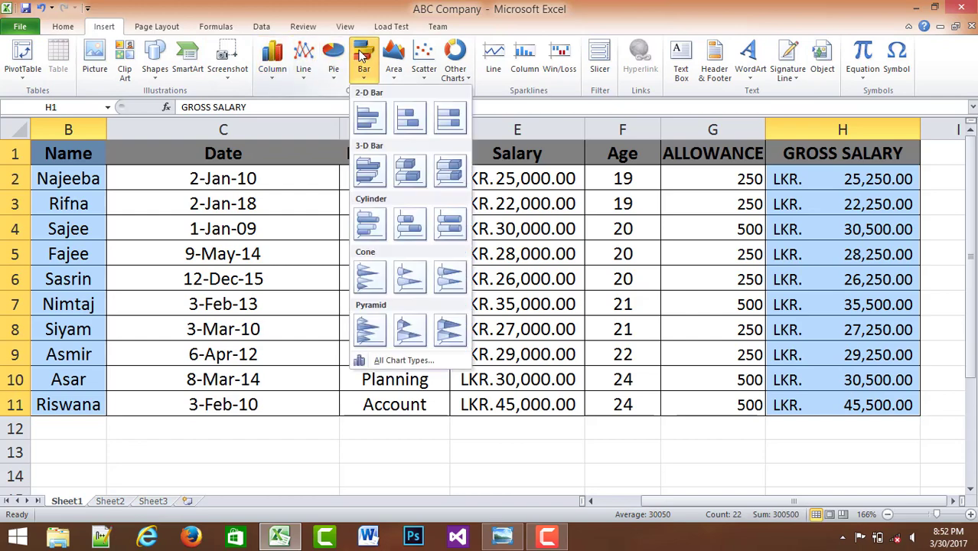
pyautogui.click(381, 182)
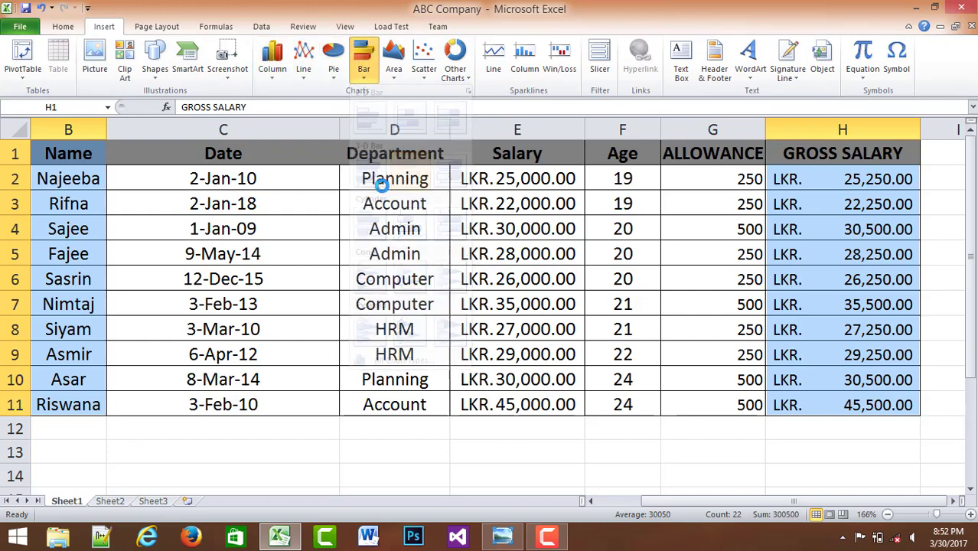
pyautogui.scroll(-3, 398, 201)
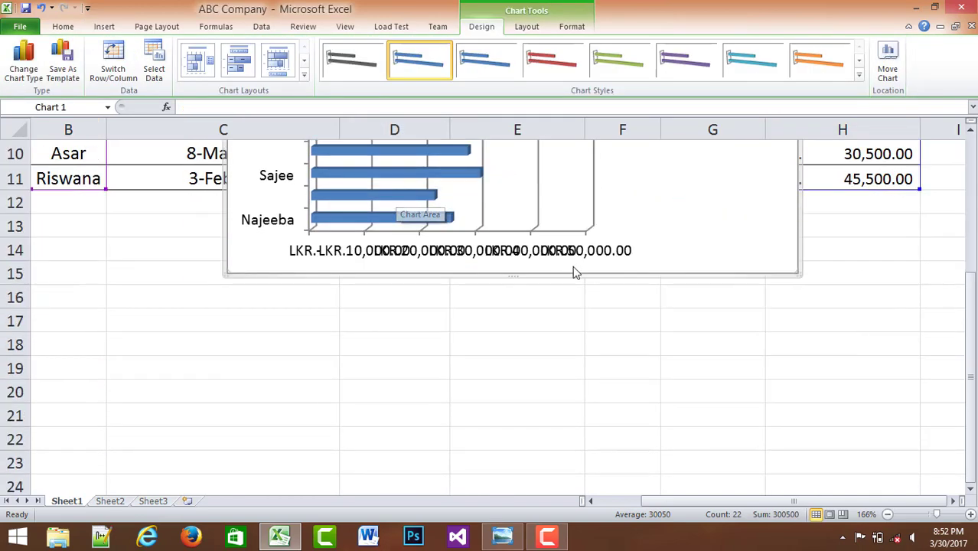
pyautogui.scroll(3, 575, 273)
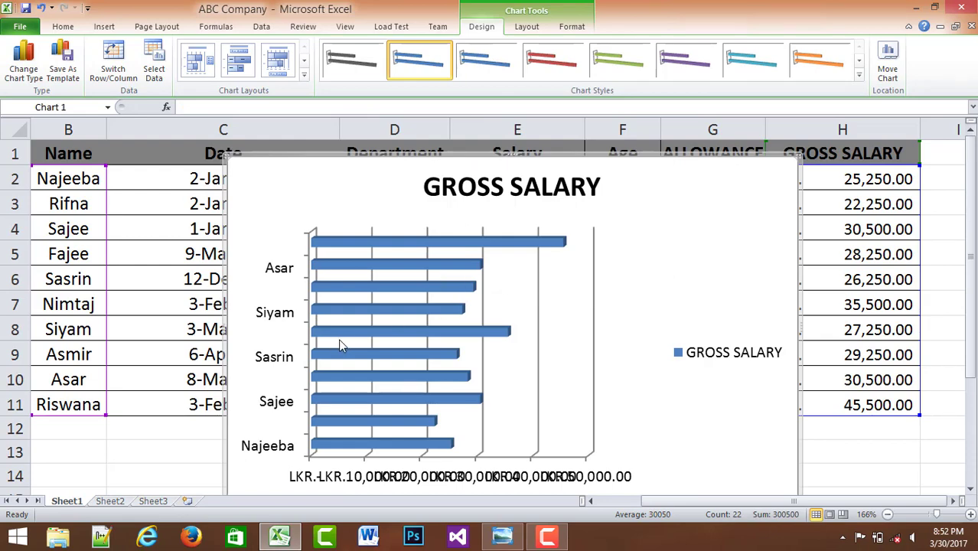
pyautogui.rightClick(697, 180)
pyautogui.click(708, 190)
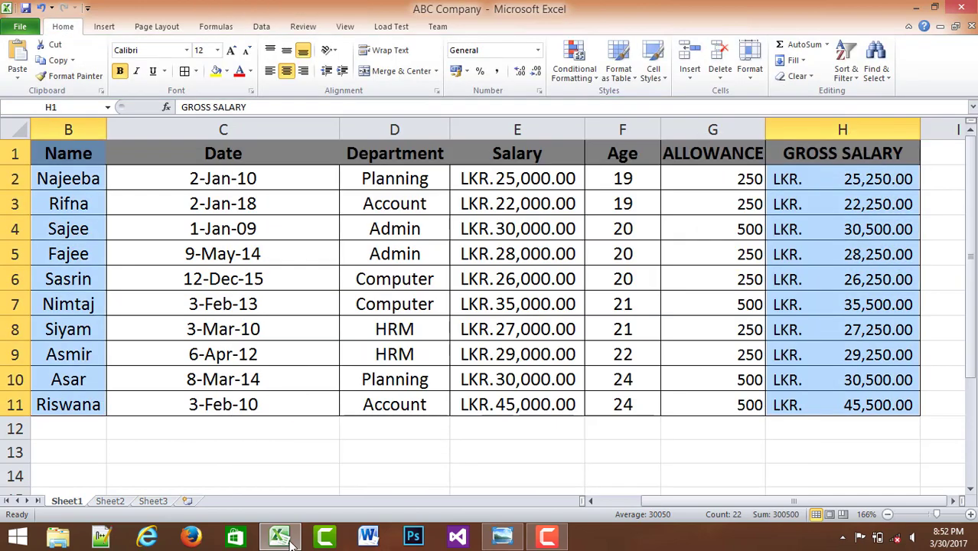
# Step: Insert a new chart sheet, Chart1, from the Sheet3 tab's Insert option
pyautogui.click(112, 502)
pyautogui.click(152, 501)
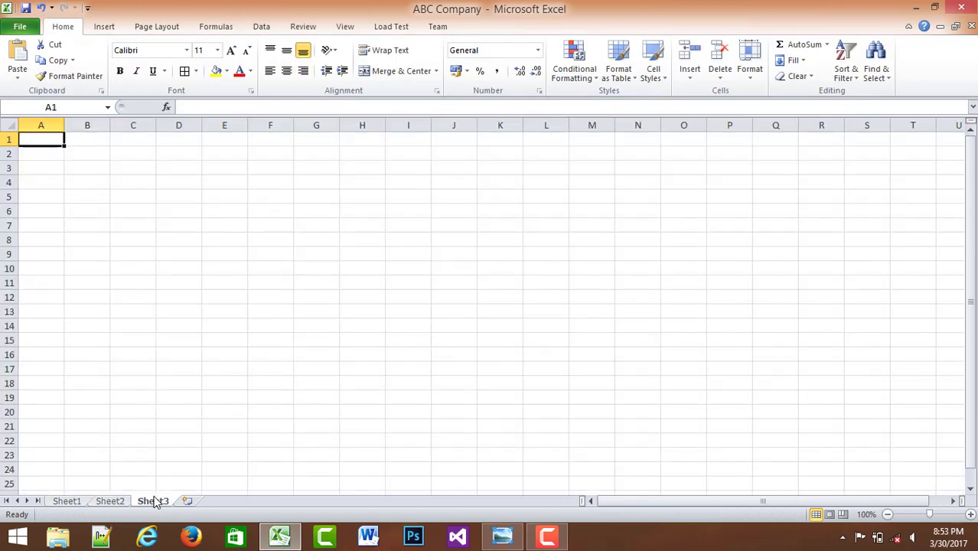
pyautogui.rightClick(156, 502)
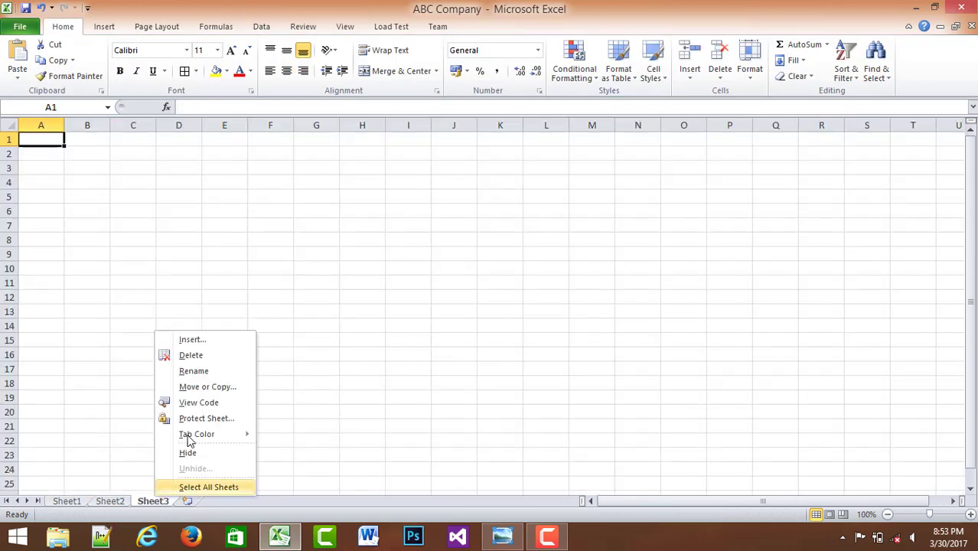
pyautogui.click(197, 342)
pyautogui.click(104, 290)
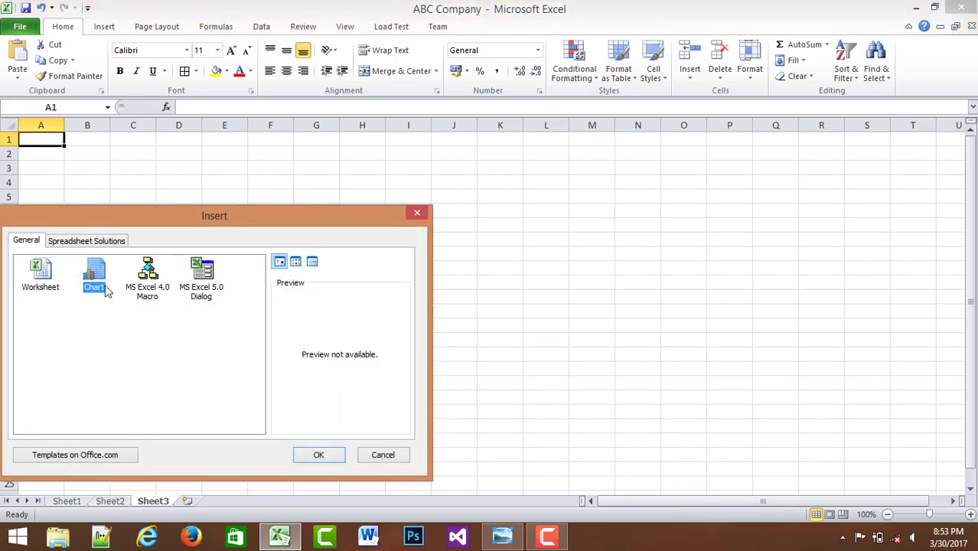
pyautogui.click(320, 454)
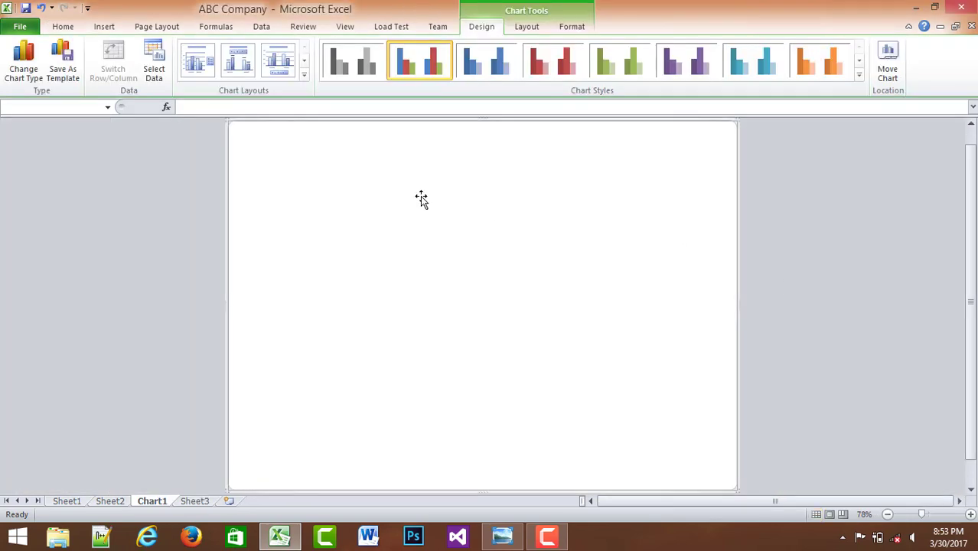
# Step: Paste the GROSS SALARY bar chart onto Chart1 and bring up the assignment image
pyautogui.rightClick(422, 198)
pyautogui.click(450, 253)
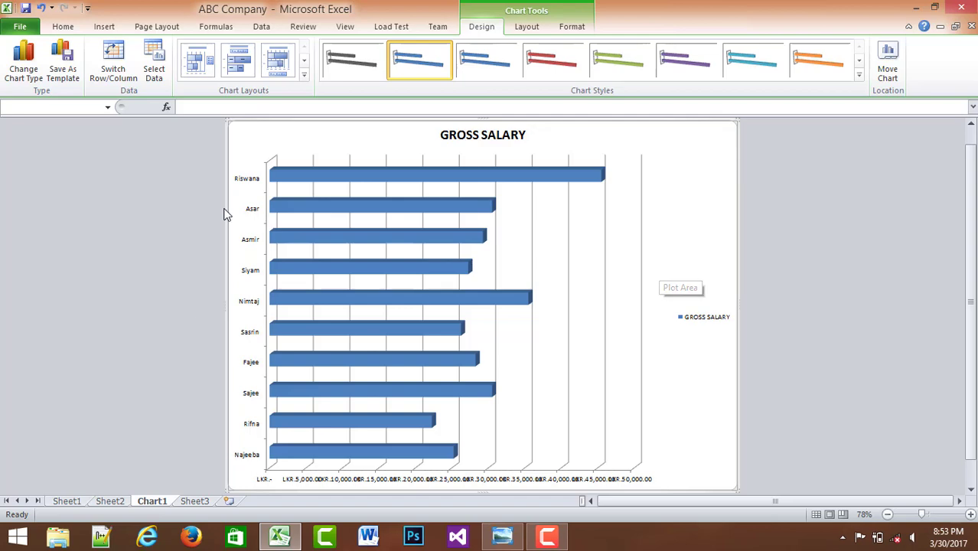
pyautogui.click(502, 537)
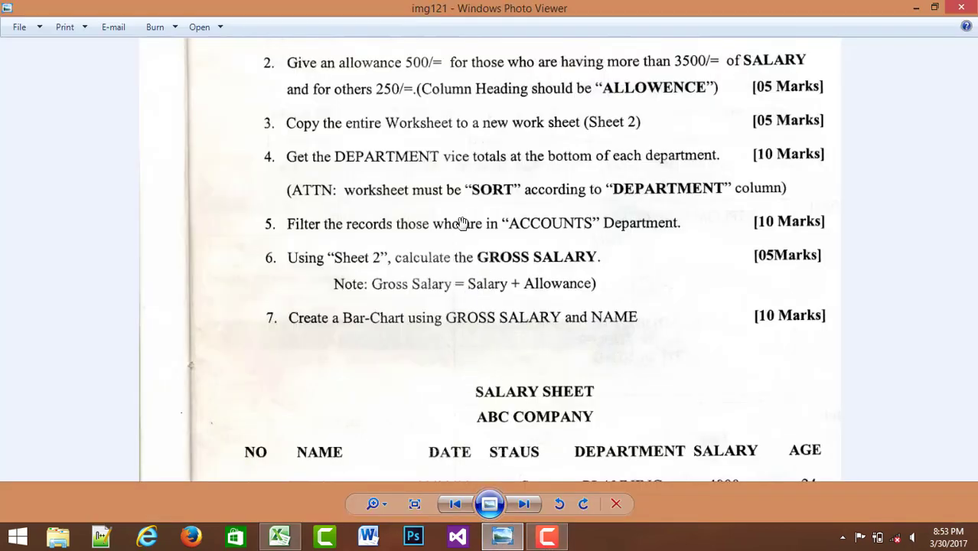
# Step: Pan through the assignment's task list, then close Photo Viewer to return to Excel
pyautogui.moveTo(411, 130); pyautogui.dragTo(502, 247)
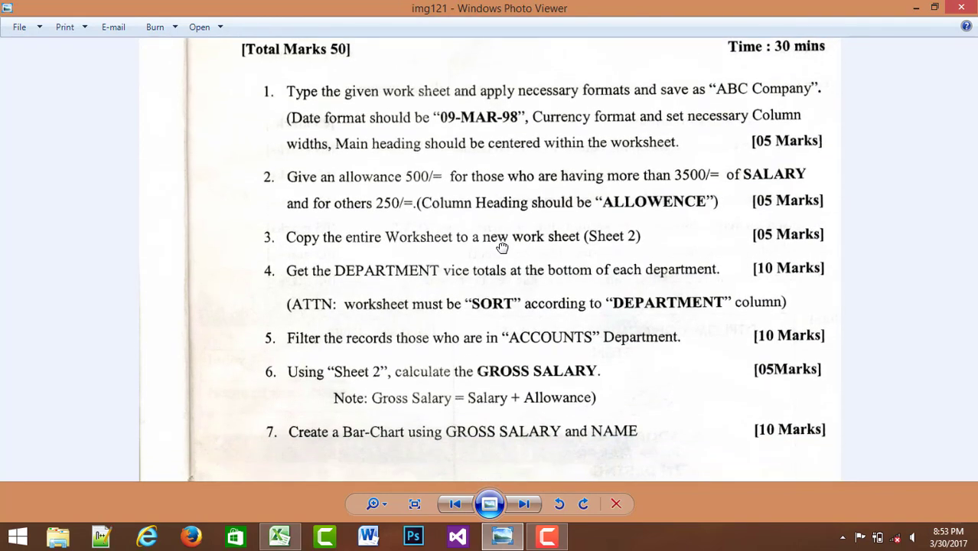
pyautogui.moveTo(502, 247); pyautogui.dragTo(563, 261)
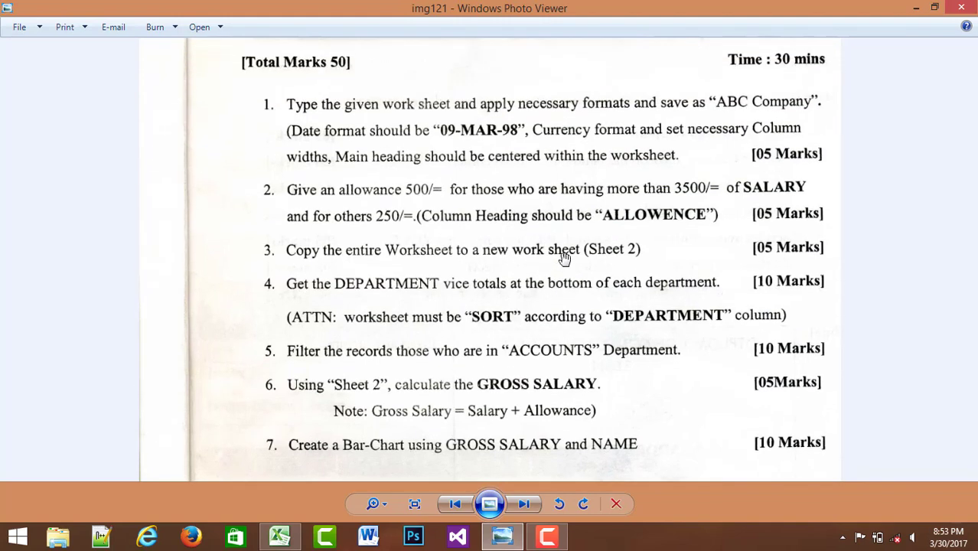
pyautogui.click(962, 7)
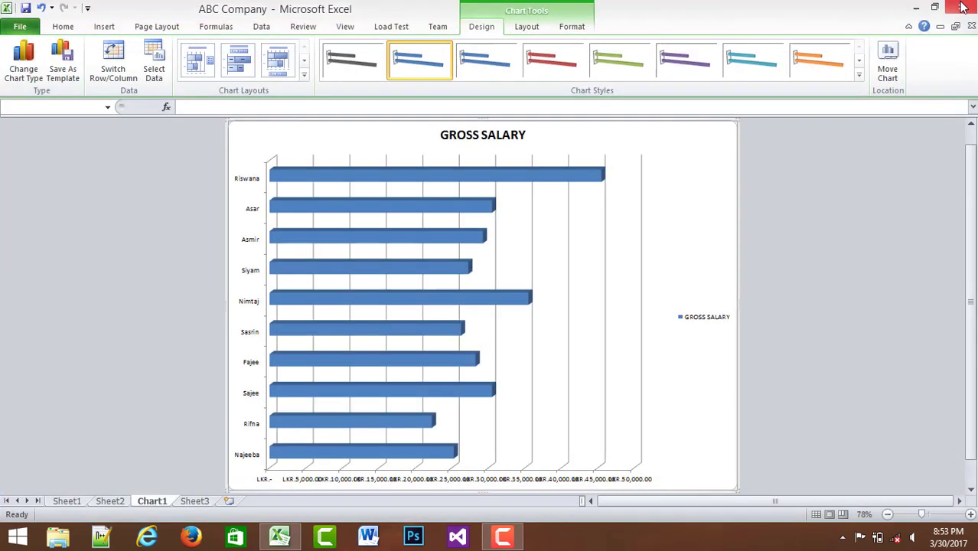
# Step: Close Excel saving changes to ABC Company.xlsx, then refresh the desktop
pyautogui.hotkey('alt', 'F4')
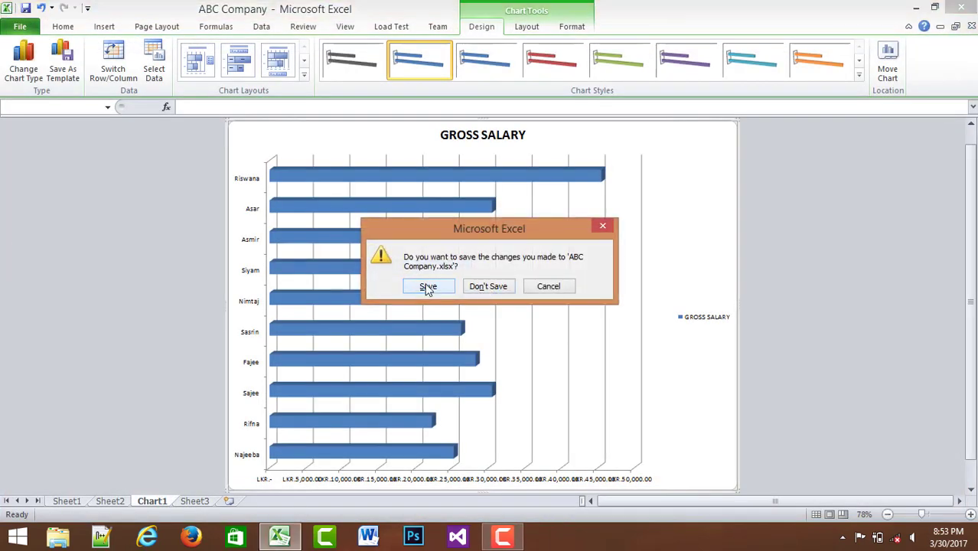
pyautogui.click(429, 284)
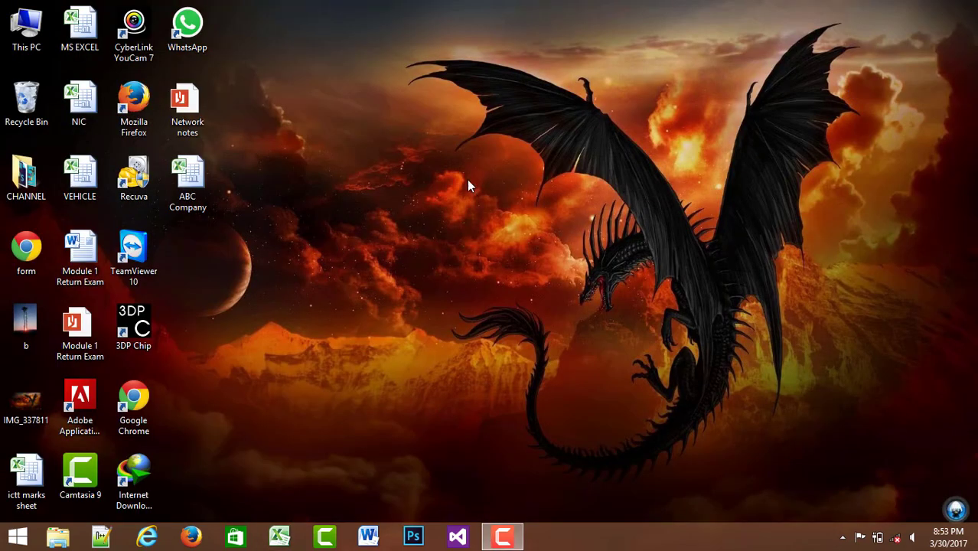
pyautogui.rightClick(412, 103)
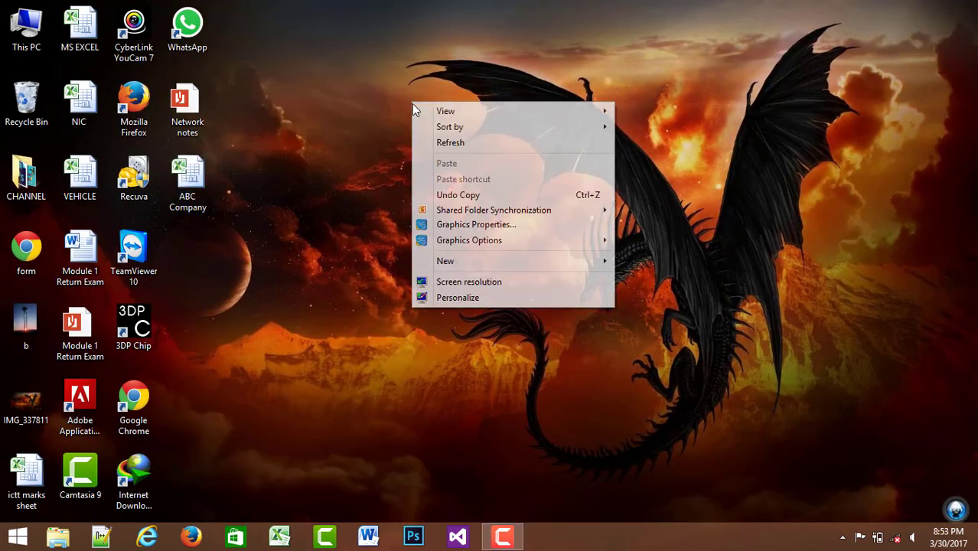
pyautogui.click(440, 142)
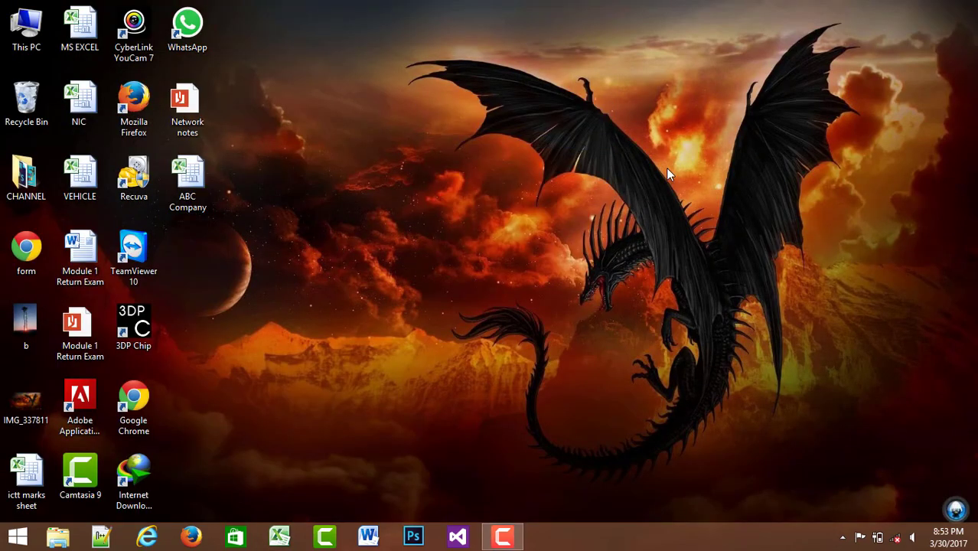